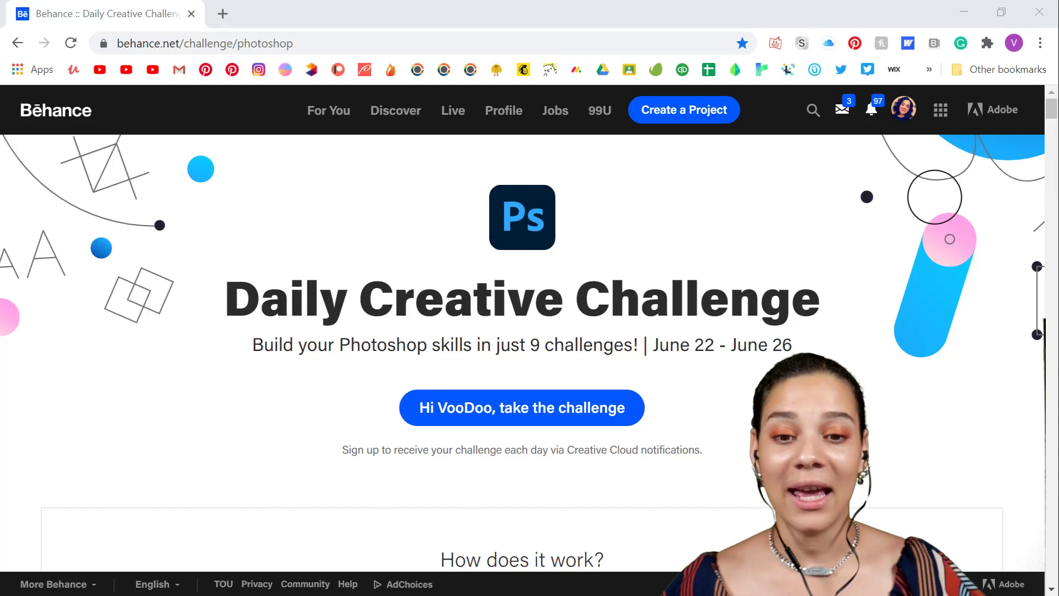
# Find the June 22 Logo Design challenge on the Behance page and open its starter file folder
pyautogui.scroll(-10, 669, 264)
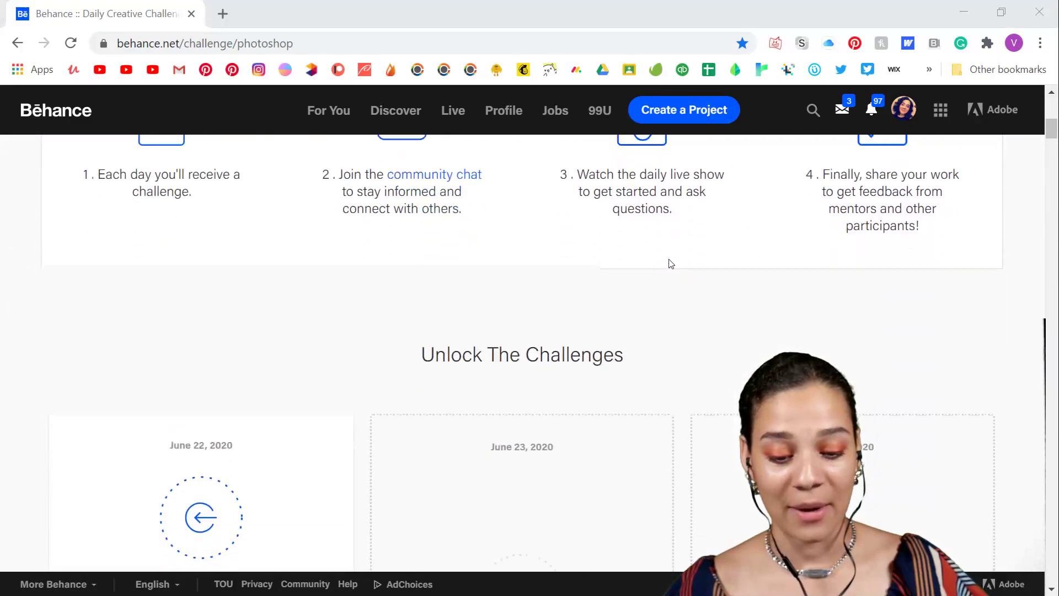
pyautogui.scroll(-5, 670, 265)
pyautogui.scroll(2, 469, 272)
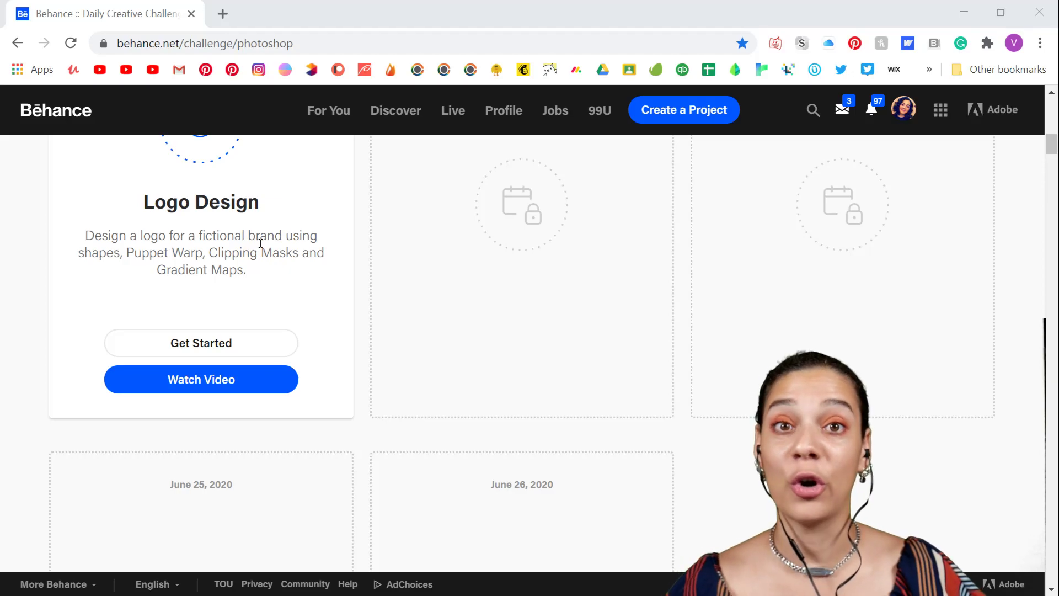
pyautogui.scroll(1, 264, 247)
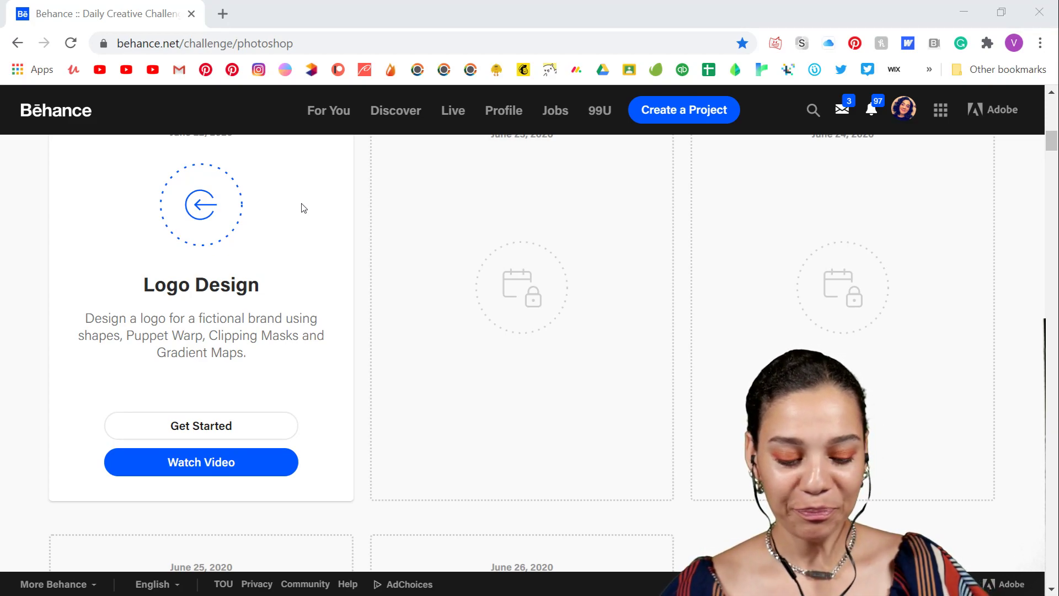
pyautogui.click(232, 426)
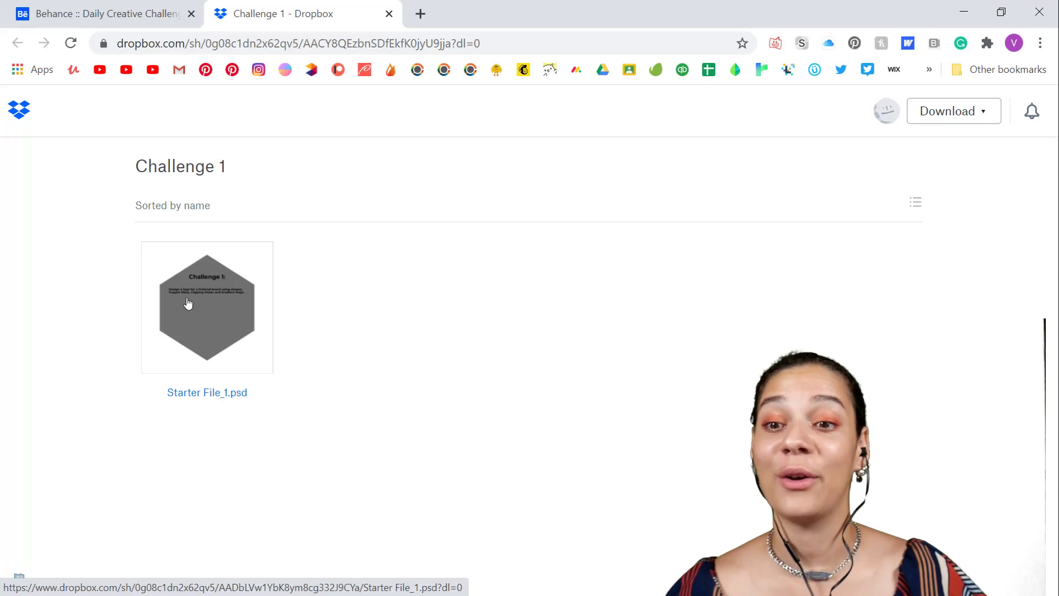
# Return to the Behance challenge page and review the "How does it work?" section
pyautogui.click(118, 12)
pyautogui.scroll(10, 687, 398)
pyautogui.scroll(-4, 685, 398)
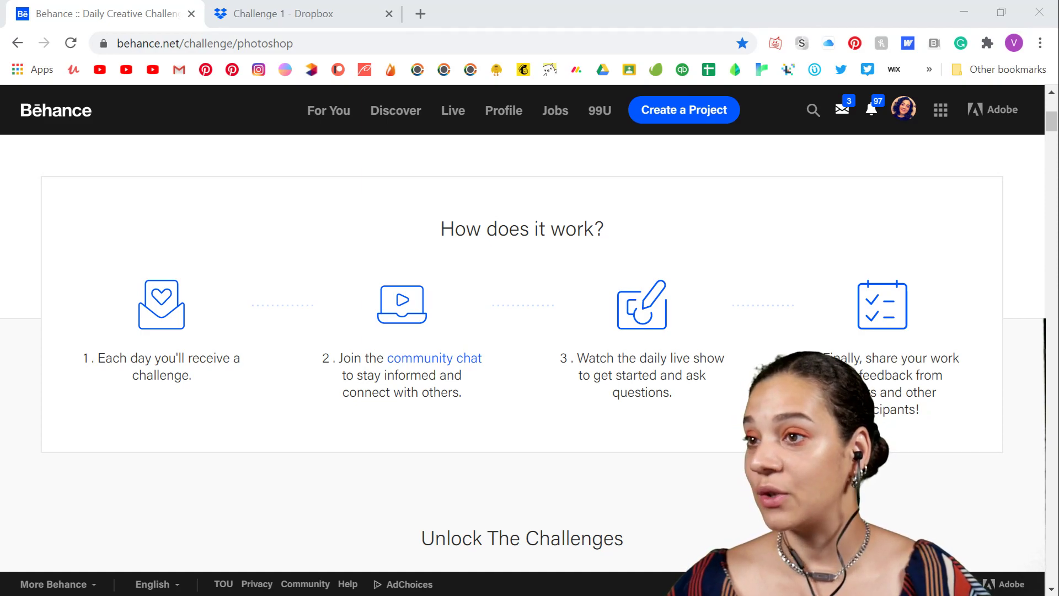
# Switch to the Adobe Photoshop server in Discord and browse the work shared in the current-challenge channel
pyautogui.moveTo(530, 0)
pyautogui.mouseDown()
pyautogui.moveTo(516, 3)
pyautogui.moveTo(550, 4)
pyautogui.mouseUp()
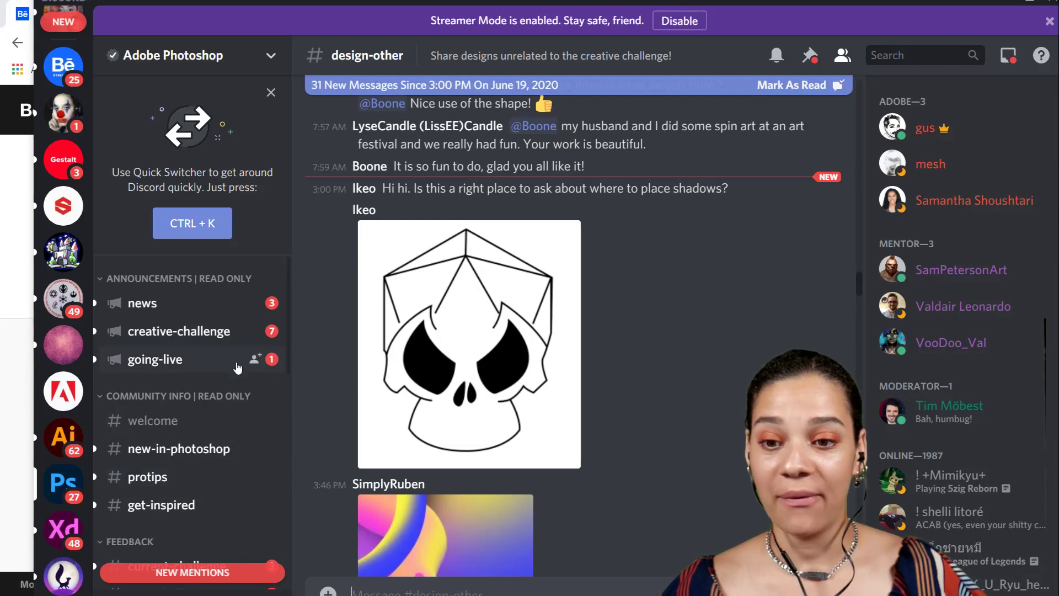
pyautogui.scroll(-5, 233, 376)
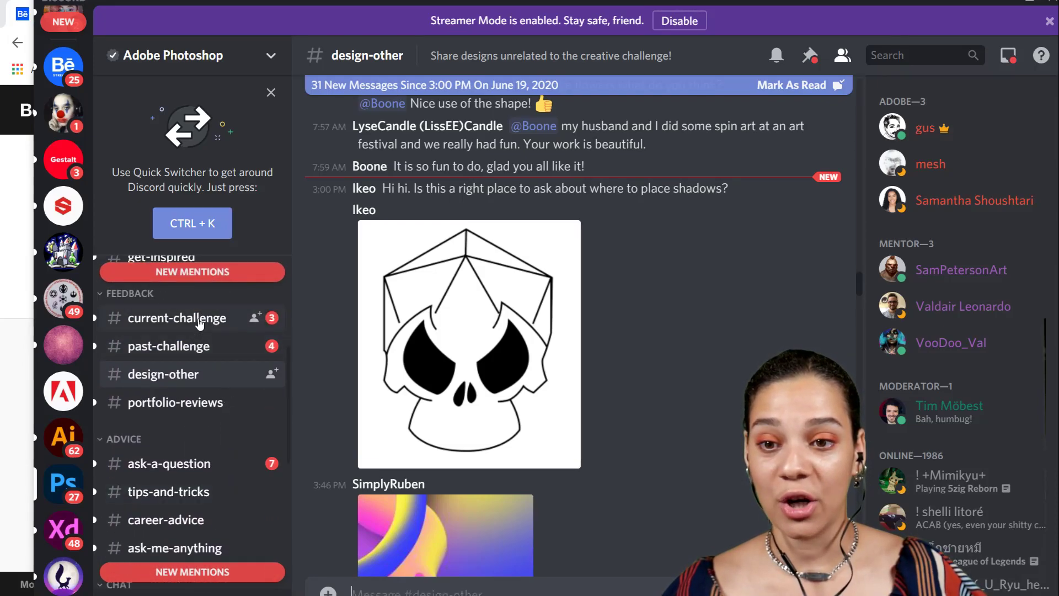
pyautogui.click(176, 318)
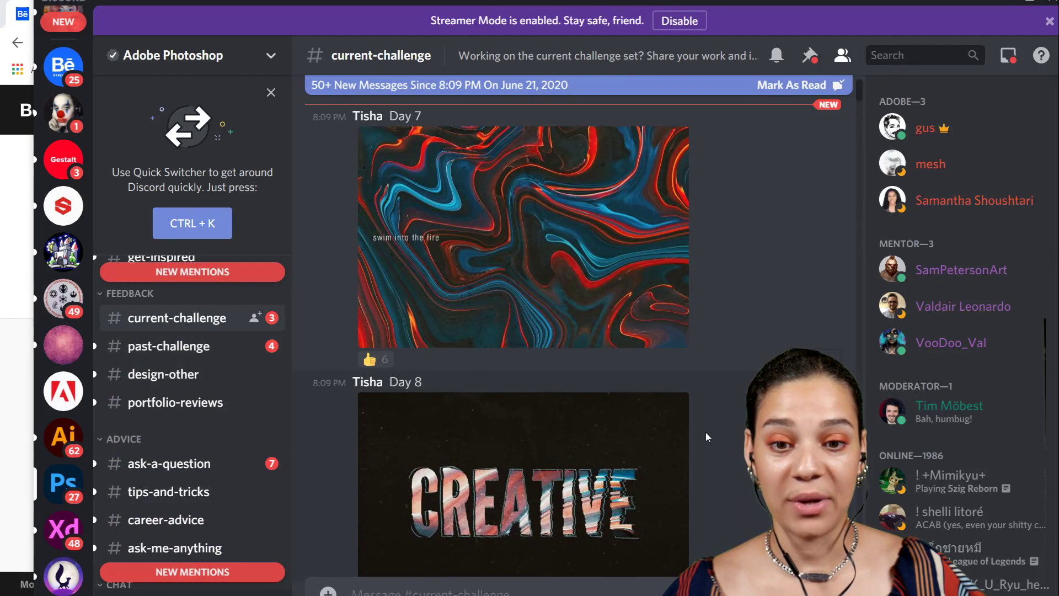
pyautogui.scroll(-10, 706, 433)
pyautogui.scroll(-15, 706, 434)
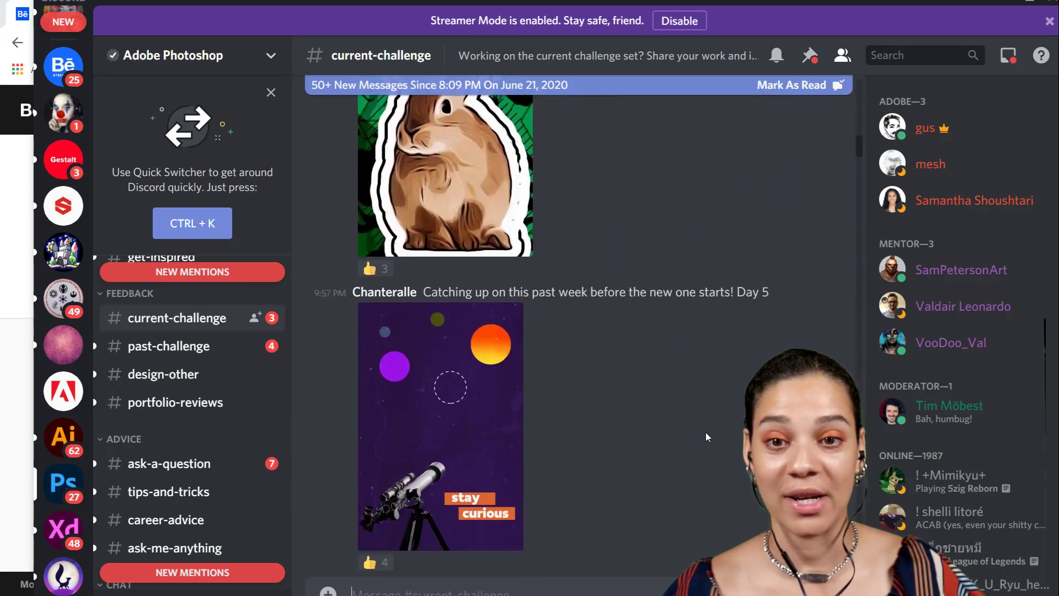
pyautogui.scroll(-12, 706, 432)
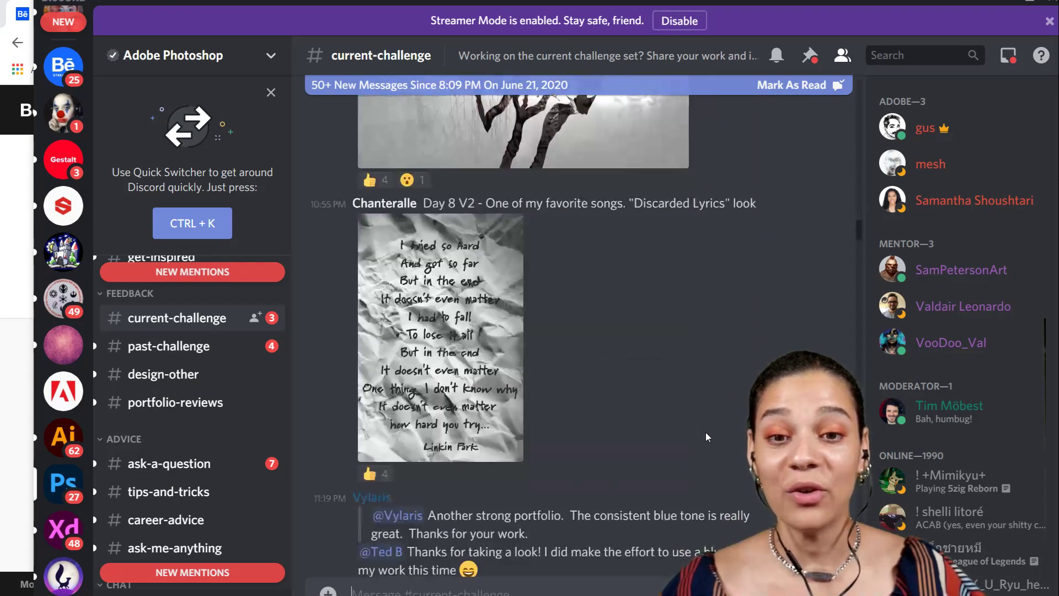
pyautogui.scroll(-12, 706, 438)
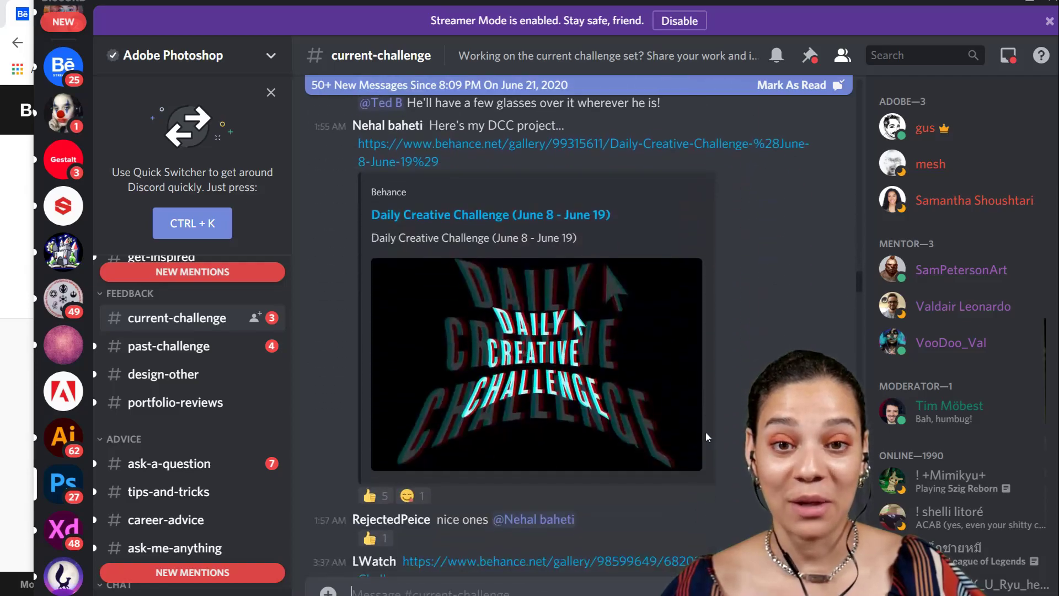
pyautogui.scroll(-10, 707, 436)
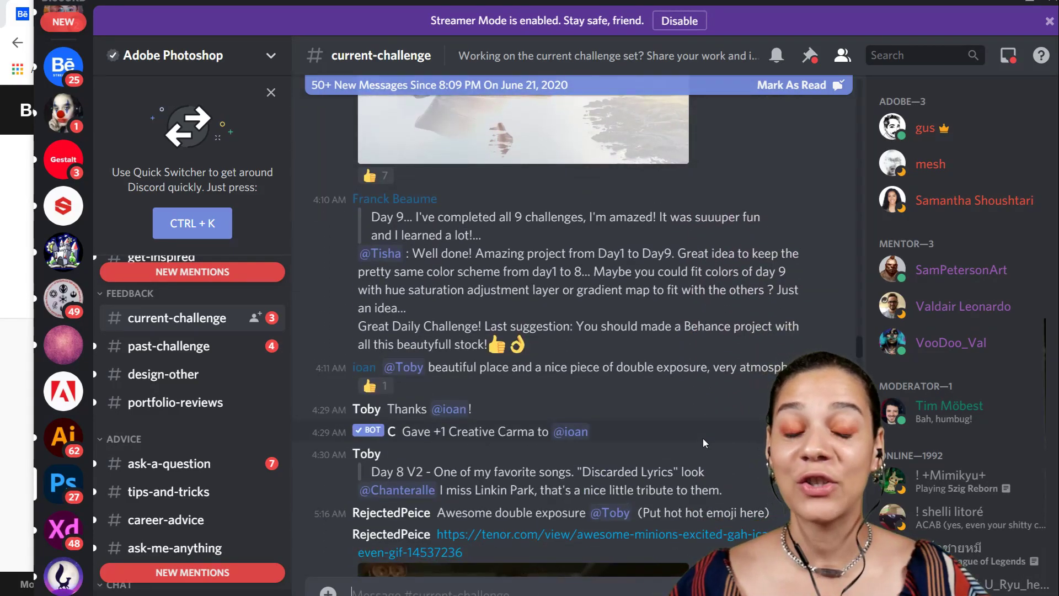
pyautogui.scroll(-7, 697, 459)
pyautogui.scroll(-5, 697, 463)
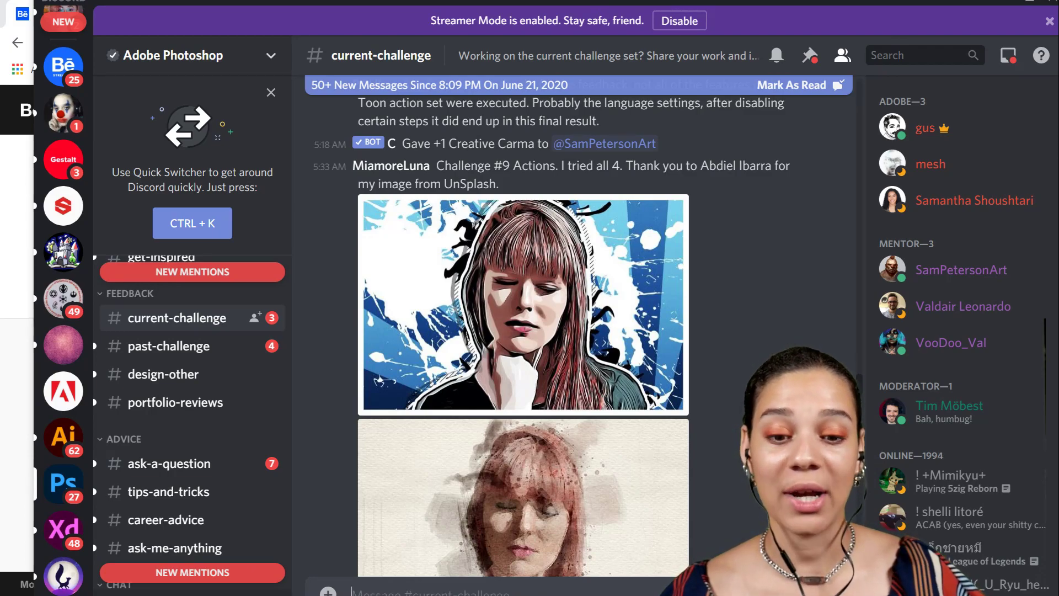
# Switch to Photoshop and hide the Info group in Starter File_1.psd
pyautogui.hotkey('alt', 'Tab')
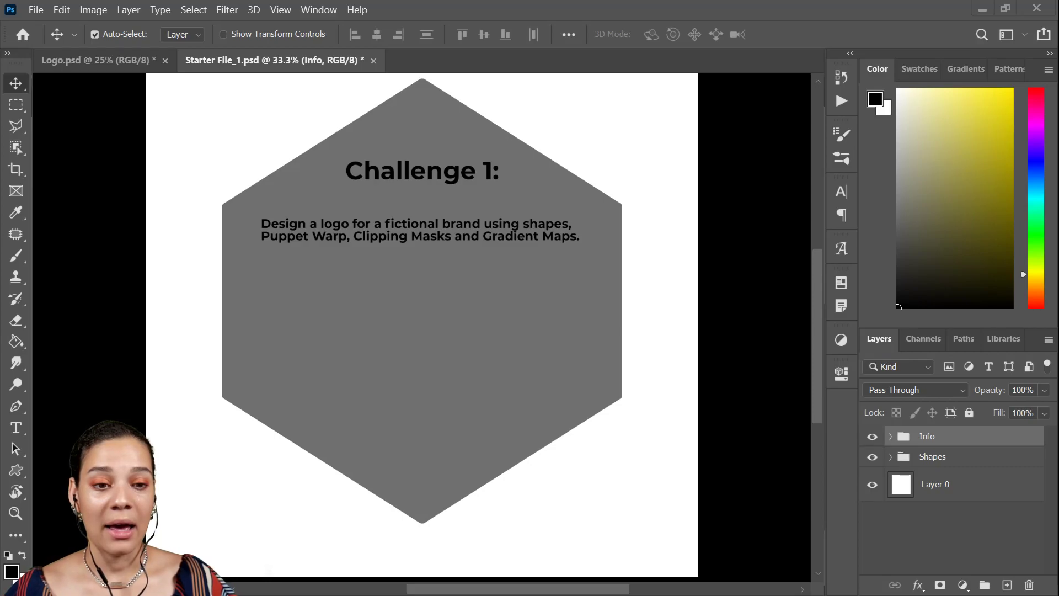
pyautogui.click(873, 439)
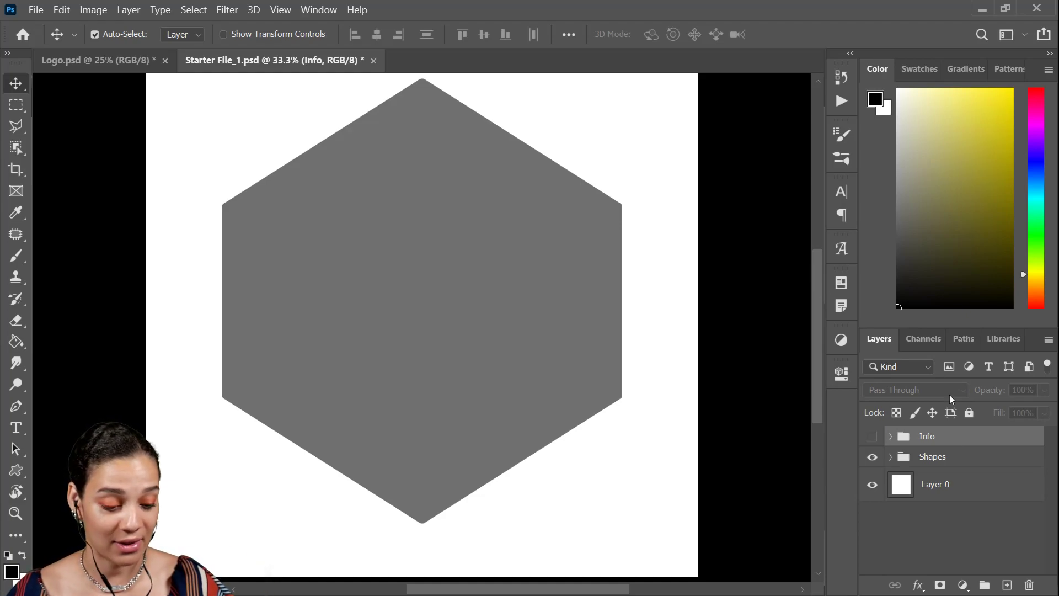
# Toggle the Top Diamond and Rectangle layers to examine how the hexagon is built, and hide the whole Shapes group
pyautogui.click(891, 457)
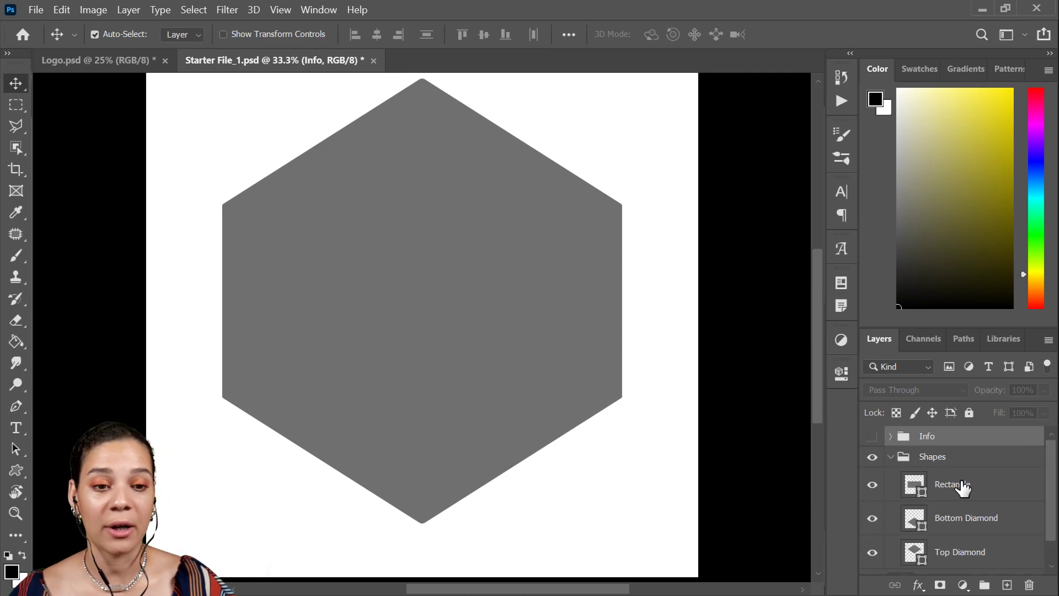
pyautogui.scroll(-1, 954, 488)
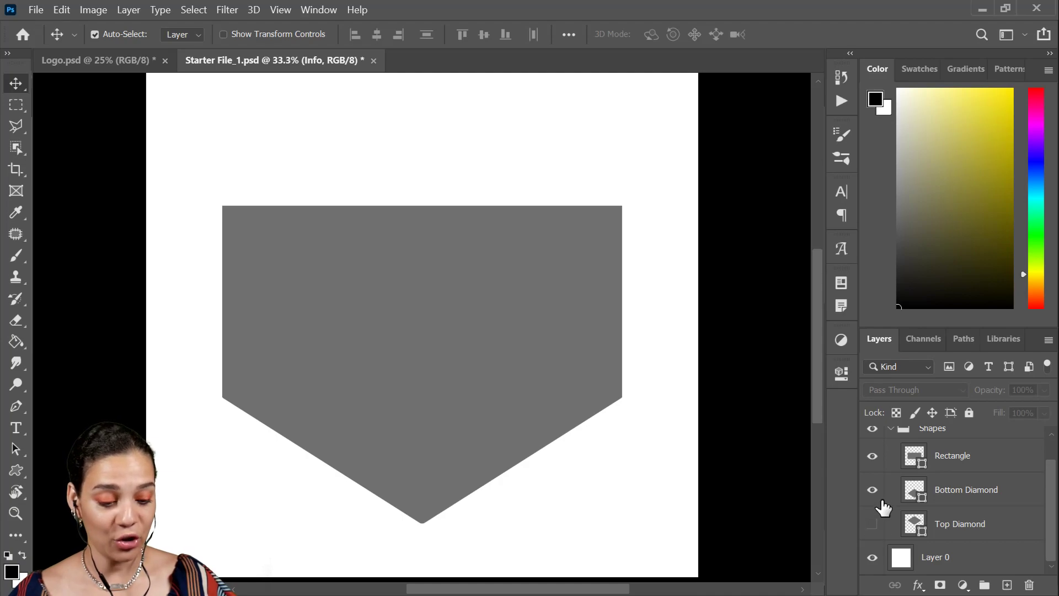
pyautogui.click(873, 456)
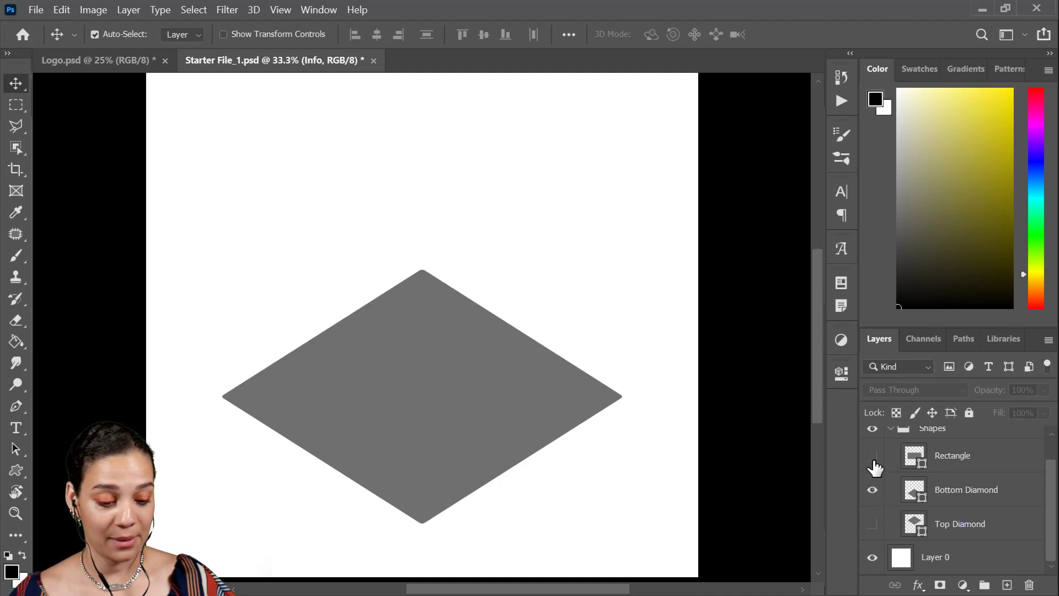
pyautogui.click(873, 458)
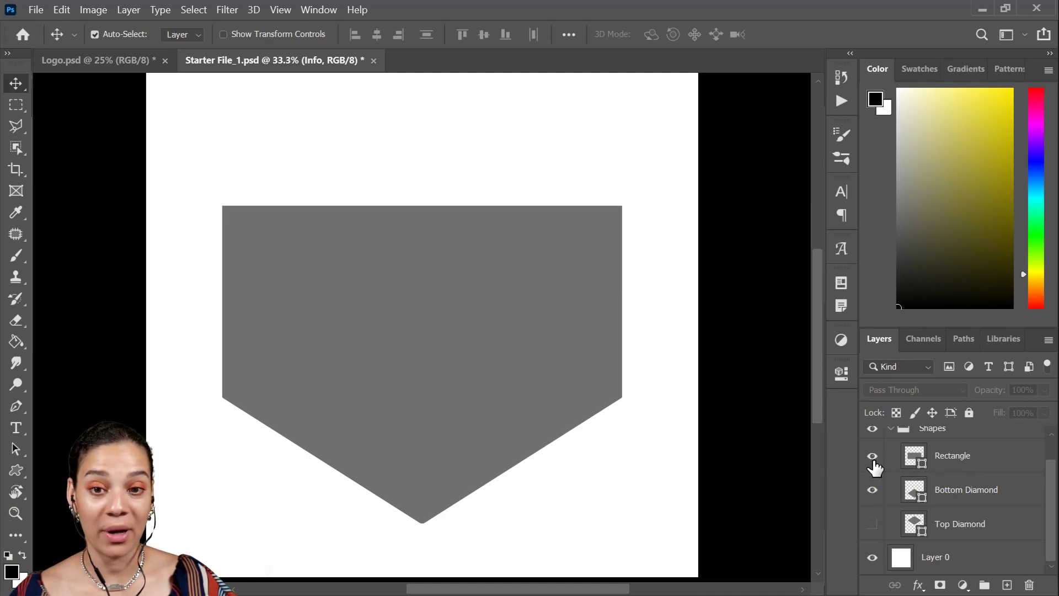
pyautogui.click(873, 525)
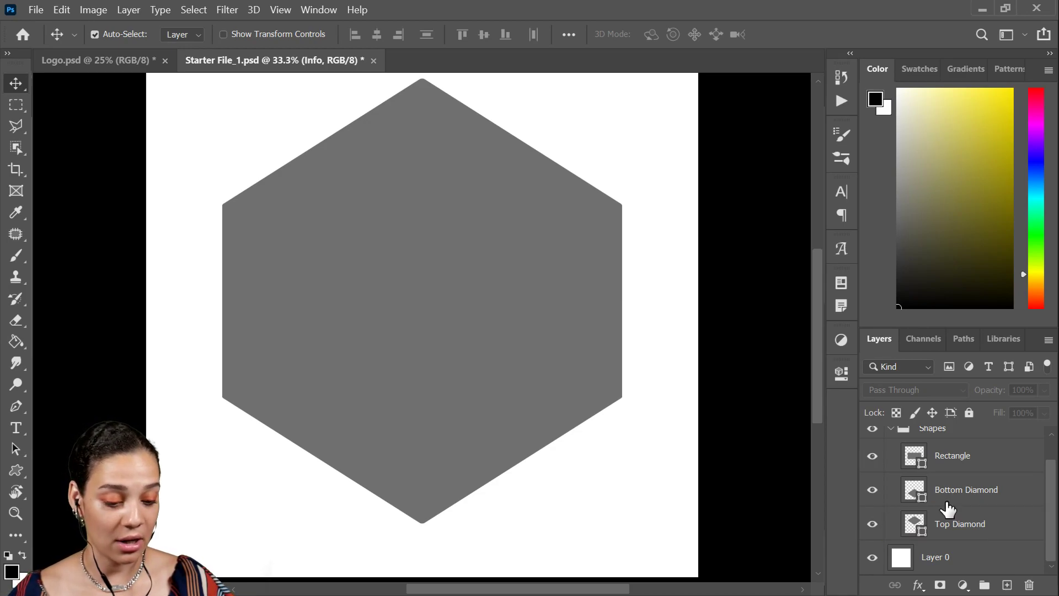
pyautogui.click(890, 430)
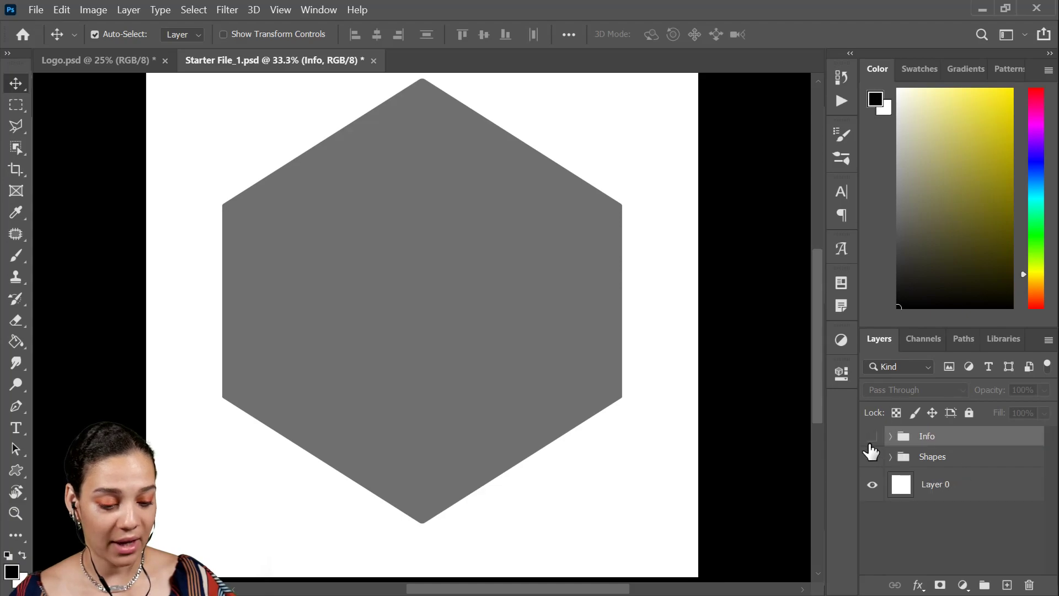
pyautogui.click(873, 457)
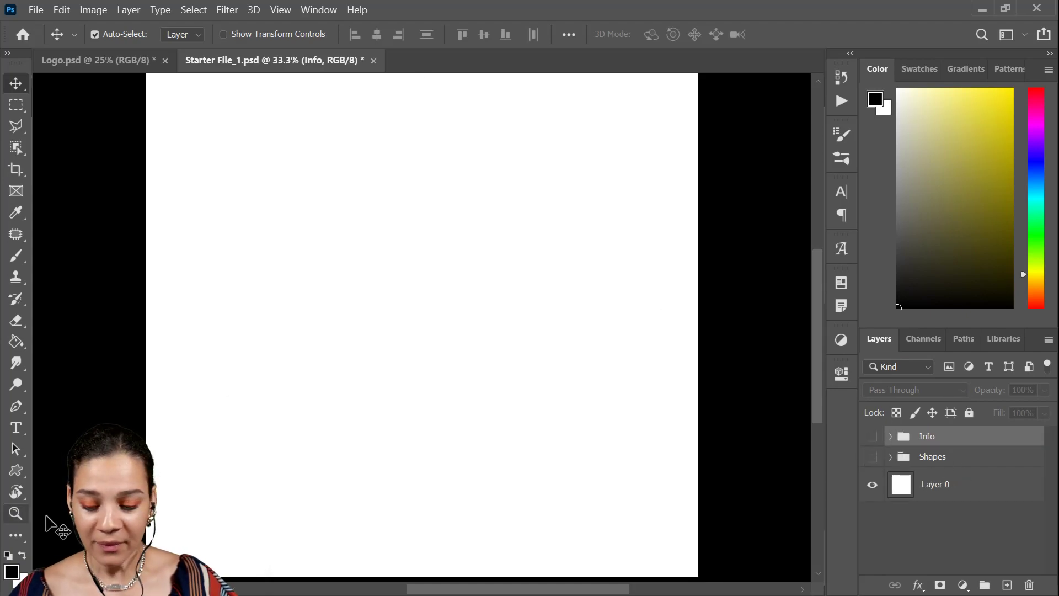
# Draw a rounded square about 1223 px wide with a 10 px corner radius in the upper middle of the canvas
pyautogui.click(23, 479)
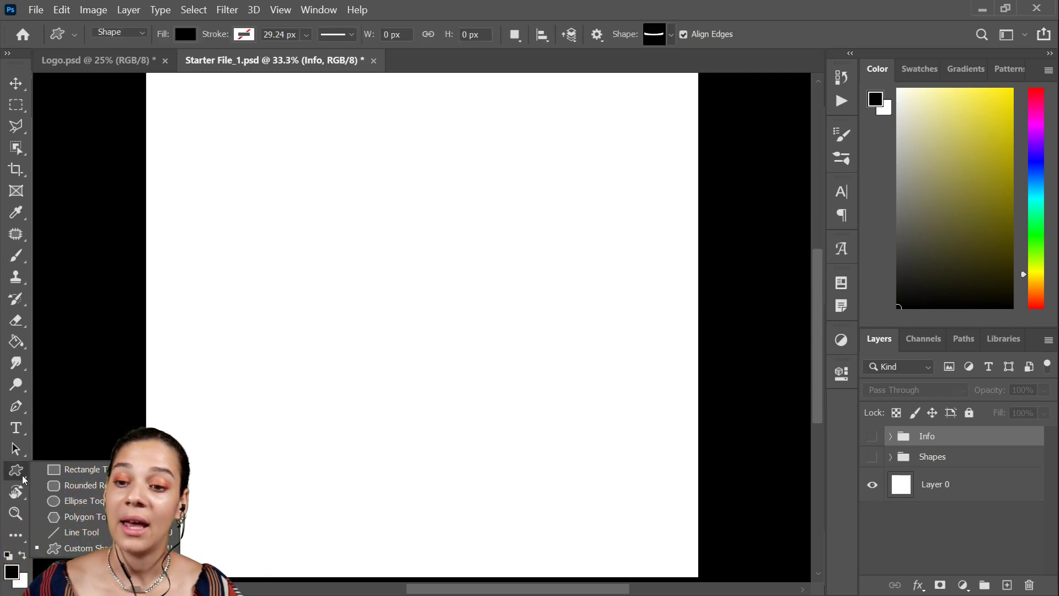
pyautogui.click(71, 486)
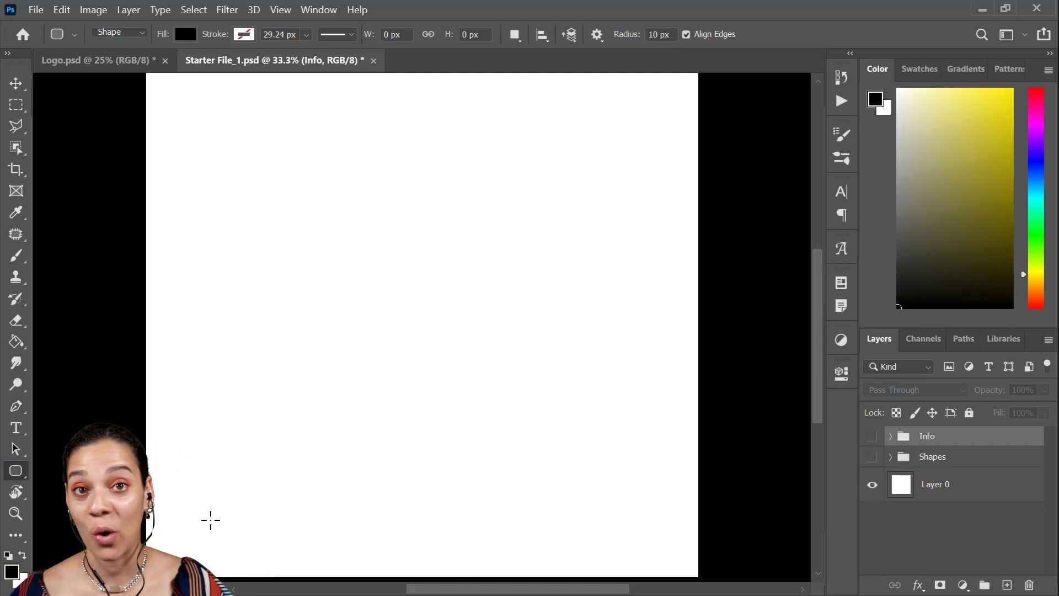
pyautogui.moveTo(310, 157); pyautogui.dragTo(554, 381)
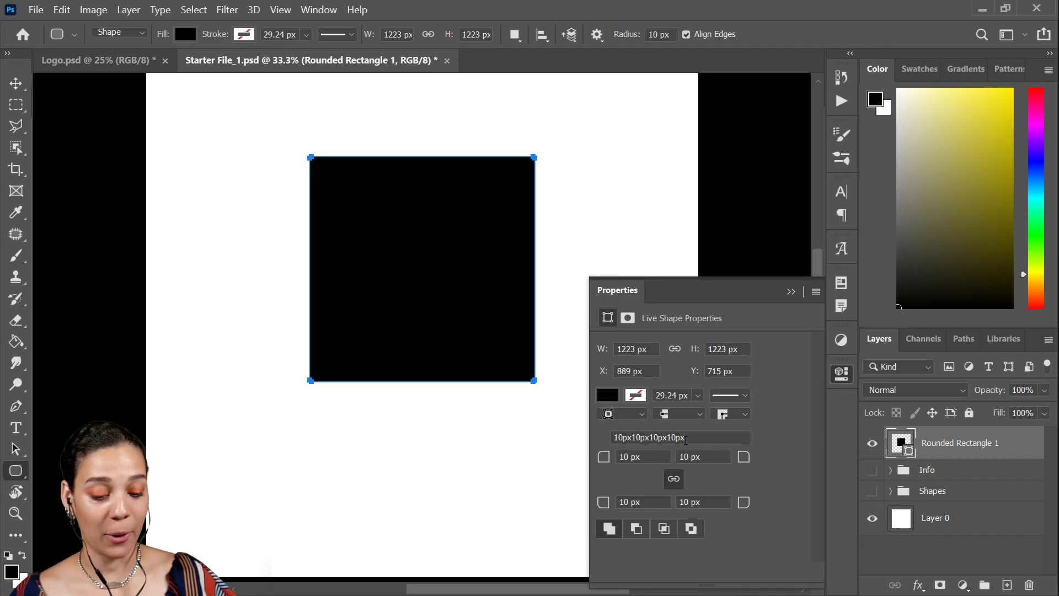
# Change the rounded square's fill to a medium gray swatch
pyautogui.click(609, 396)
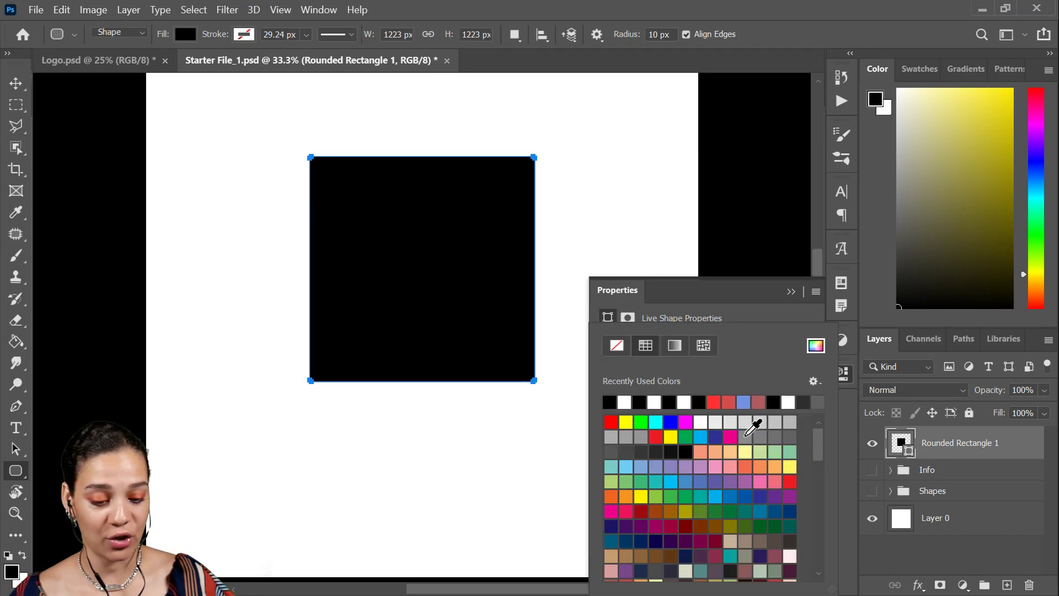
pyautogui.click(745, 437)
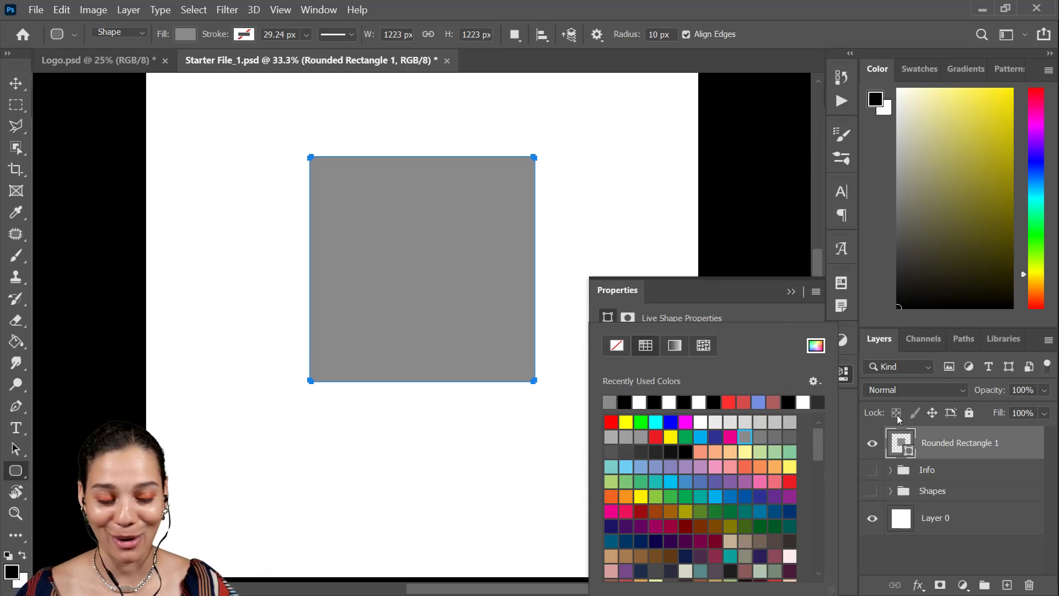
pyautogui.click(845, 374)
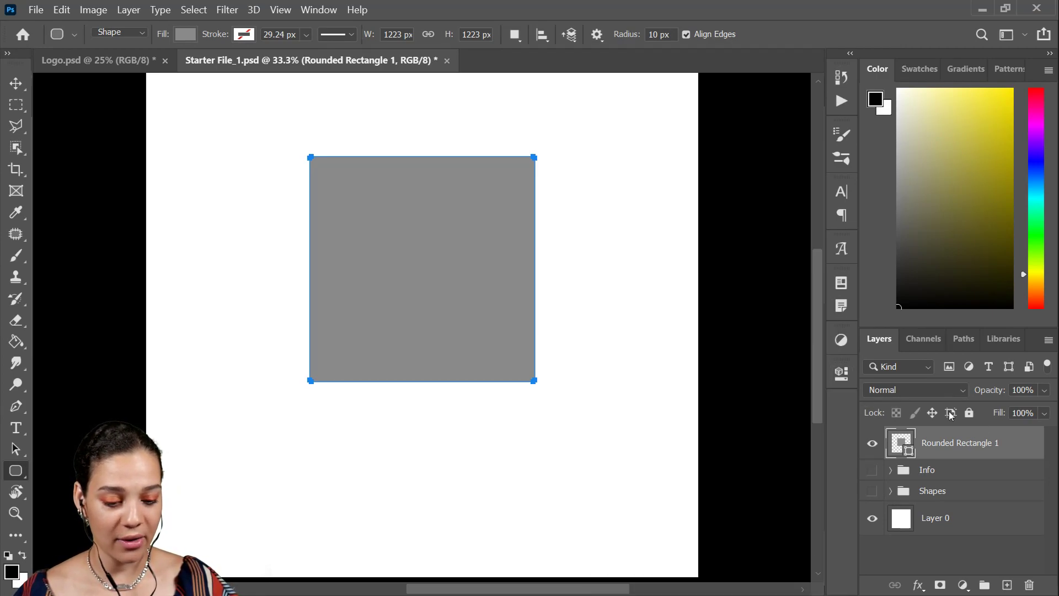
# Rotate the gray rounded square 45° with Free Transform to make a diamond
pyautogui.hotkey('ctrl', 't')
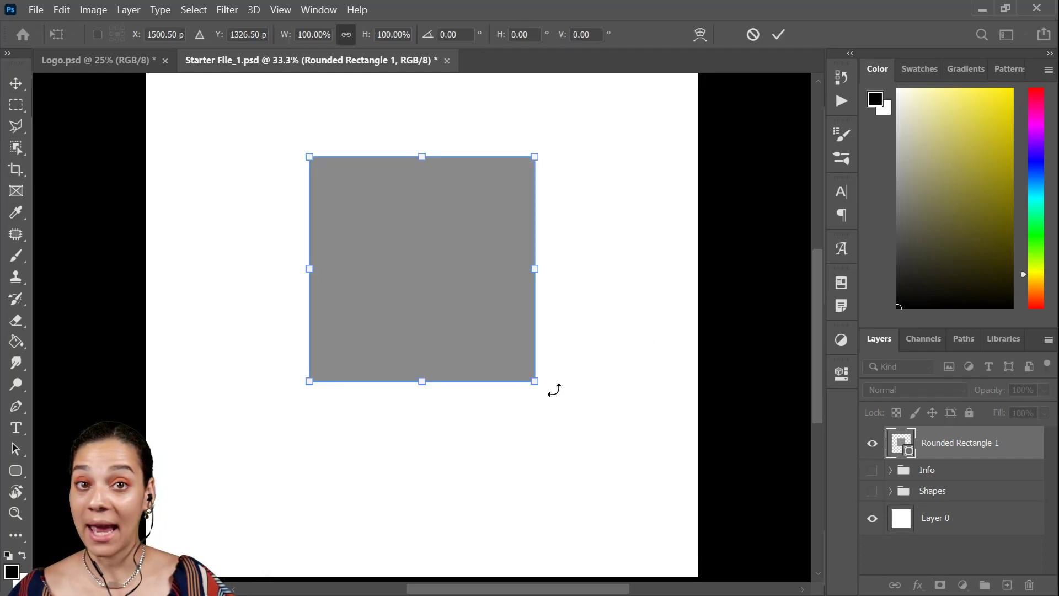
pyautogui.moveTo(565, 395); pyautogui.dragTo(429, 423)
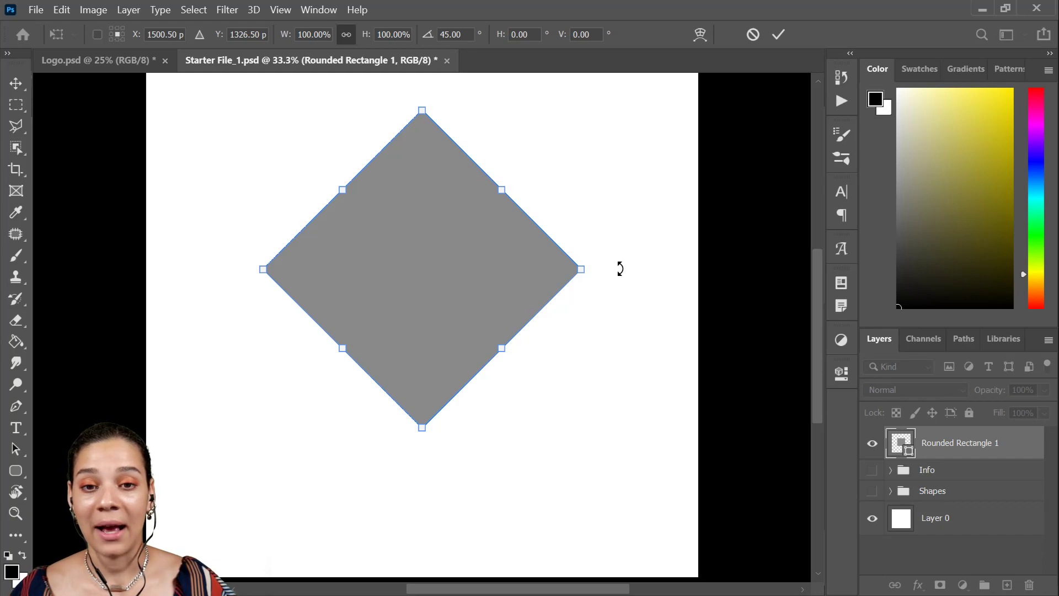
pyautogui.moveTo(603, 283); pyautogui.dragTo(582, 274)
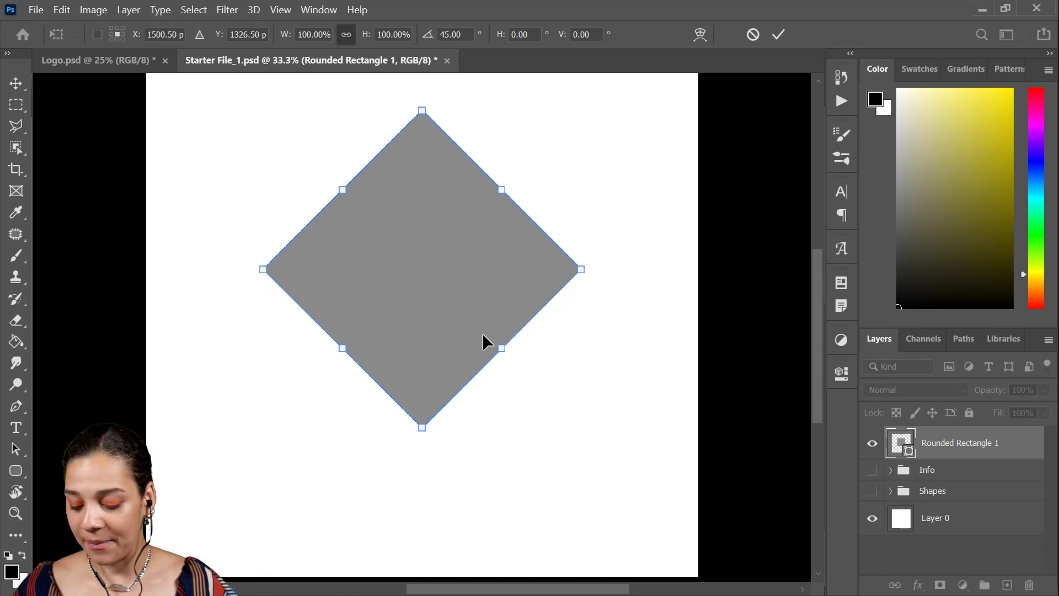
pyautogui.press('Return')
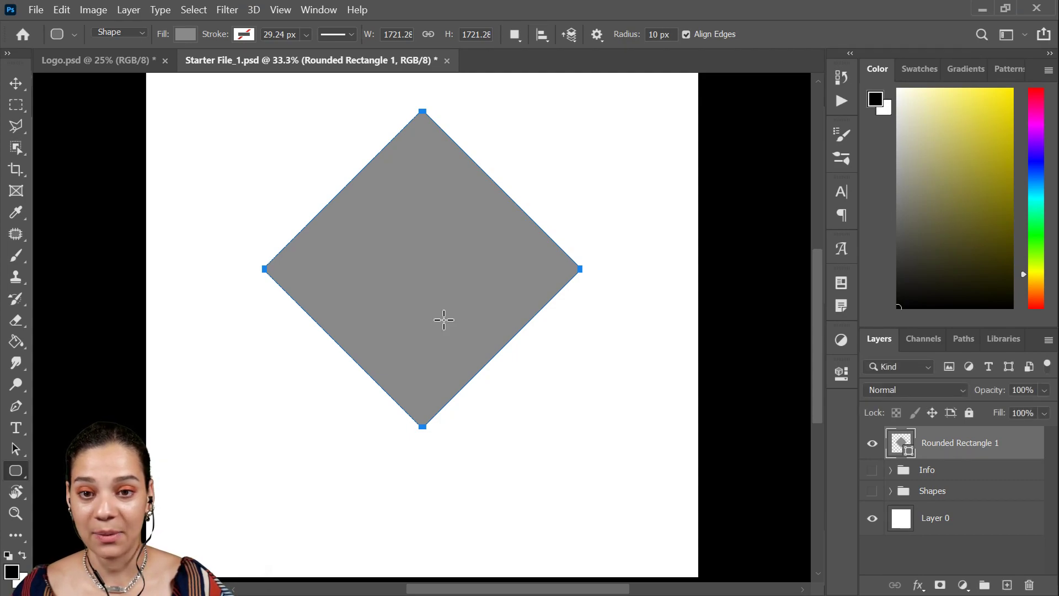
# Squash the diamond vertically from its lower point to about 55% of its height, keeping its full width
pyautogui.hotkey('ctrl', 't')
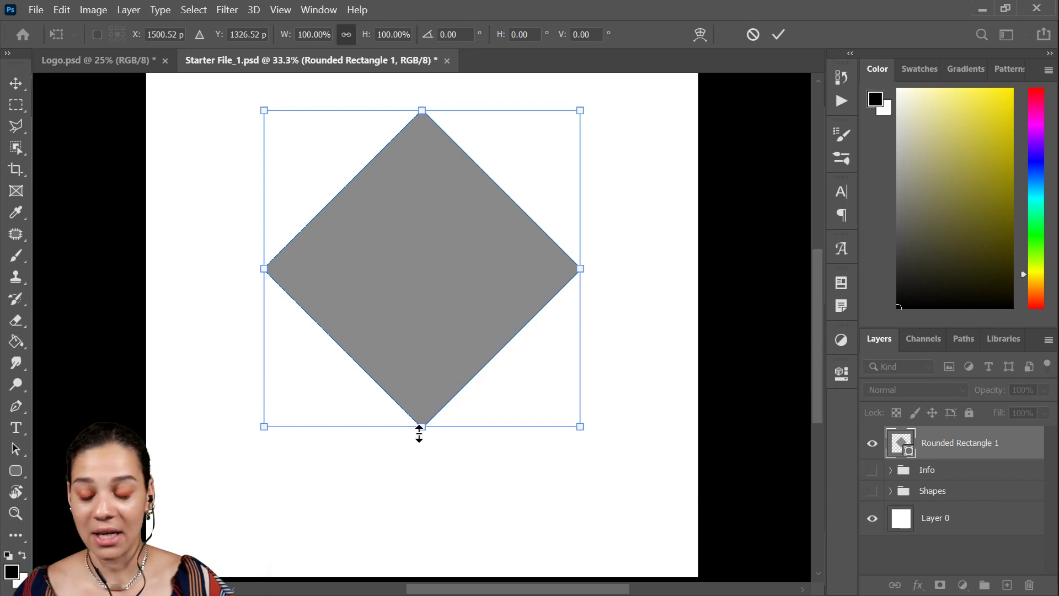
pyautogui.moveTo(422, 433); pyautogui.dragTo(432, 289)
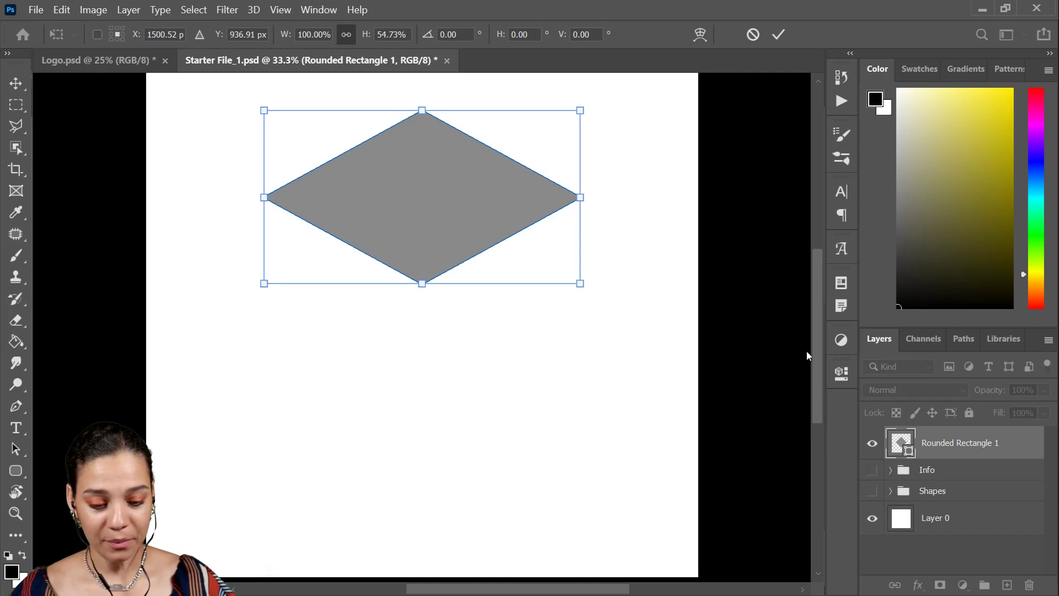
pyautogui.press('Return')
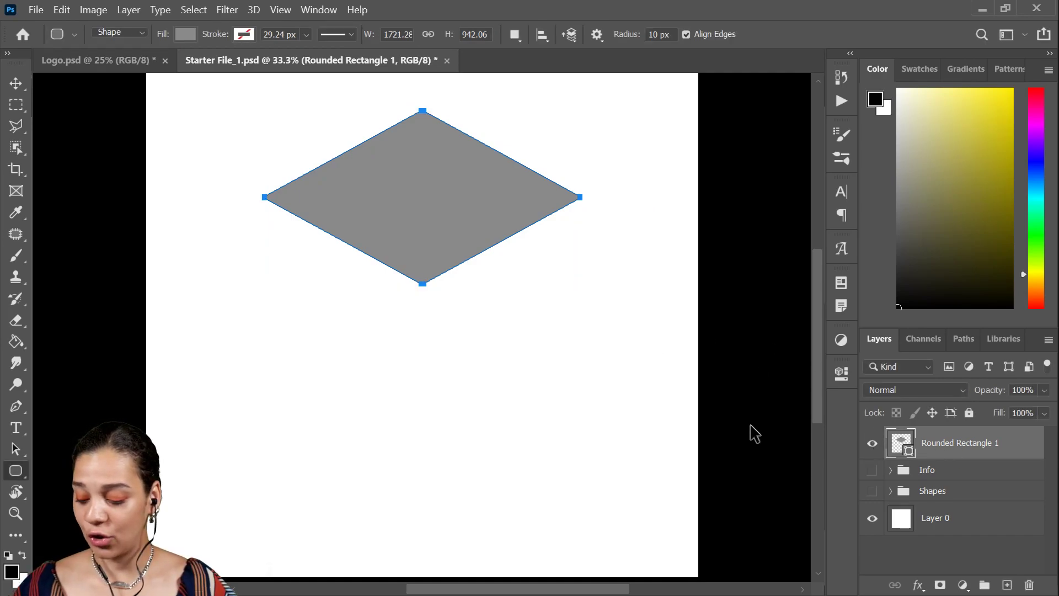
# Duplicate the gray diamond and move the copy 942 px straight down so its upper tip touches the original's lower tip
pyautogui.hotkey('ctrl', 'j')
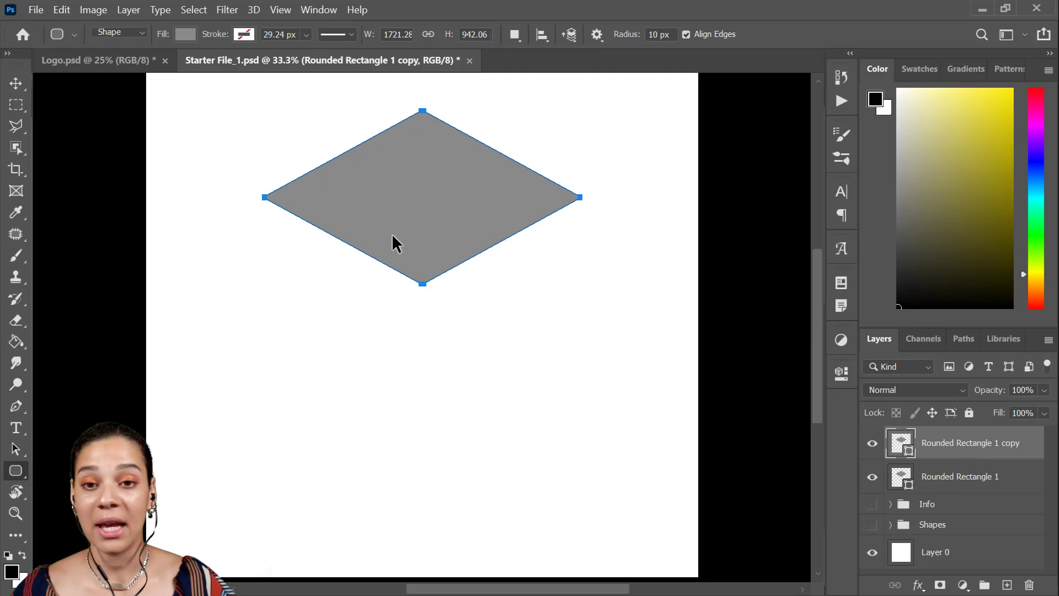
pyautogui.hotkey('ctrl', 't')
pyautogui.moveTo(464, 232); pyautogui.dragTo(463, 408)
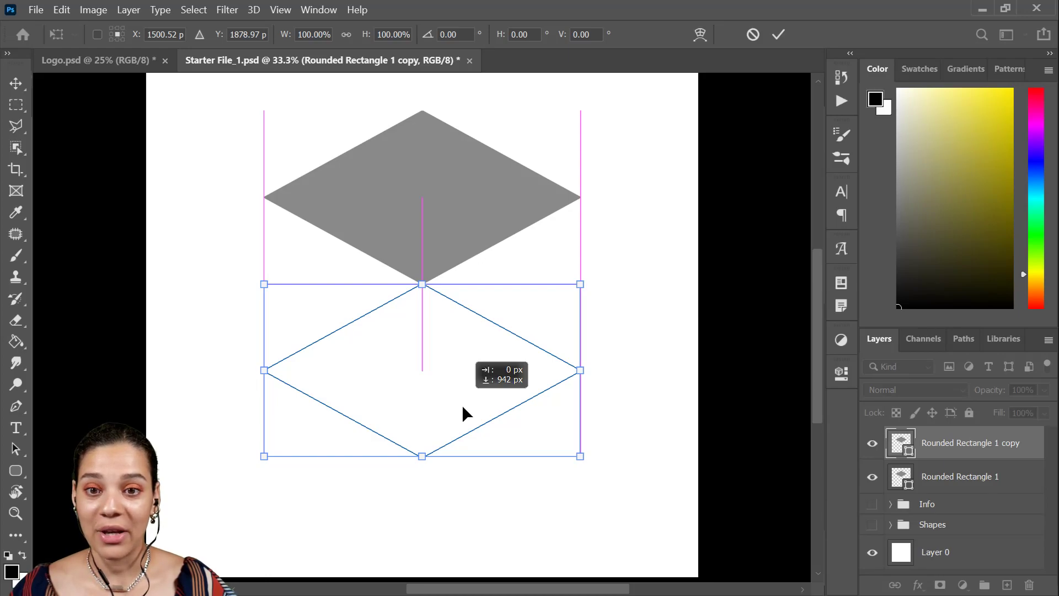
pyautogui.moveTo(462, 405)
pyautogui.mouseDown()
pyautogui.moveTo(508, 395)
pyautogui.moveTo(584, 455)
pyautogui.moveTo(363, 463)
pyautogui.moveTo(496, 399)
pyautogui.moveTo(456, 333)
pyautogui.moveTo(459, 215)
pyautogui.moveTo(467, 359)
pyautogui.moveTo(466, 370)
pyautogui.moveTo(459, 287)
pyautogui.moveTo(457, 404)
pyautogui.mouseUp()
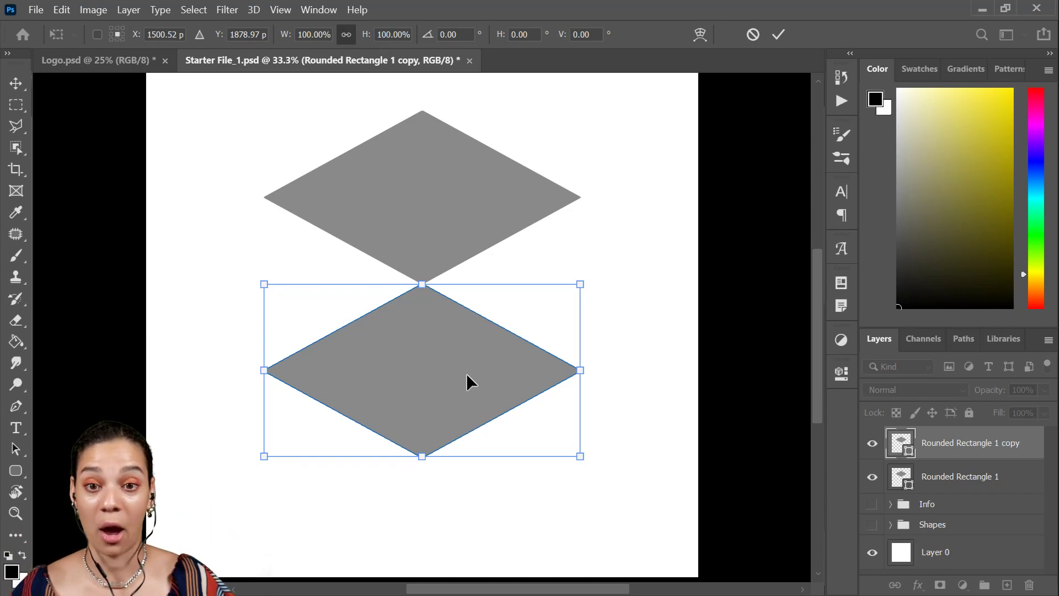
pyautogui.press('Return')
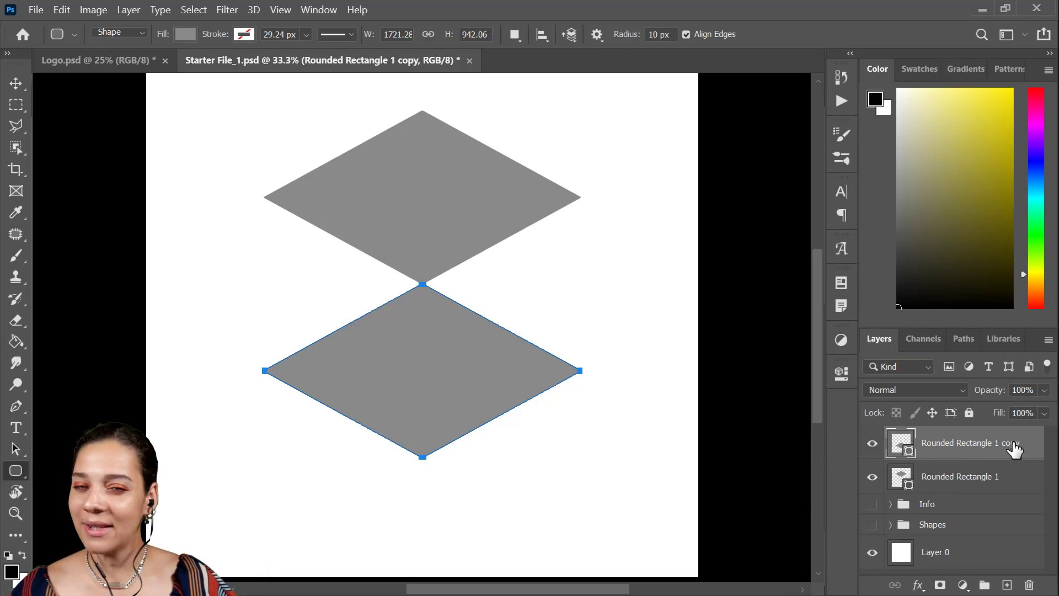
# Draw a rounded rectangle about 1723 × 949 px between the side corners of the two diamonds to fill out a hexagon
pyautogui.hotkey('ctrl', '+')
pyautogui.moveTo(492, 333); pyautogui.dragTo(507, 382)
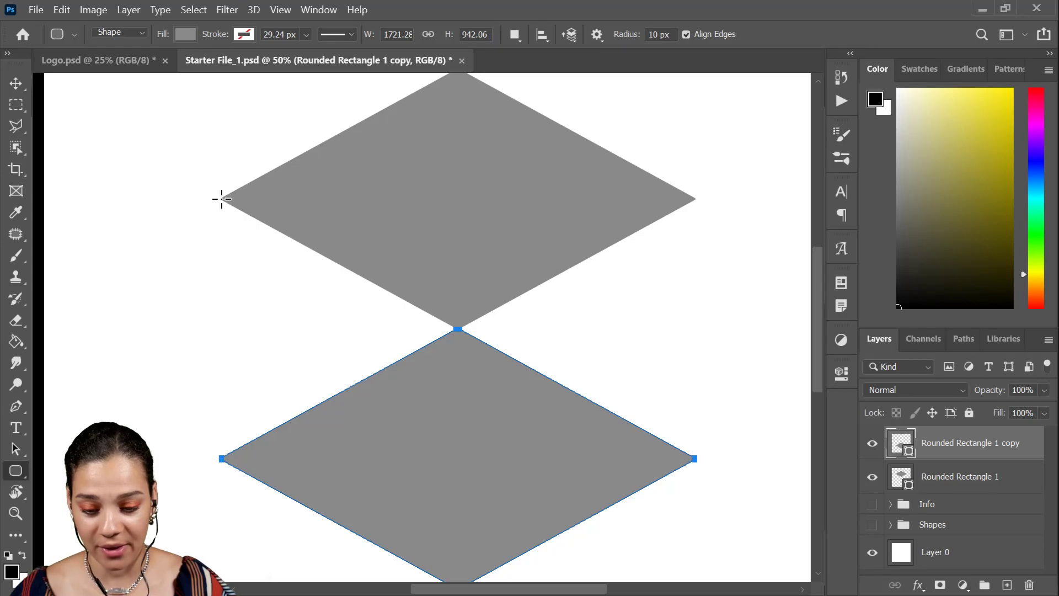
pyautogui.moveTo(221, 199); pyautogui.dragTo(697, 460)
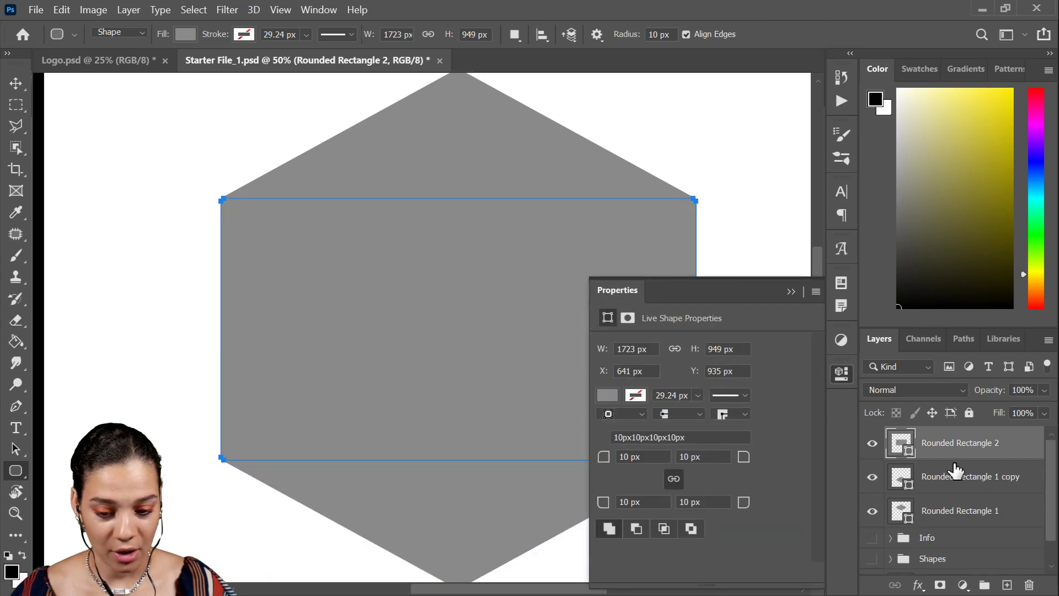
pyautogui.click(1034, 481)
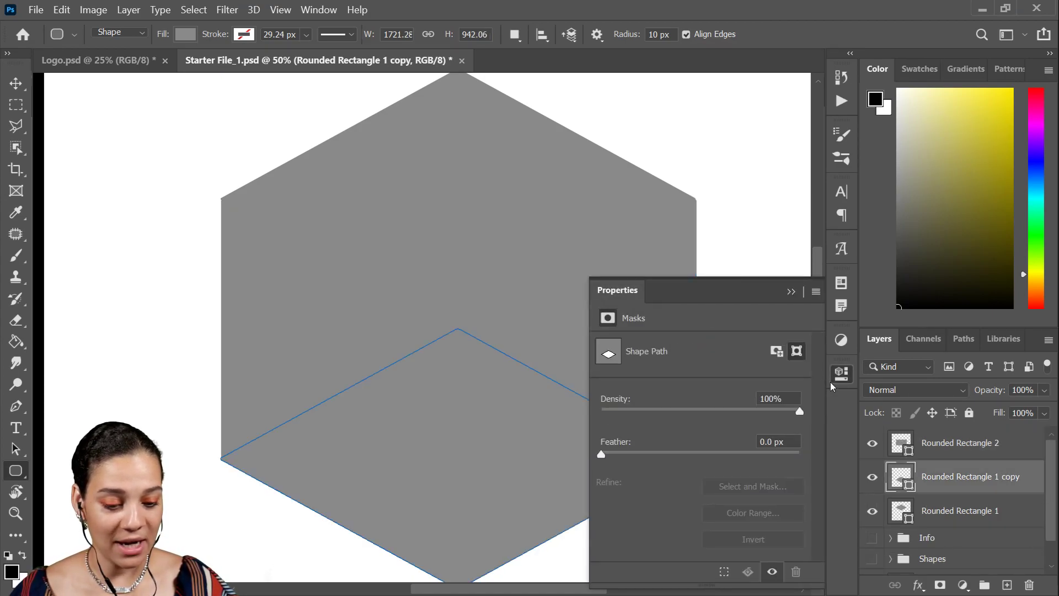
pyautogui.click(842, 375)
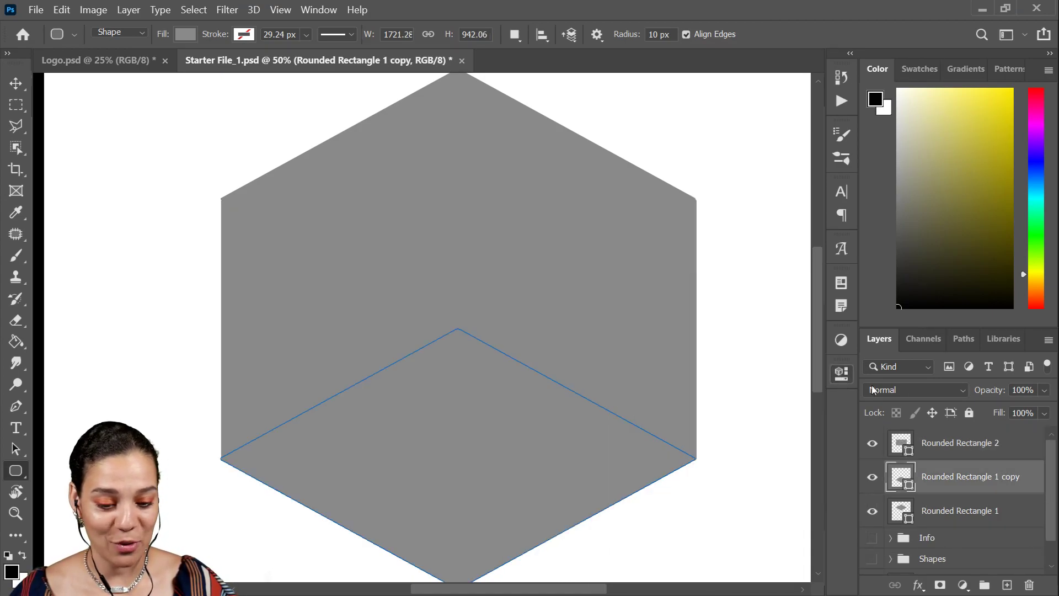
pyautogui.click(1024, 446)
pyautogui.hotkey('ctrl', '-')
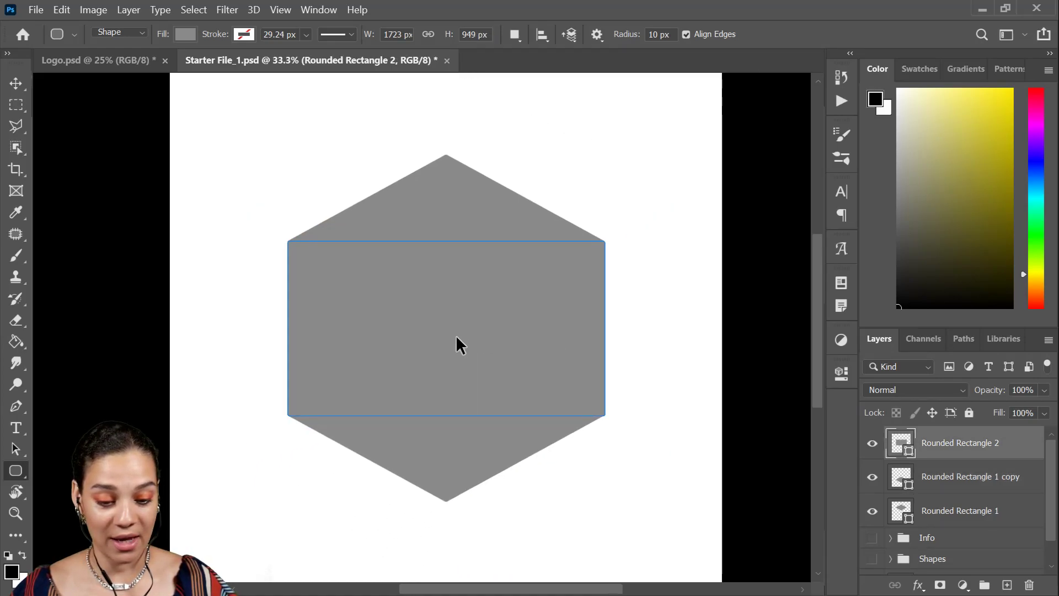
# Nudge the middle rectangle with the Move tool so its sides line up with the side corners of the diamonds
pyautogui.hotkey('ctrl', '+')
pyautogui.hotkey('ctrl', '+')
pyautogui.moveTo(650, 337); pyautogui.dragTo(552, 343)
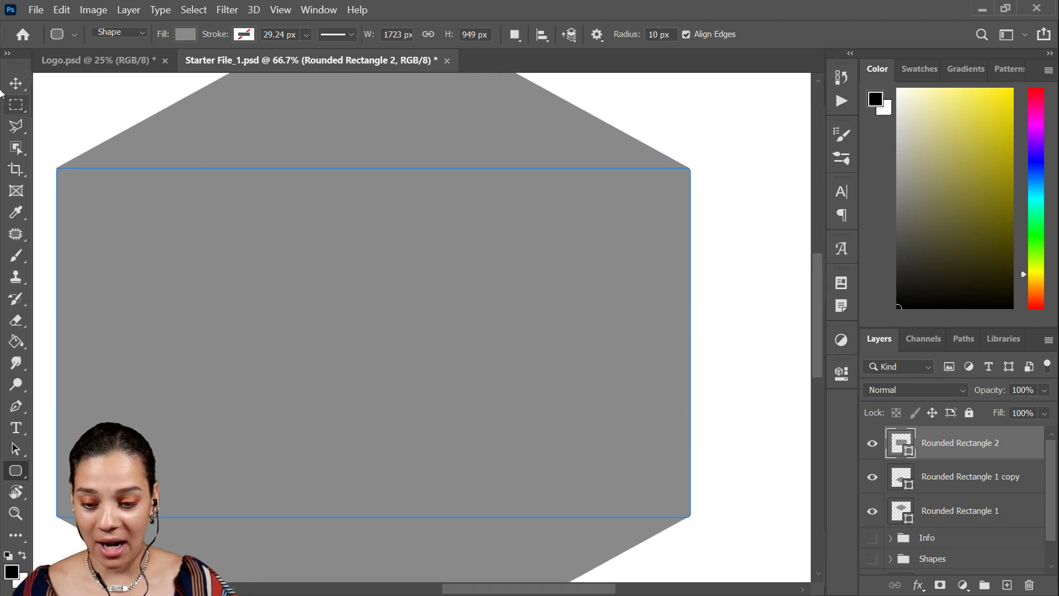
pyautogui.click(16, 83)
pyautogui.moveTo(459, 363); pyautogui.dragTo(429, 377)
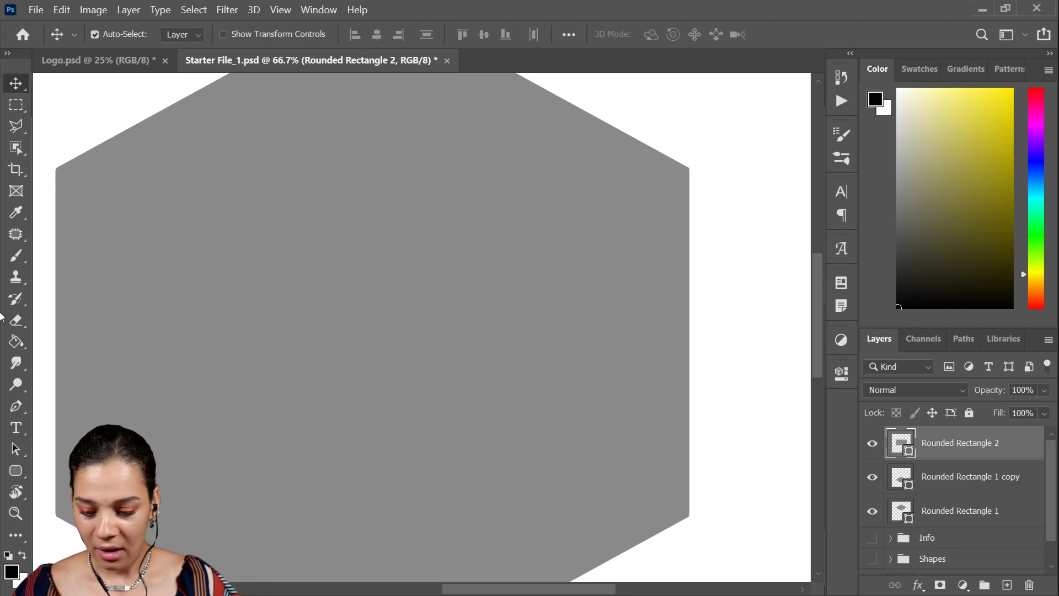
pyautogui.hotkey('ctrl', '-')
pyautogui.hotkey('ctrl', '-')
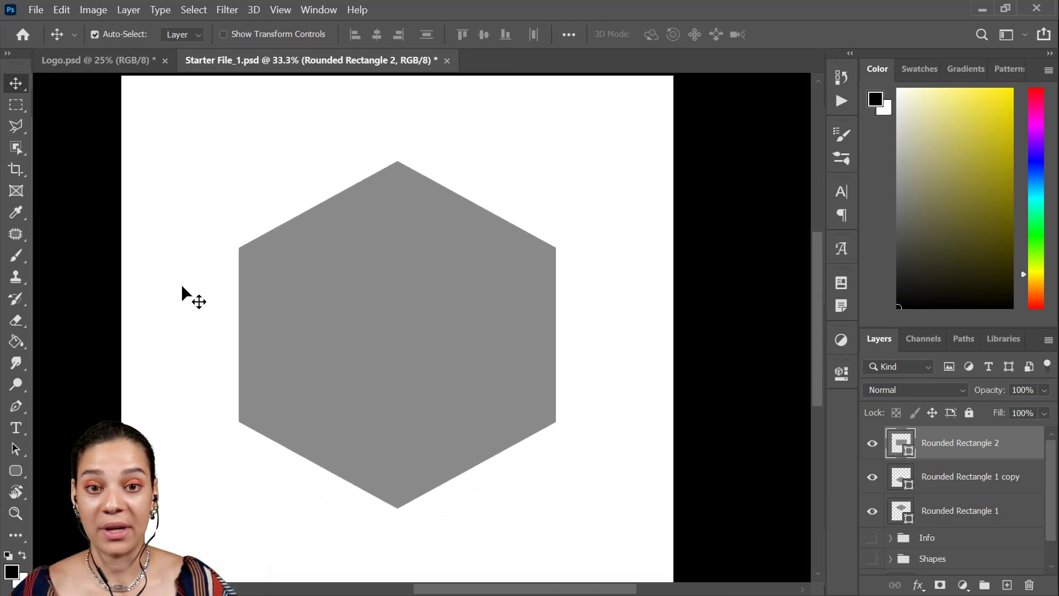
pyautogui.hotkey('ctrl', '-')
pyautogui.hotkey('ctrl', '+')
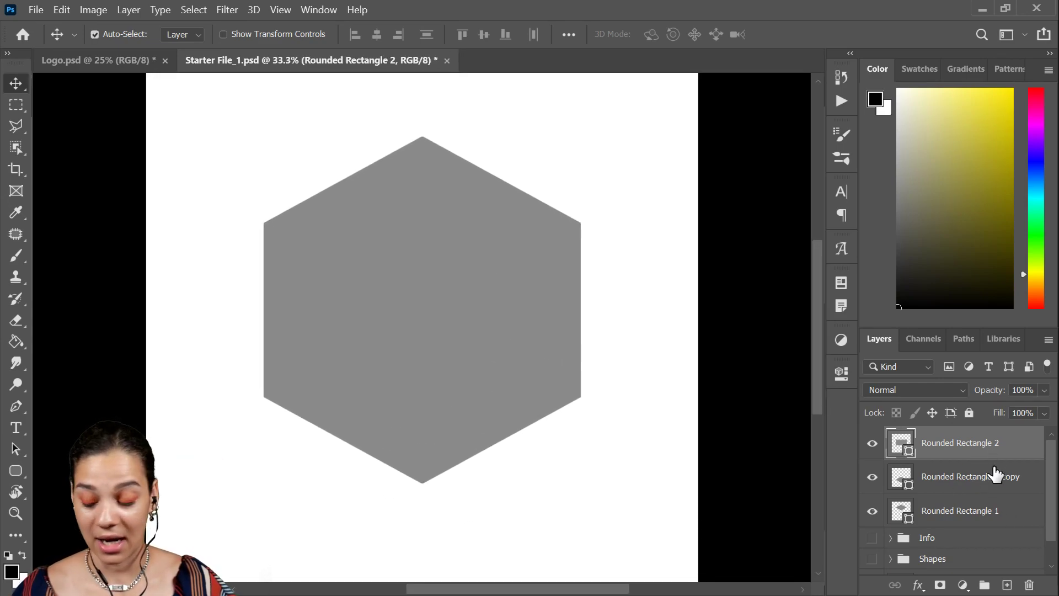
# Group the three rounded rectangle layers that form the hexagon
pyautogui.keyDown('shift'); pyautogui.click(996, 513); pyautogui.keyUp('shift')
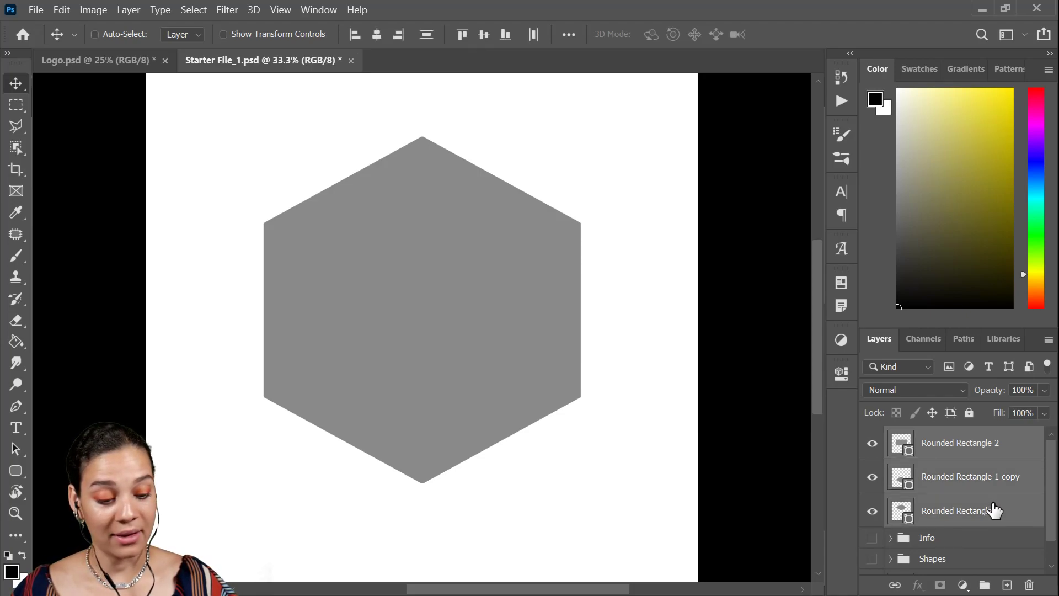
pyautogui.click(998, 441)
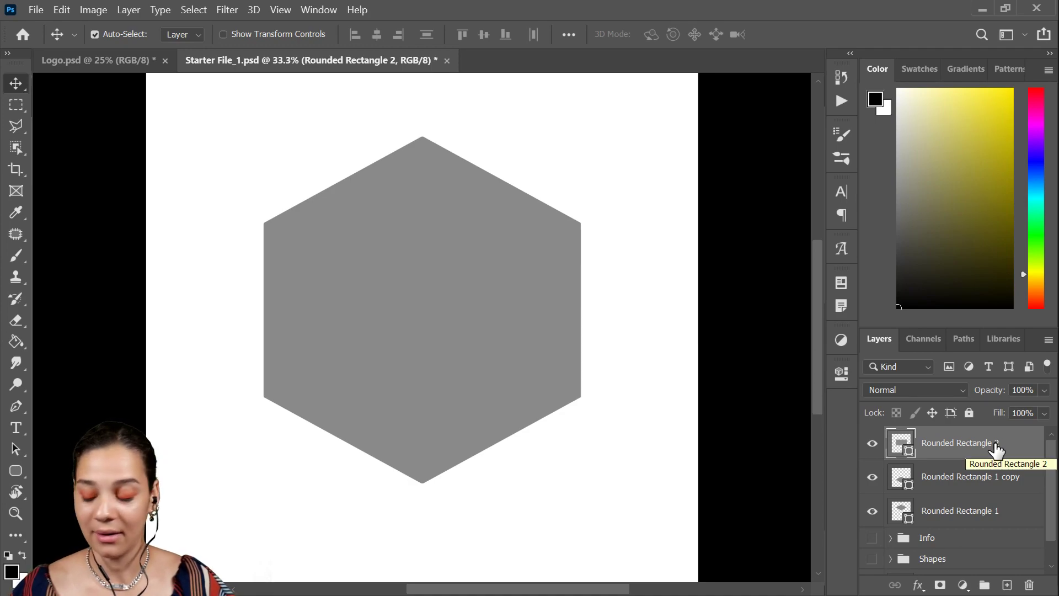
pyautogui.keyDown('shift'); pyautogui.click(990, 512); pyautogui.keyUp('shift')
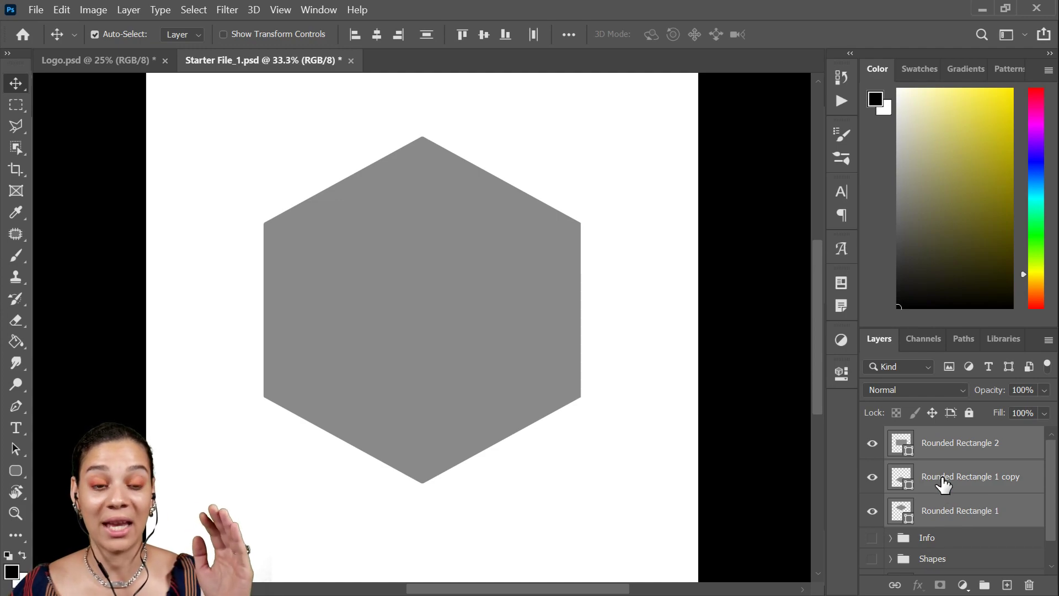
pyautogui.click(993, 443)
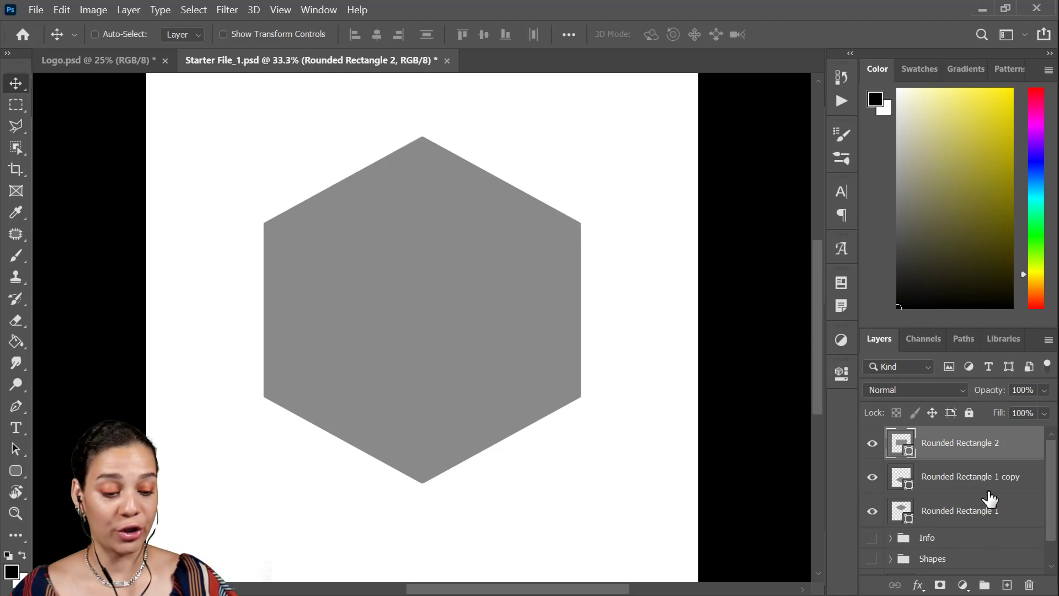
pyautogui.keyDown('ctrl'); pyautogui.click(993, 511); pyautogui.keyUp('ctrl')
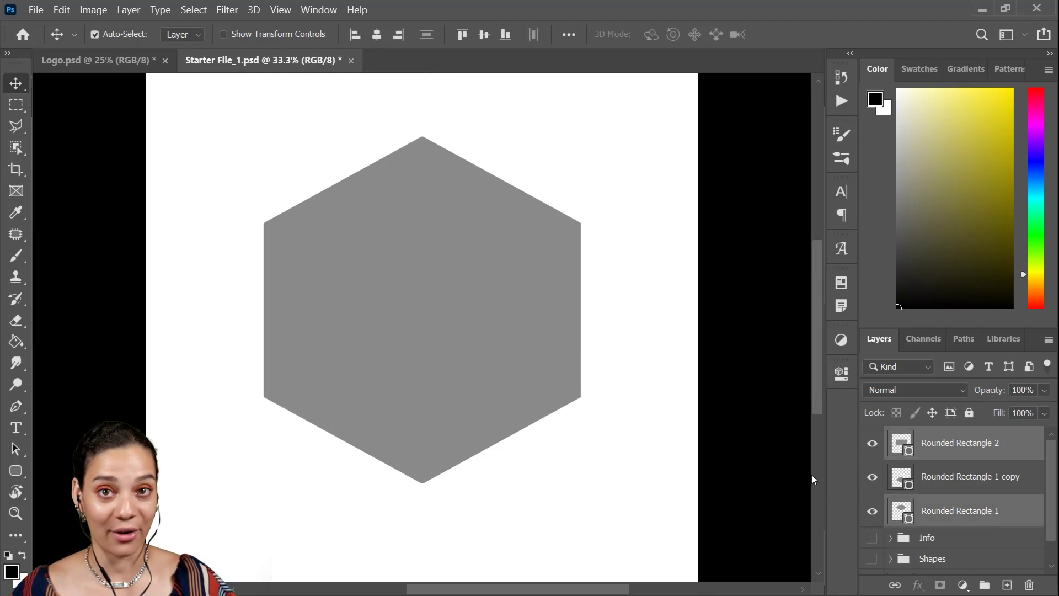
pyautogui.keyDown('ctrl'); pyautogui.click(995, 477); pyautogui.keyUp('ctrl')
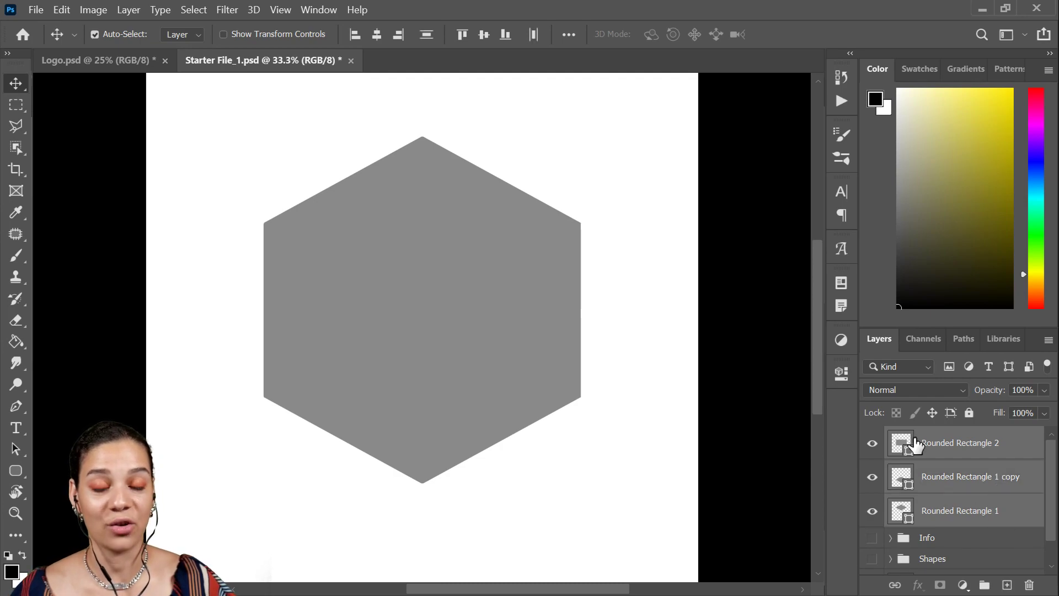
pyautogui.press('ctrl')
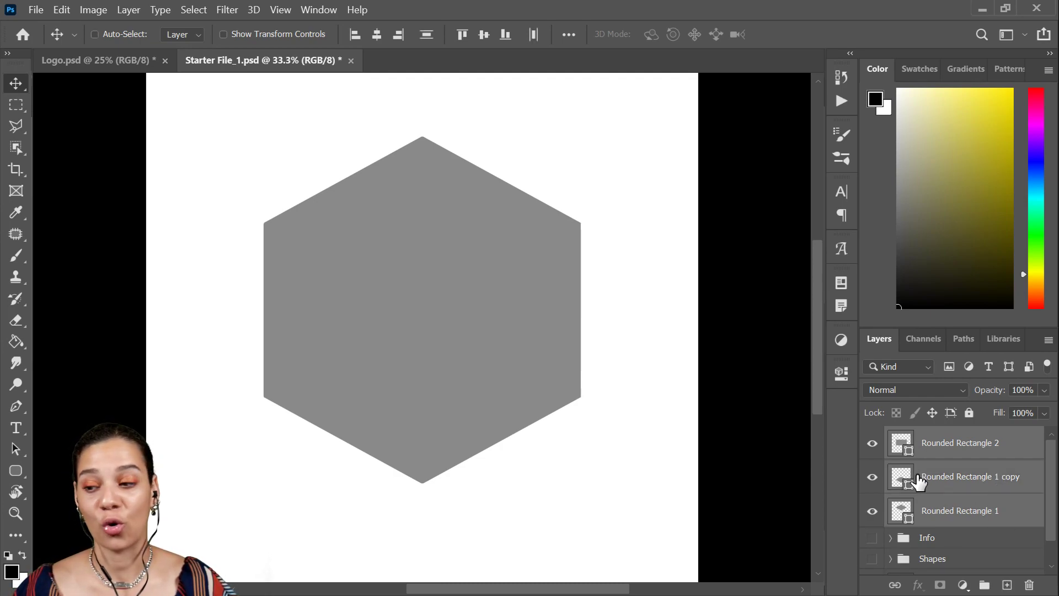
pyautogui.hotkey('ctrl', 'g')
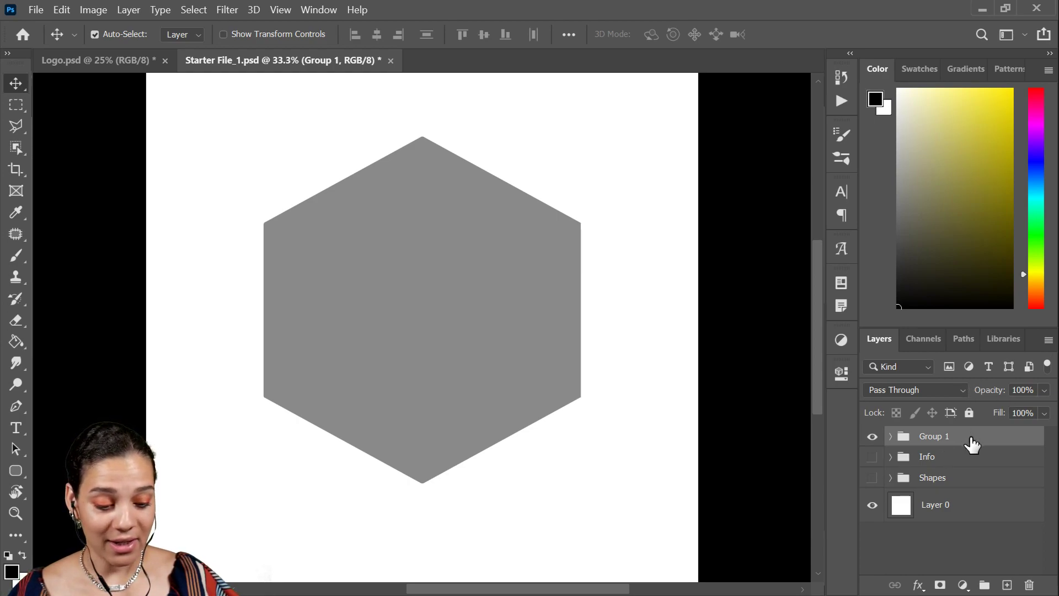
# Enlarge the hexagon group proportionally with Free Transform until it nearly fills the canvas, and center it
pyautogui.hotkey('ctrl', 't')
pyautogui.moveTo(573, 356); pyautogui.dragTo(494, 383)
pyautogui.hotkey('ctrl', '-')
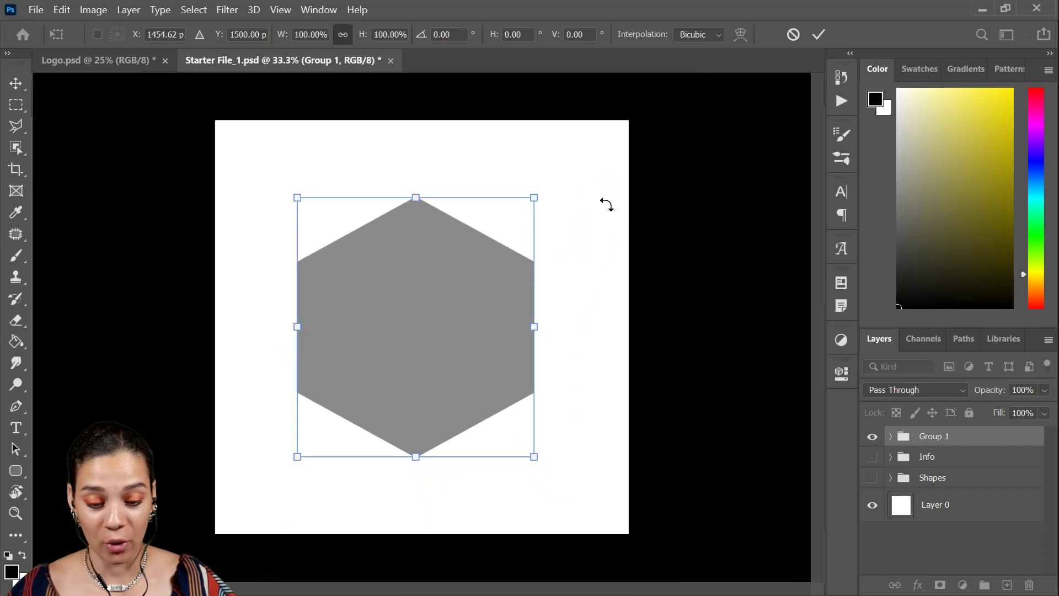
pyautogui.moveTo(533, 194); pyautogui.dragTo(593, 171)
pyautogui.moveTo(497, 293); pyautogui.dragTo(510, 286)
pyautogui.press('Return')
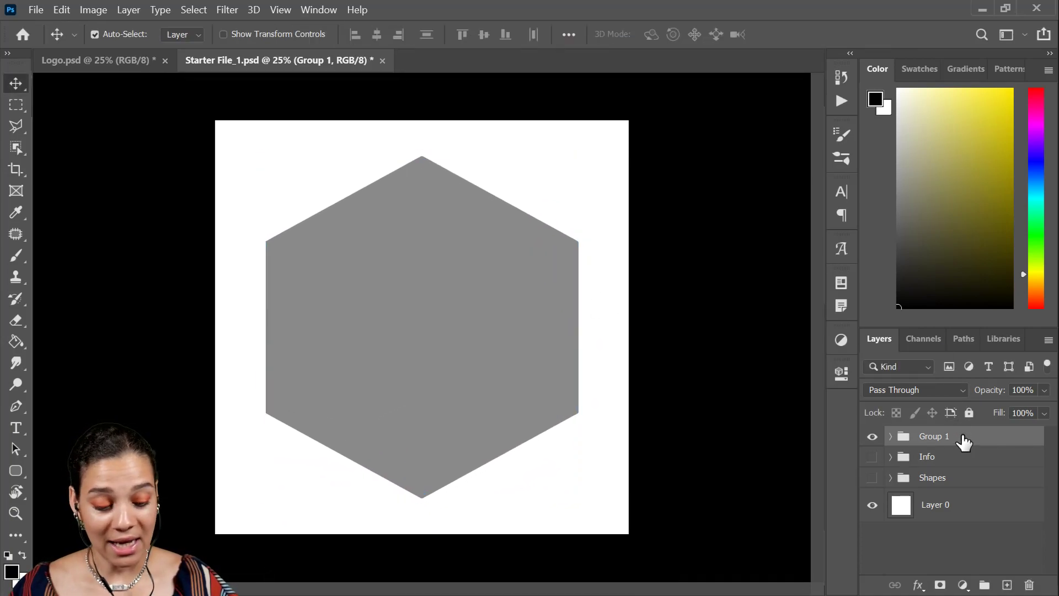
# Convert the hexagon group to a smart object
pyautogui.rightClick(964, 439)
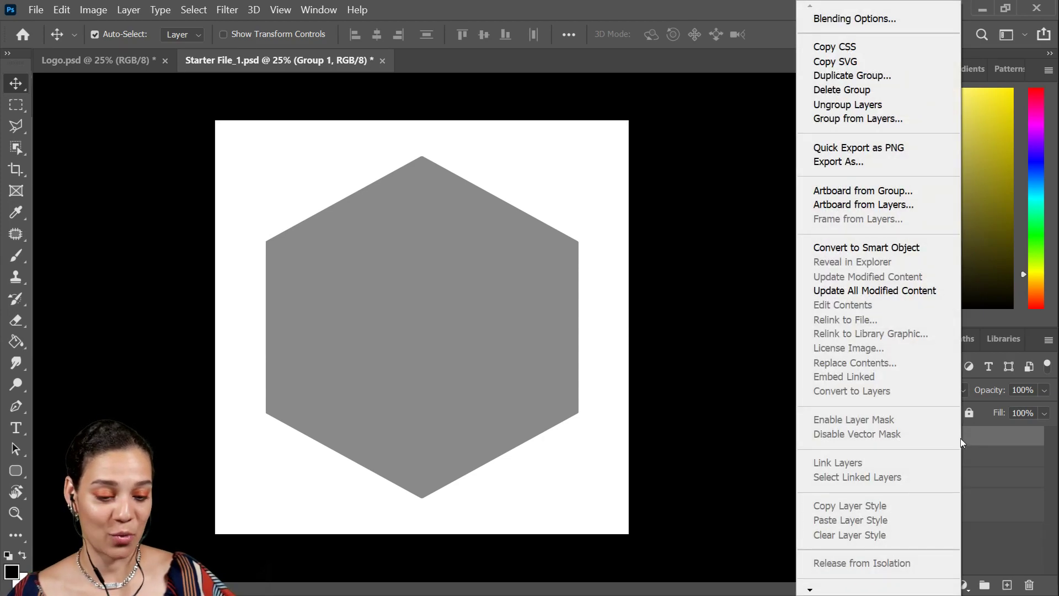
pyautogui.click(903, 251)
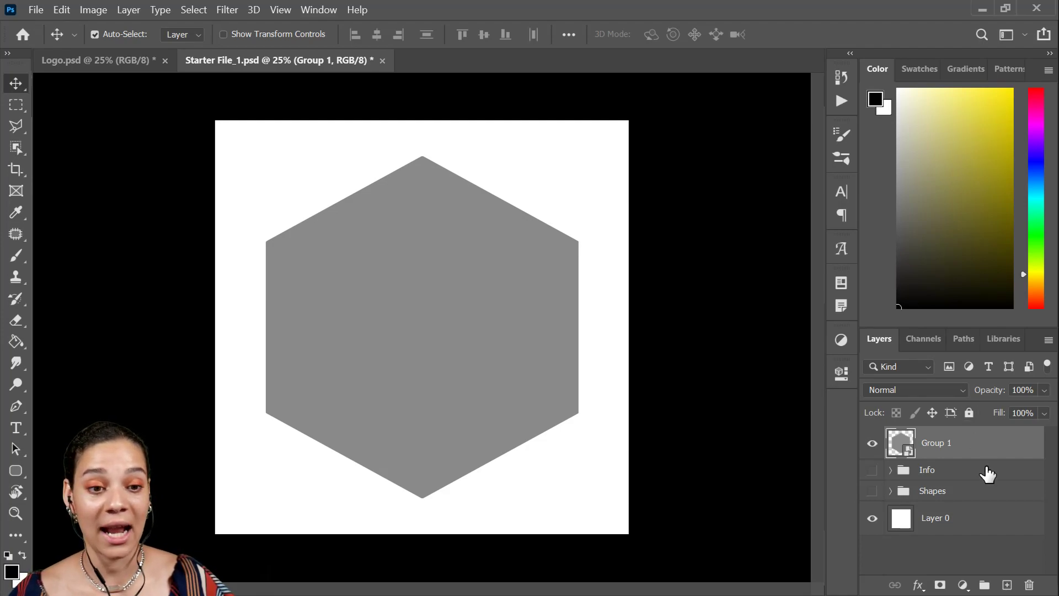
# Try converting the hexagon smart object back to layers, expand the group to view its contents, and undo the conversion
pyautogui.rightClick(983, 443)
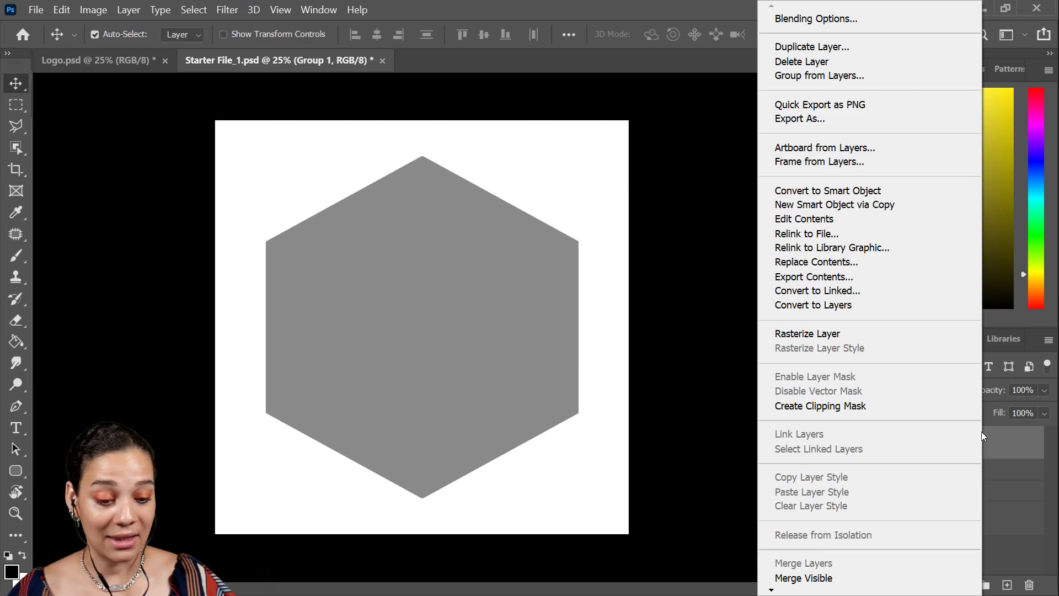
pyautogui.click(873, 306)
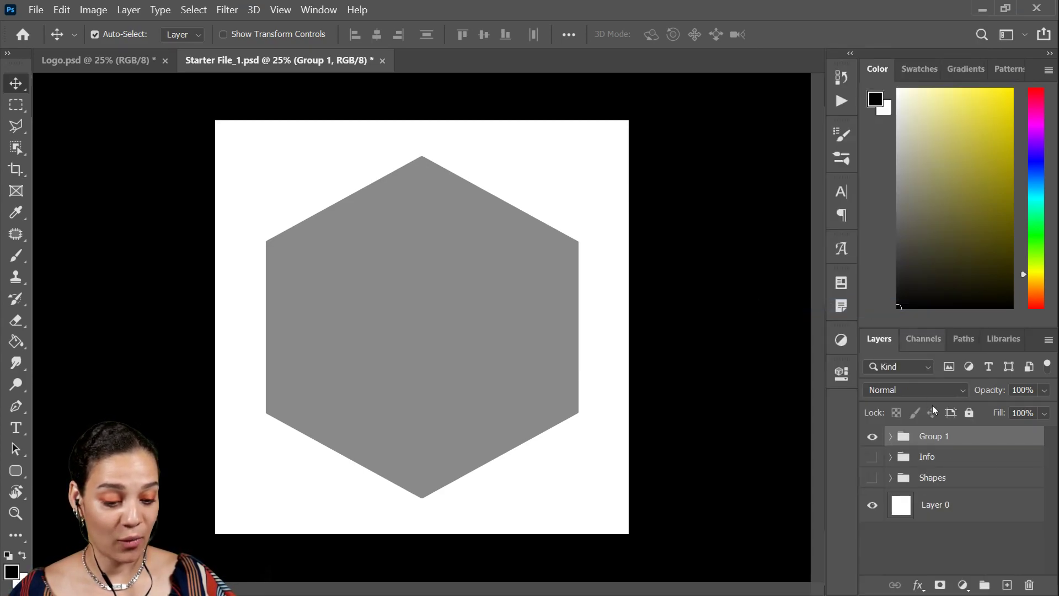
pyautogui.click(890, 438)
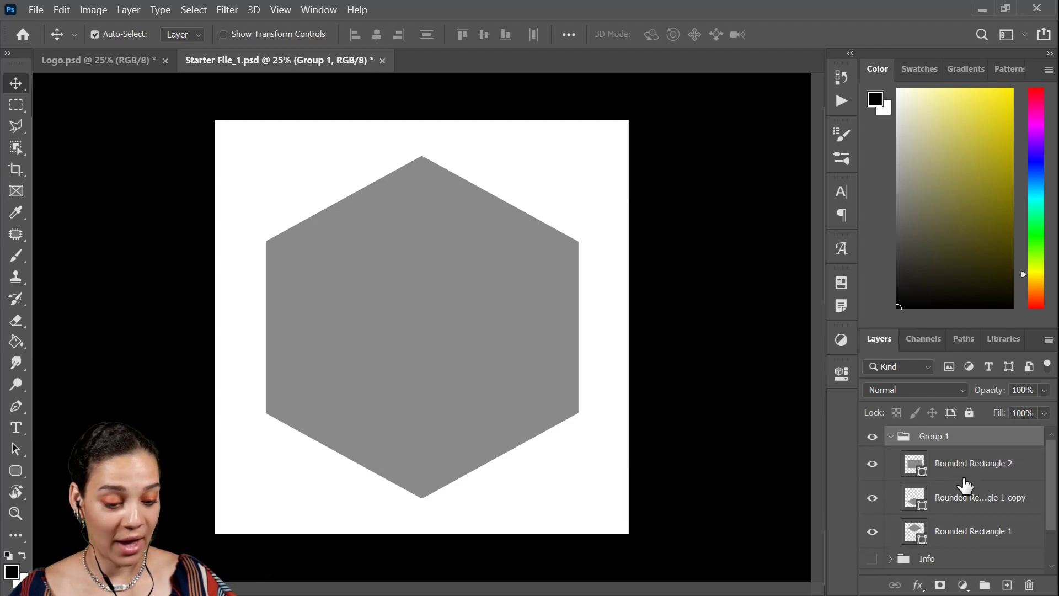
pyautogui.hotkey('ctrl', 'z')
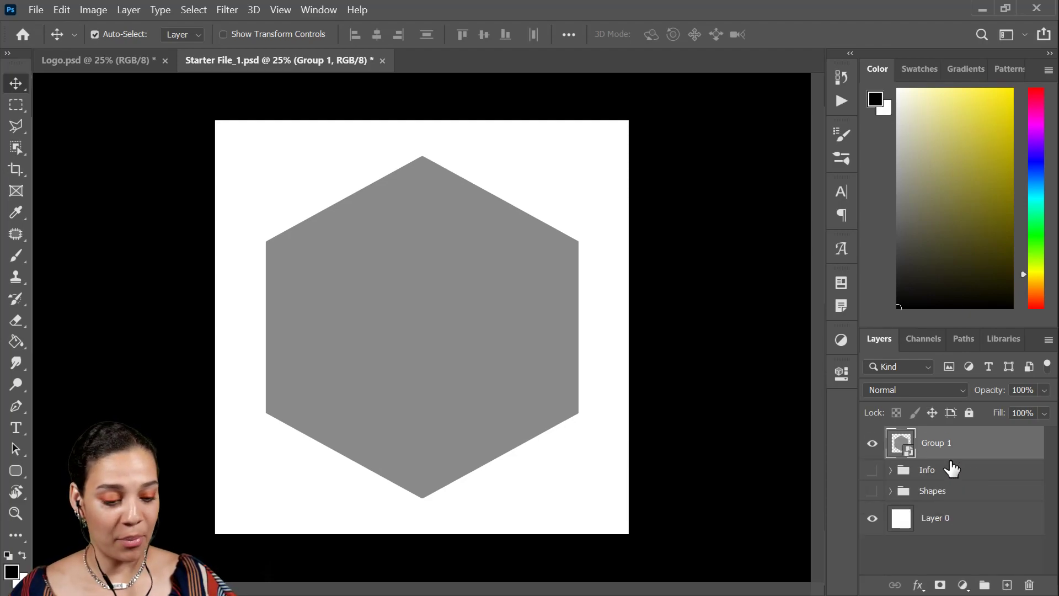
# Add a dark gray 109 px Stroke layer style, positioned outside, to the hexagon smart object
pyautogui.hotkey('ctrl', '-')
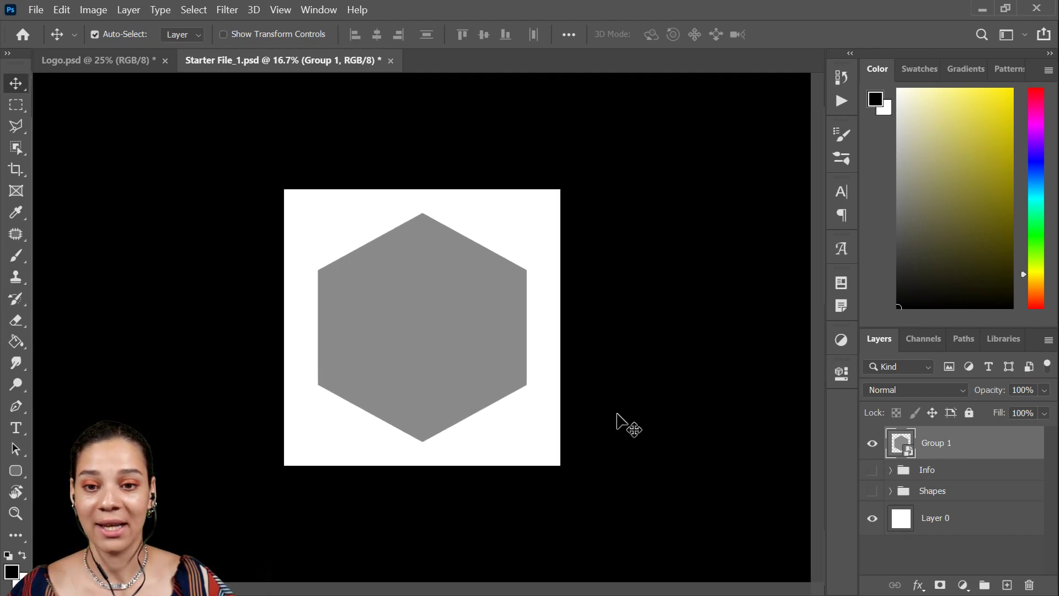
pyautogui.hotkey('ctrl', '+')
pyautogui.hotkey('ctrl', '+')
pyautogui.moveTo(435, 372); pyautogui.dragTo(518, 366)
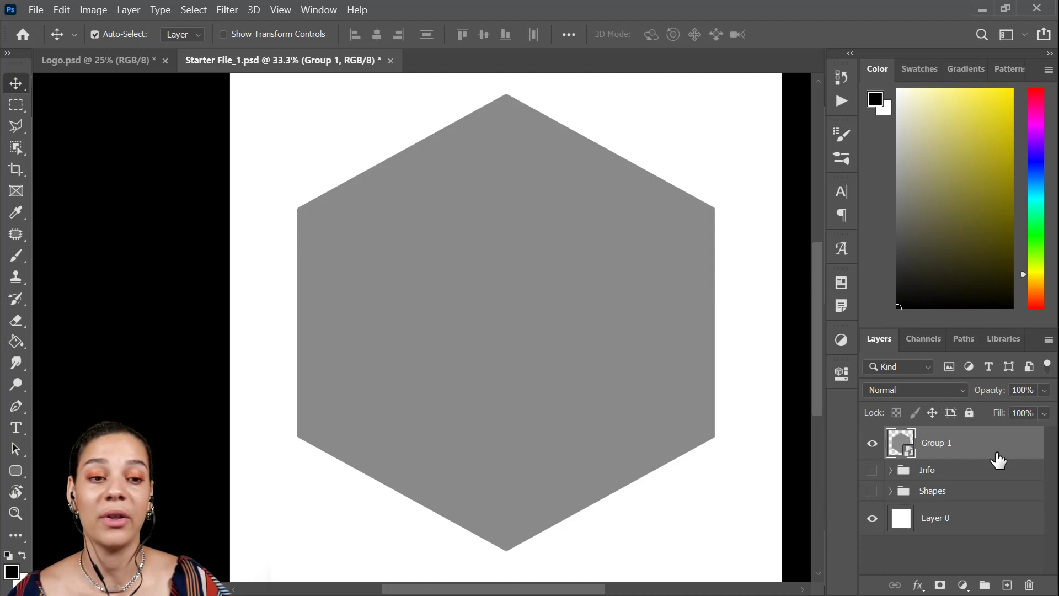
pyautogui.doubleClick(974, 436)
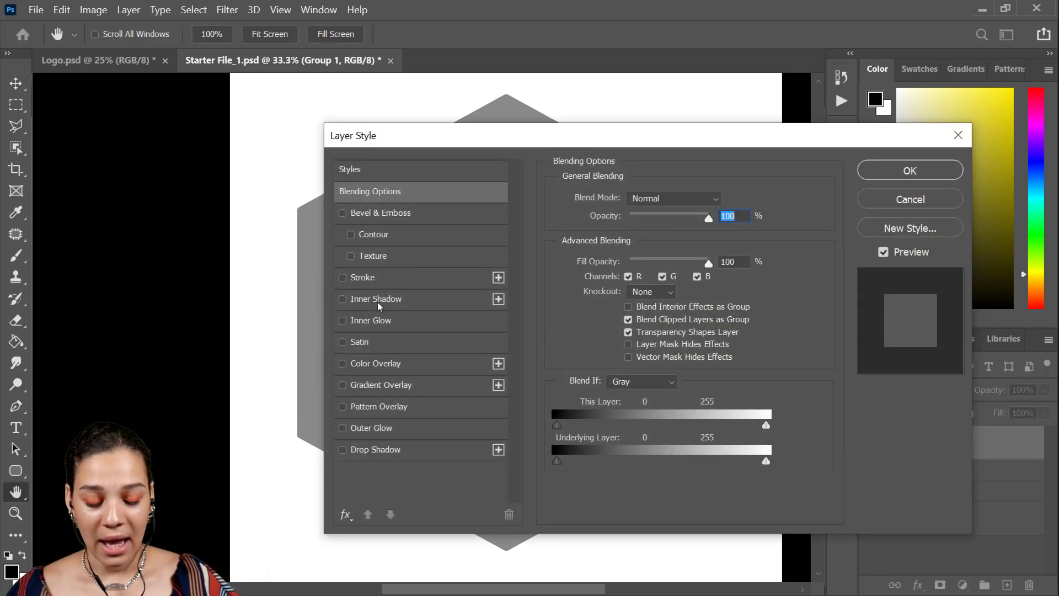
pyautogui.click(394, 280)
pyautogui.moveTo(533, 143)
pyautogui.mouseDown()
pyautogui.moveTo(801, 223)
pyautogui.moveTo(778, 260)
pyautogui.moveTo(677, 194)
pyautogui.mouseUp()
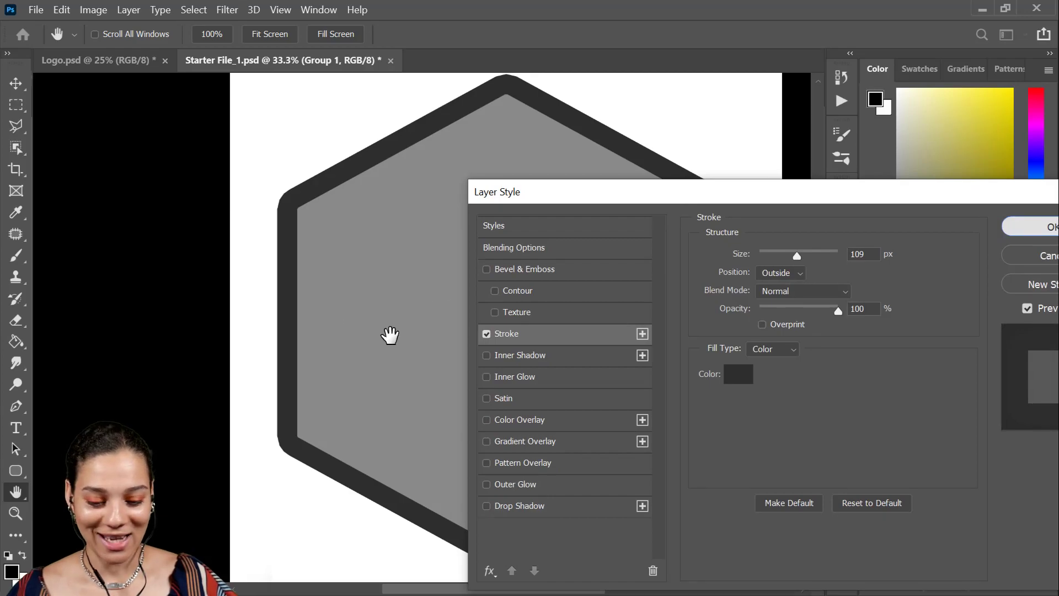
pyautogui.press('Return')
pyautogui.moveTo(721, 390)
pyautogui.mouseDown()
pyautogui.moveTo(535, 325)
pyautogui.moveTo(535, 333)
pyautogui.moveTo(594, 329)
pyautogui.mouseUp()
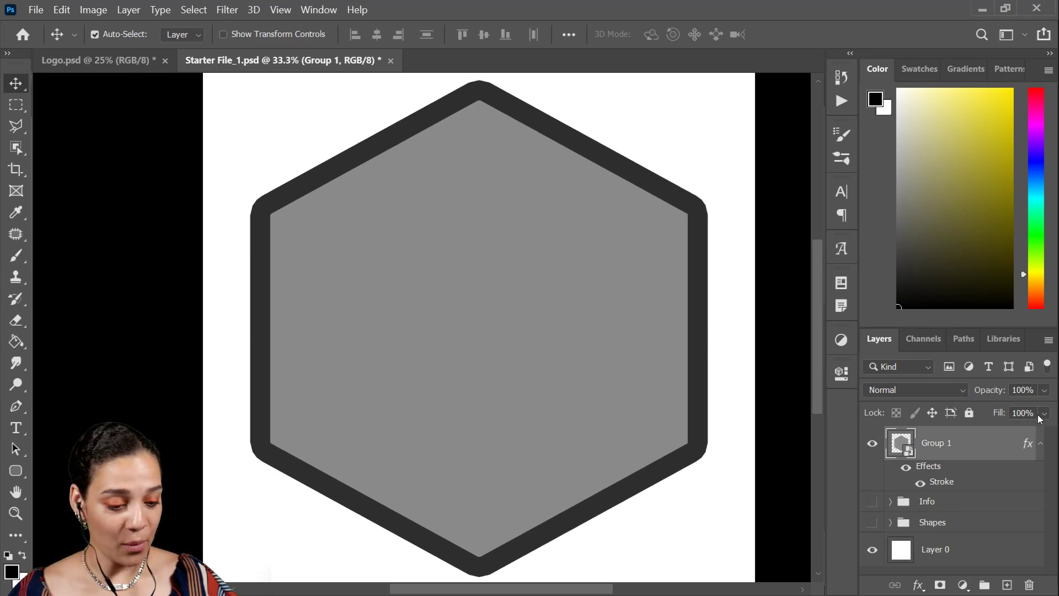
# Reopen the hexagon smart object's layer style and reduce its Stroke size to 84 px
pyautogui.doubleClick(999, 449)
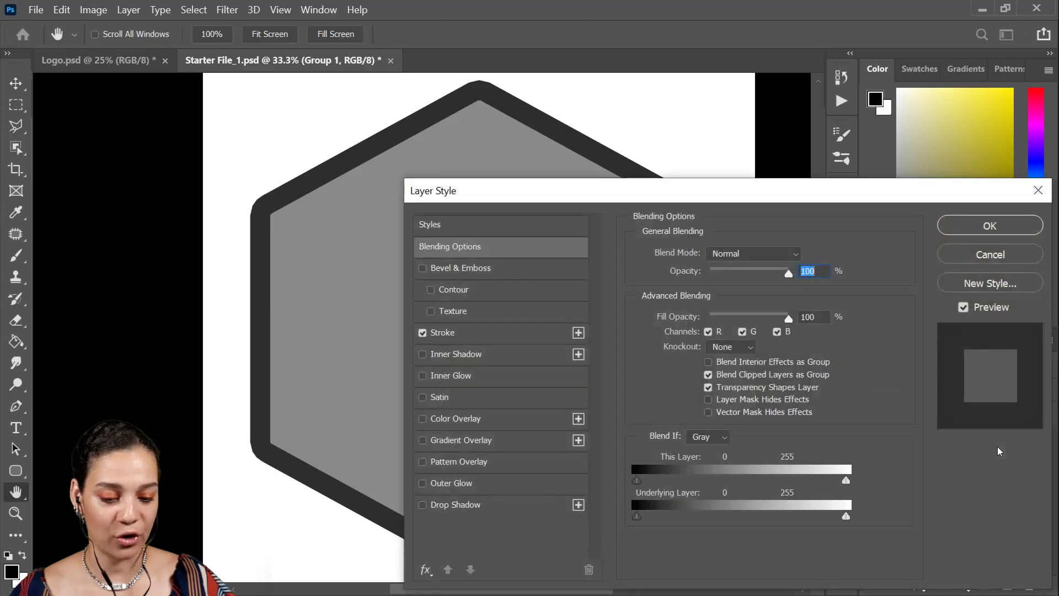
pyautogui.moveTo(735, 196)
pyautogui.mouseDown()
pyautogui.moveTo(726, 122)
pyautogui.moveTo(692, 200)
pyautogui.moveTo(710, 165)
pyautogui.moveTo(739, 159)
pyautogui.mouseUp()
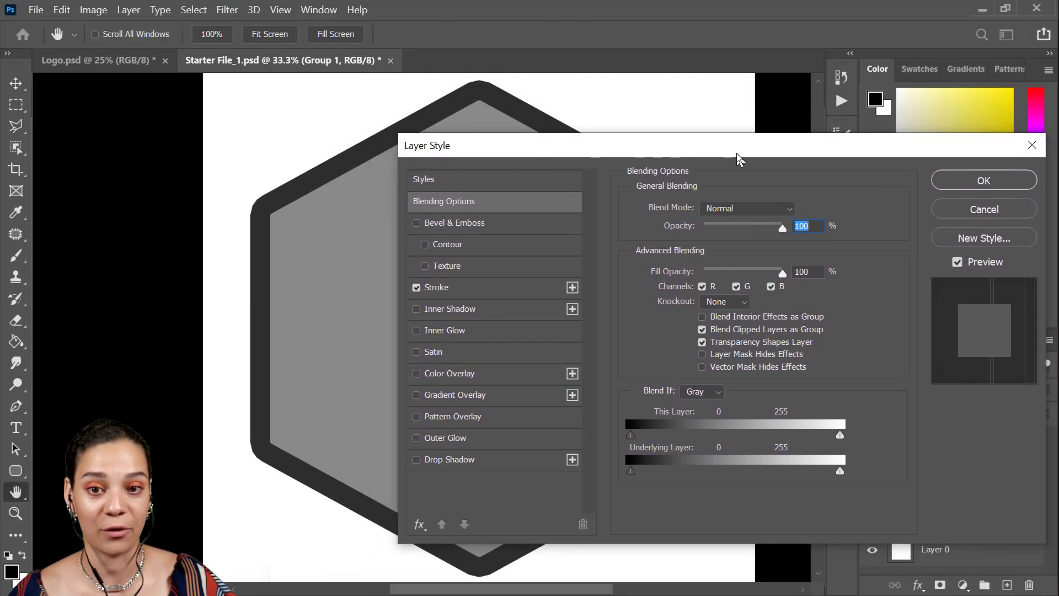
pyautogui.click(545, 292)
pyautogui.moveTo(727, 208)
pyautogui.mouseDown()
pyautogui.moveTo(697, 207)
pyautogui.moveTo(720, 211)
pyautogui.mouseUp()
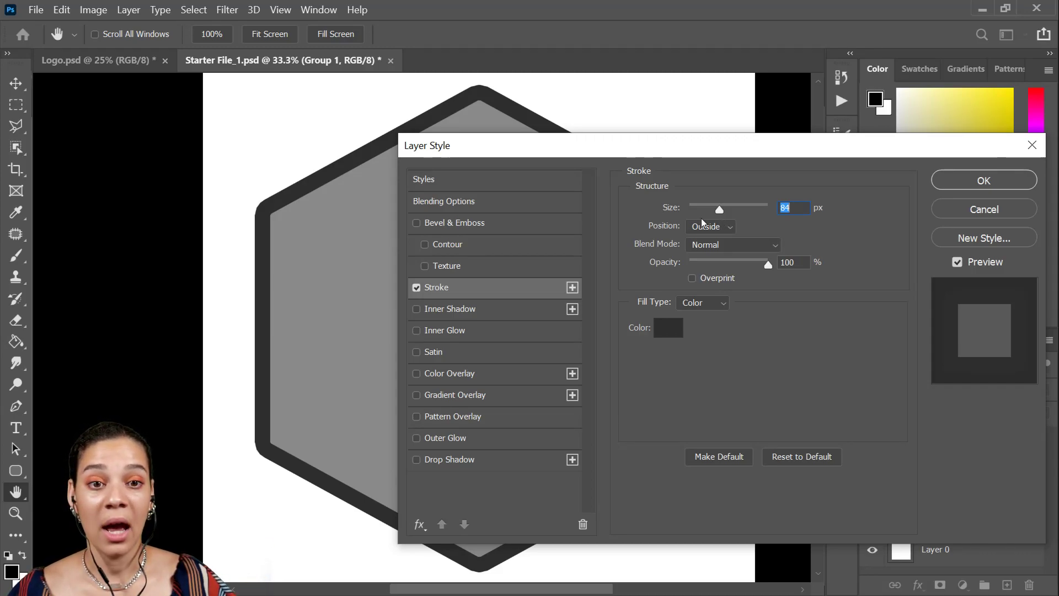
# Try the Inside and Center positions for the hexagon's stroke, and set the position back to Outside
pyautogui.click(709, 227)
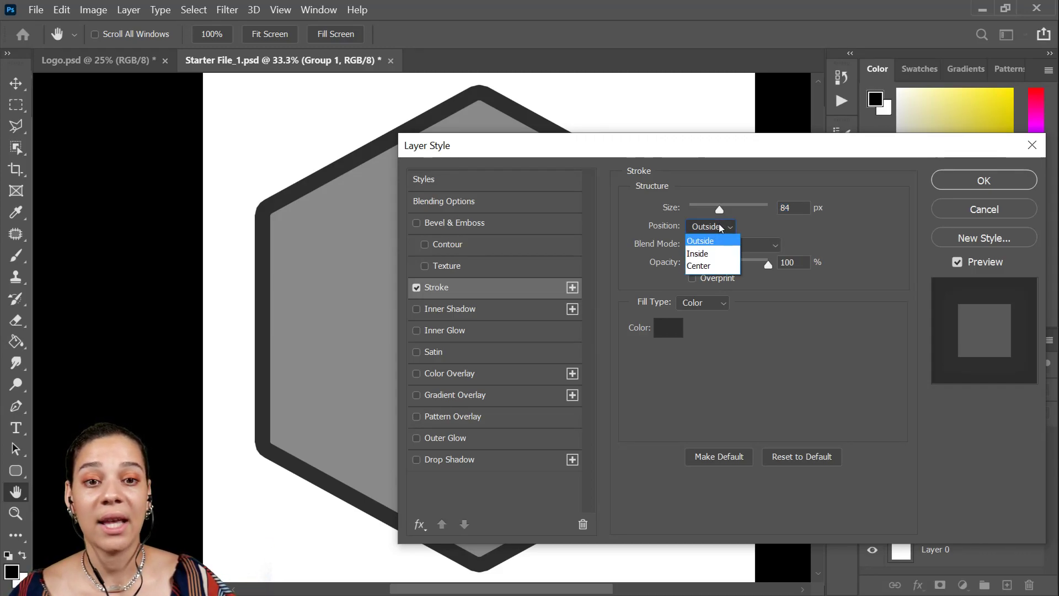
pyautogui.click(712, 254)
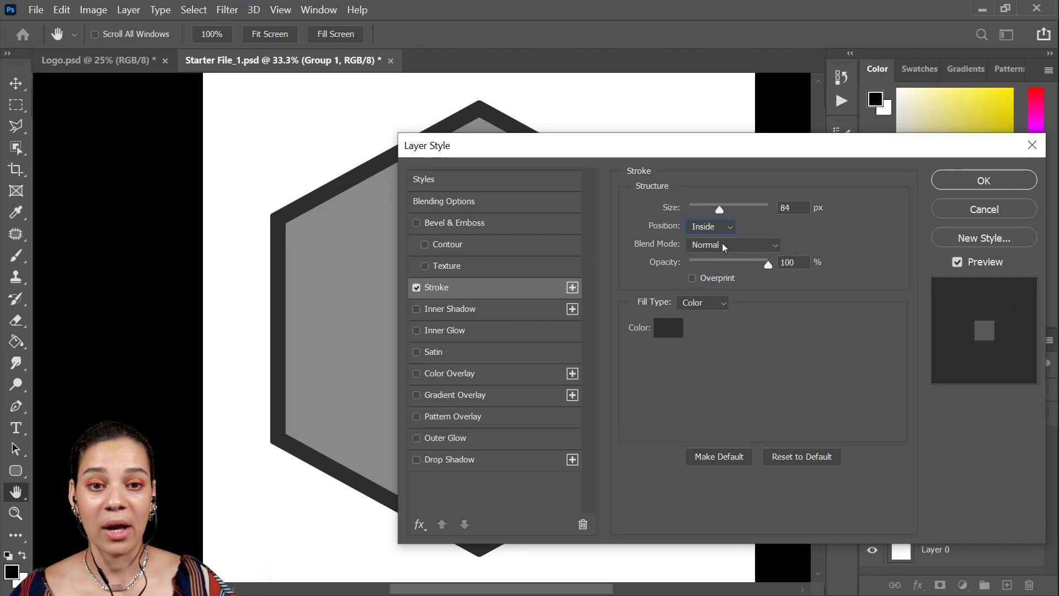
pyautogui.click(711, 226)
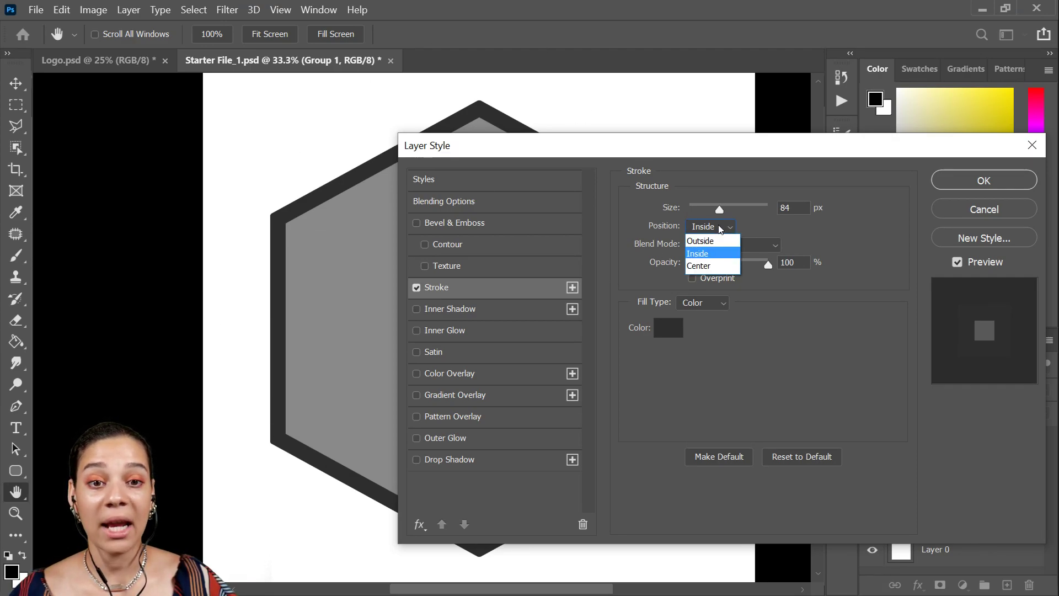
pyautogui.click(710, 269)
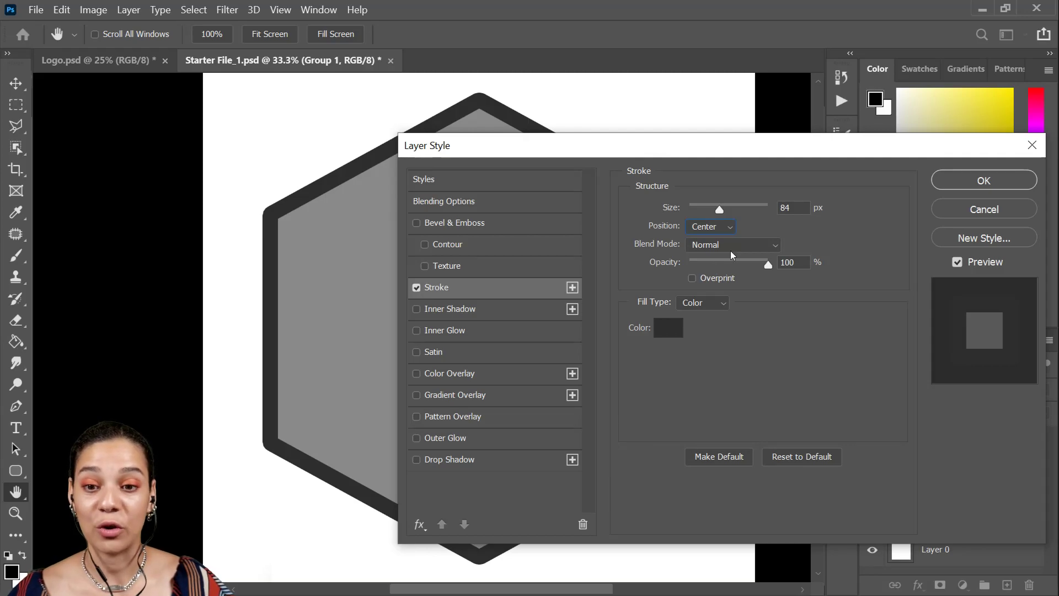
pyautogui.click(708, 228)
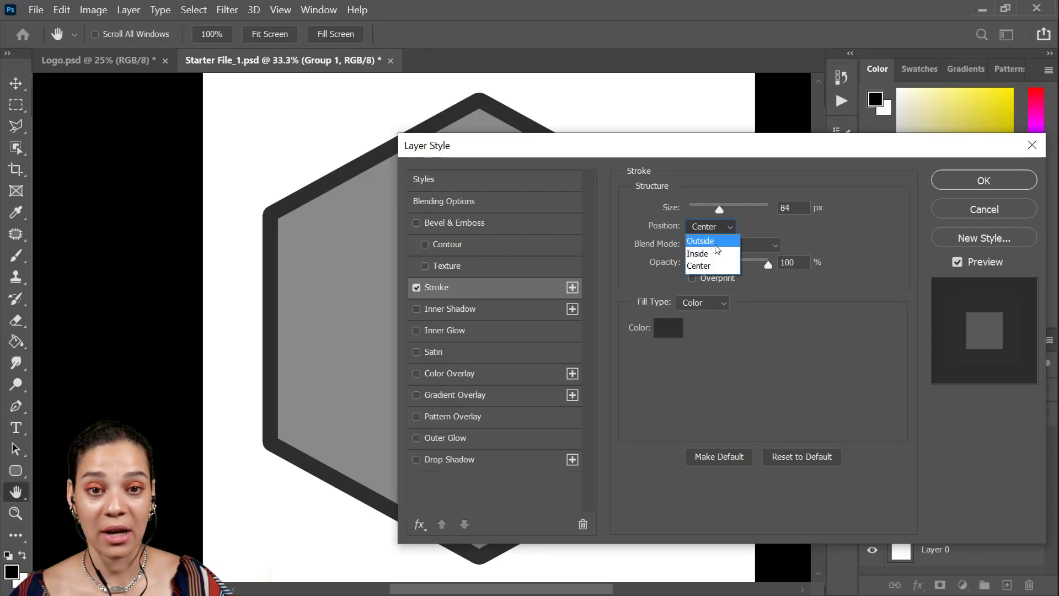
pyautogui.click(716, 244)
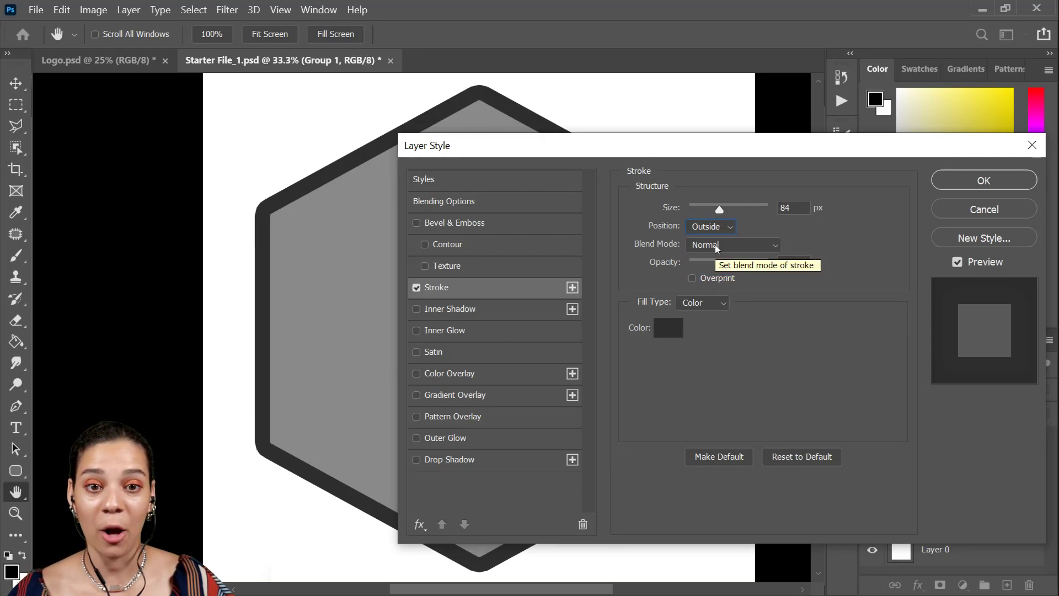
# Review the stroke's blend mode and opacity options, keep Normal and 100%, and apply the hexagon's layer style
pyautogui.click(759, 244)
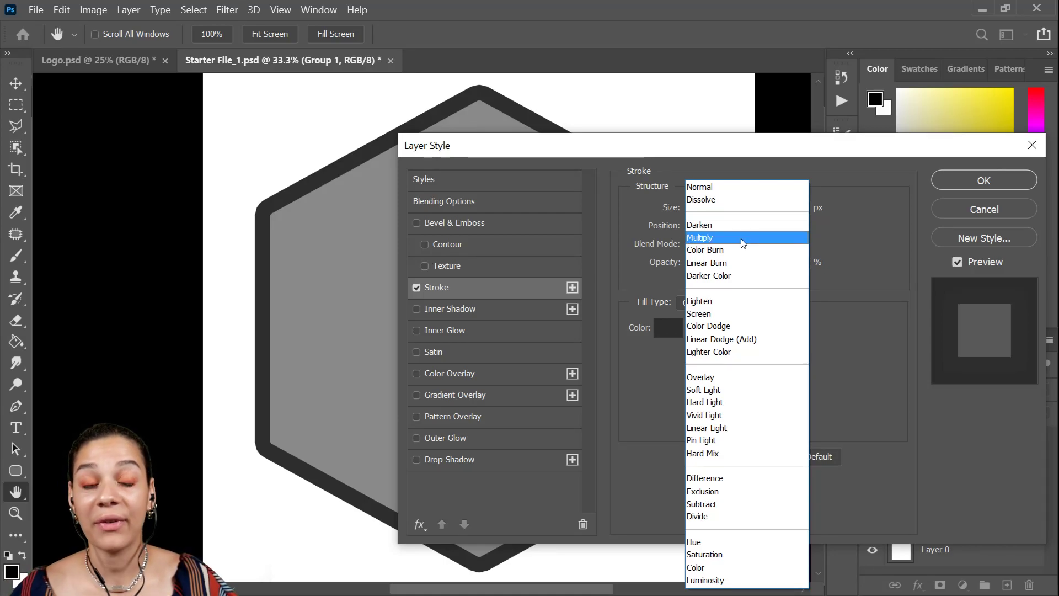
pyautogui.click(849, 233)
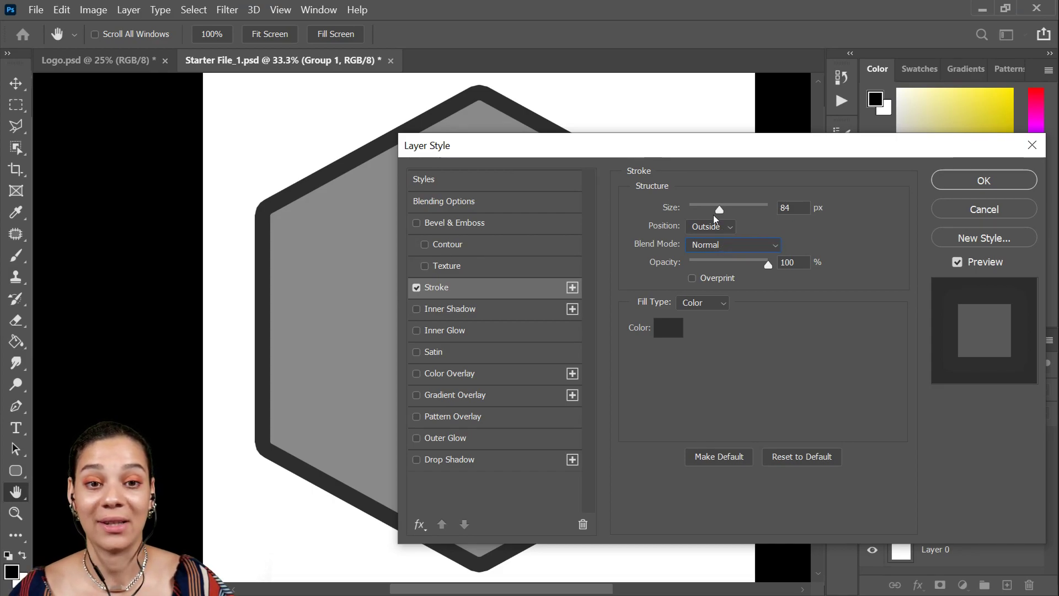
pyautogui.moveTo(765, 263)
pyautogui.mouseDown()
pyautogui.moveTo(712, 271)
pyautogui.moveTo(786, 267)
pyautogui.mouseUp()
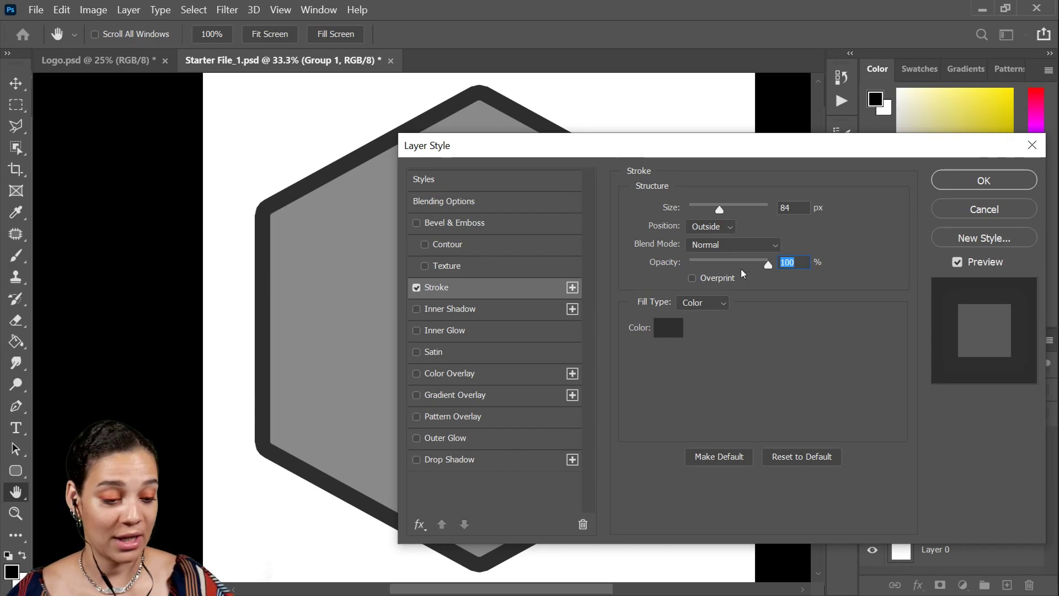
pyautogui.click(983, 181)
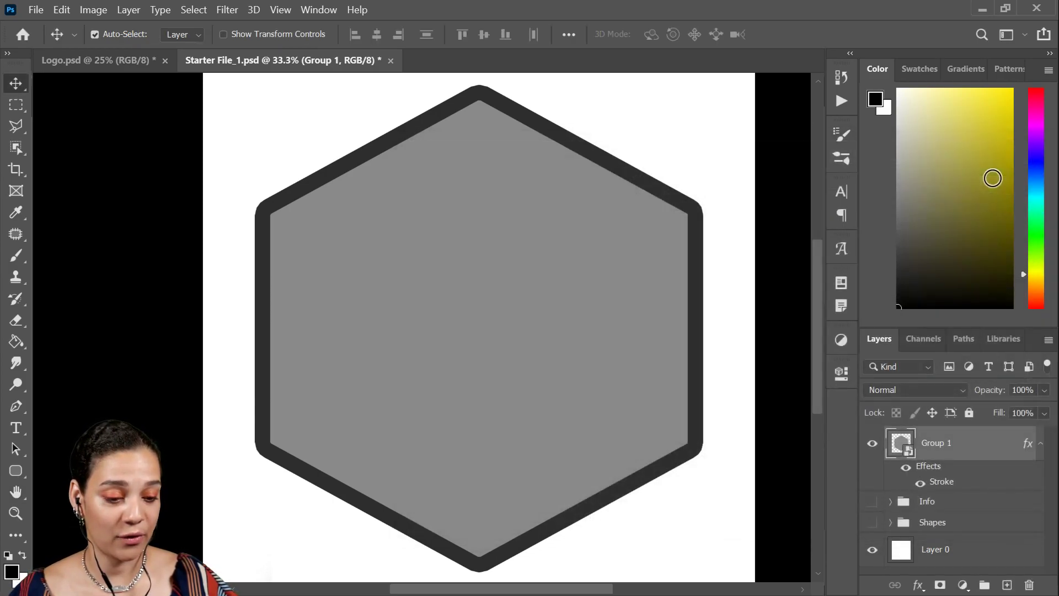
# Lower the hexagon layer's Fill to 0% while keeping its stroke, and toggle the layer's effects off and on
pyautogui.click(1047, 418)
pyautogui.moveTo(1042, 433); pyautogui.dragTo(970, 441)
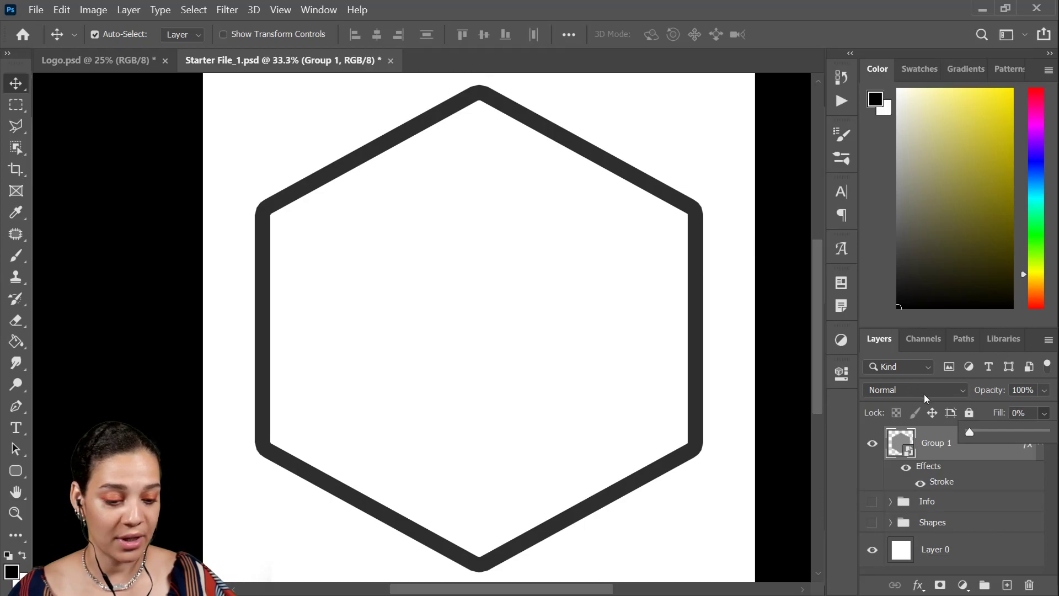
pyautogui.click(969, 463)
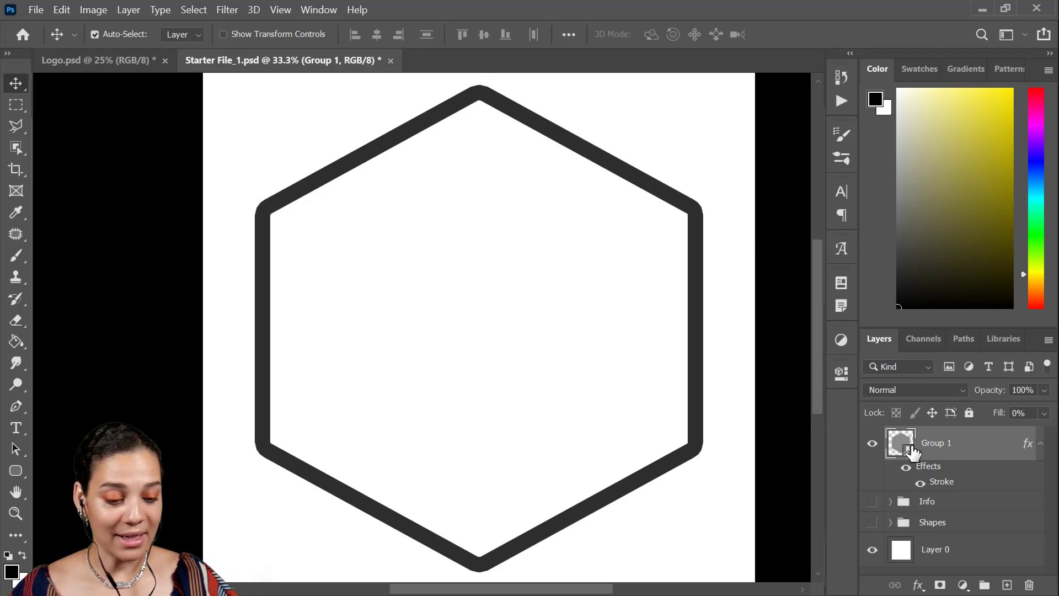
pyautogui.click(906, 467)
pyautogui.click(906, 467)
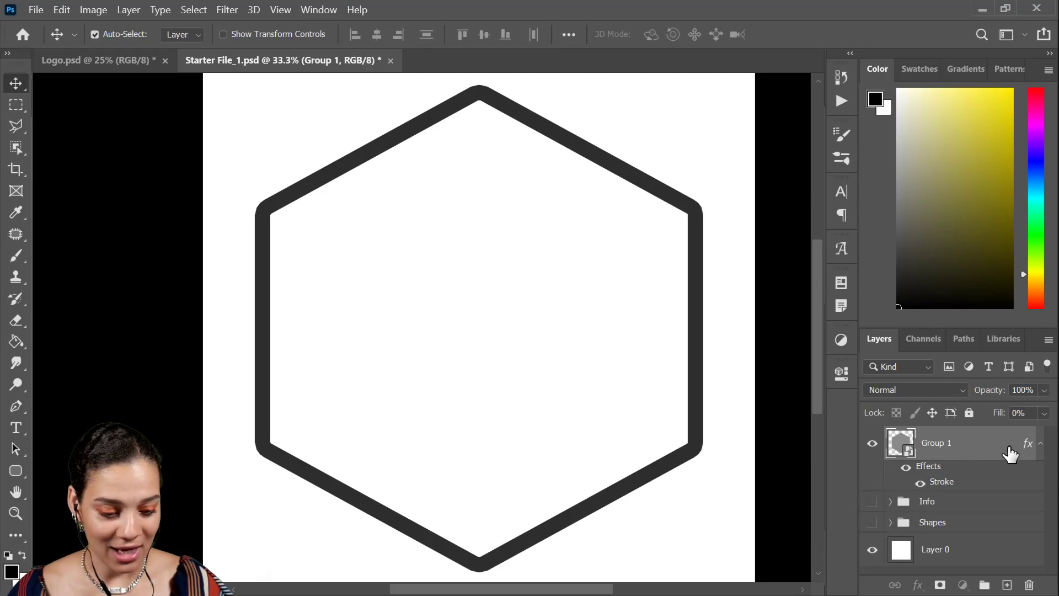
# Draw a black-filled ellipse without outline, about 1848 by 1551 px, centered inside the hexagon with the Ellipse tool
pyautogui.click(19, 469)
pyautogui.rightClick(20, 471)
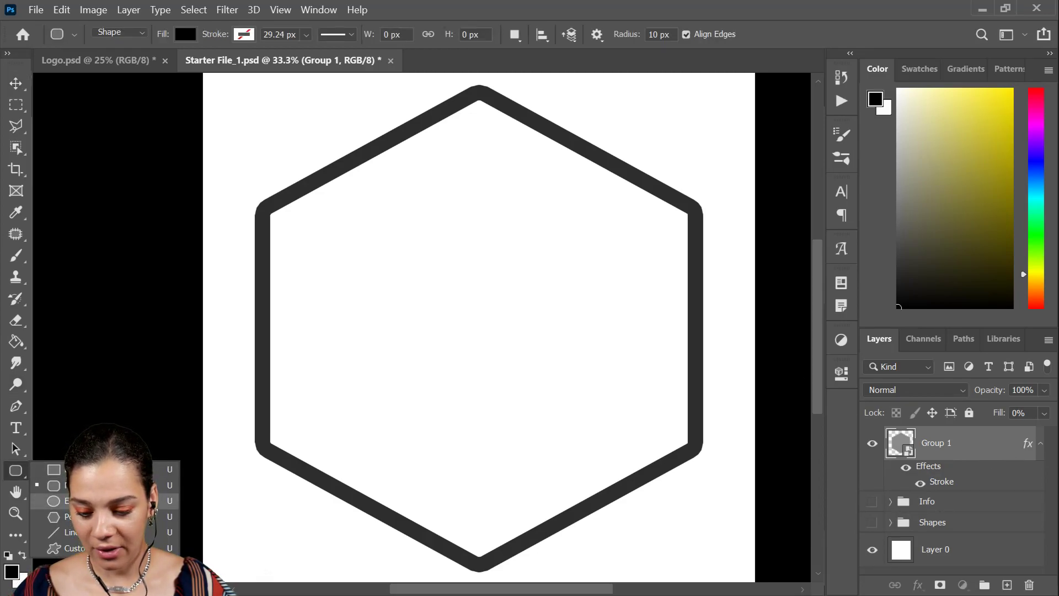
pyautogui.click(66, 500)
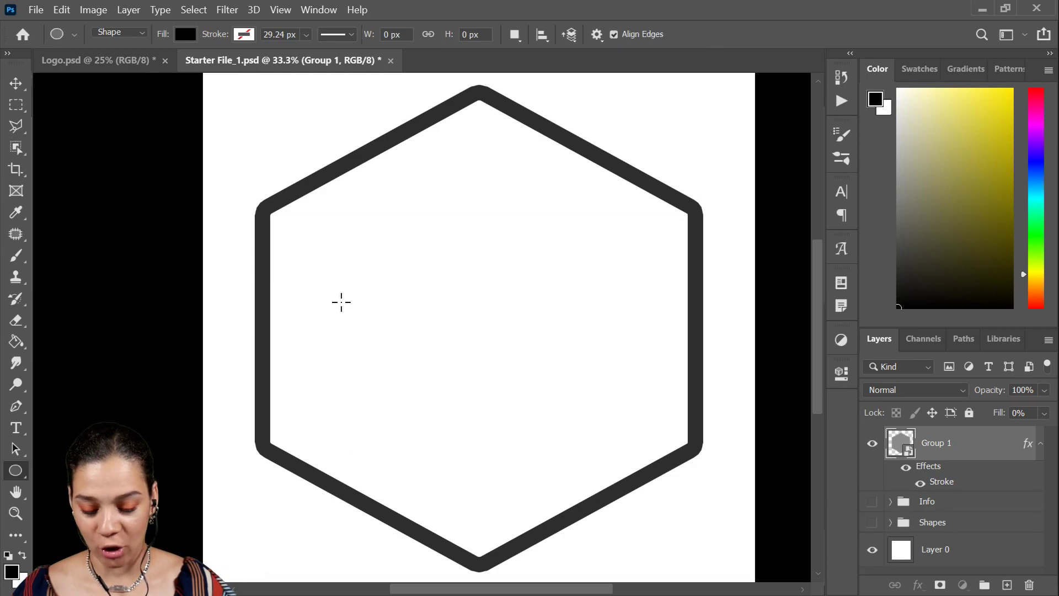
pyautogui.rightClick(23, 478)
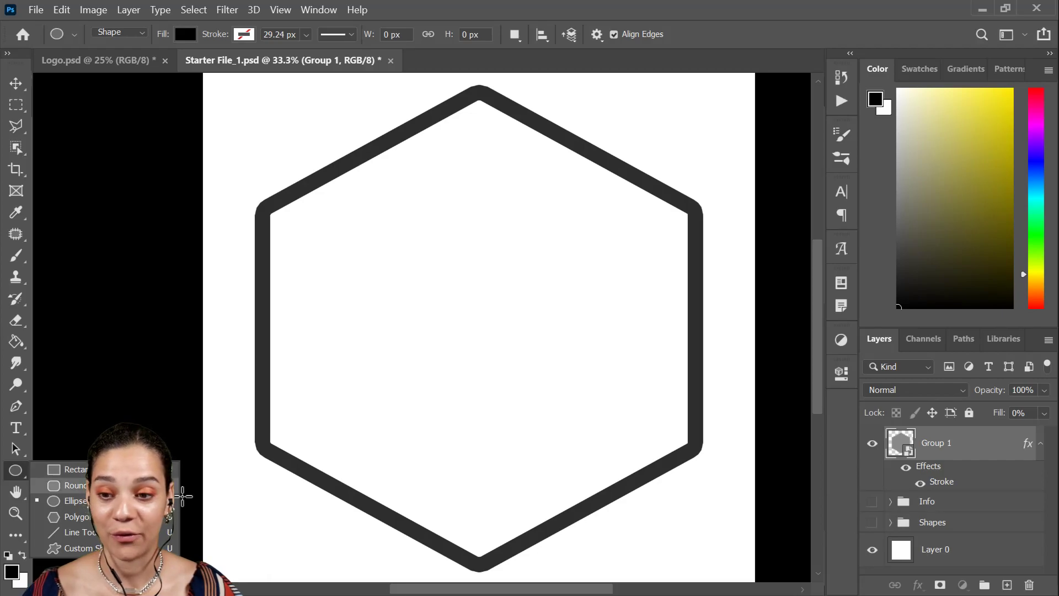
pyautogui.click(15, 471)
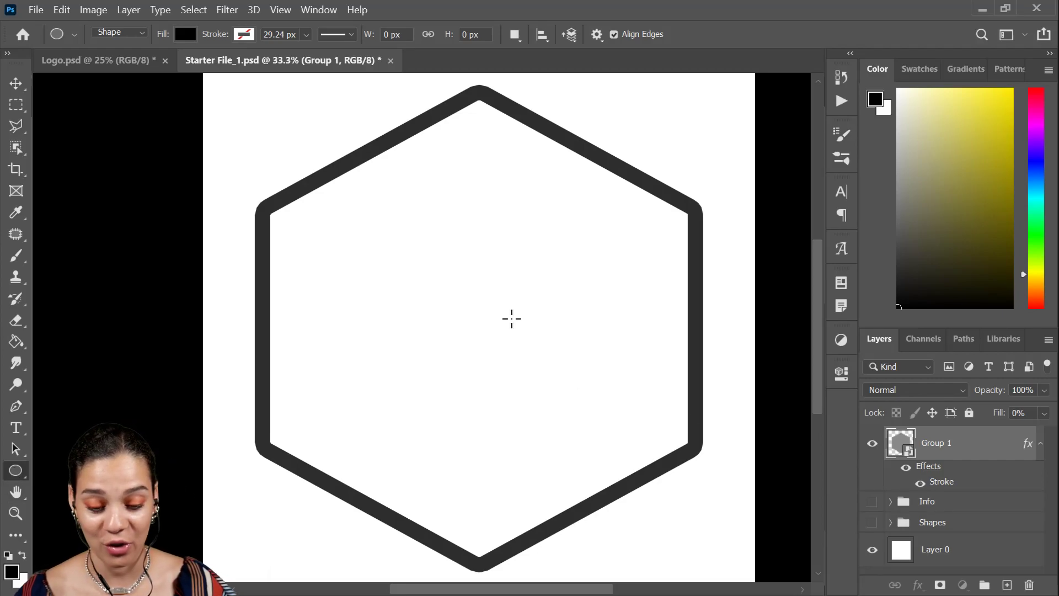
pyautogui.moveTo(343, 235); pyautogui.dragTo(649, 478)
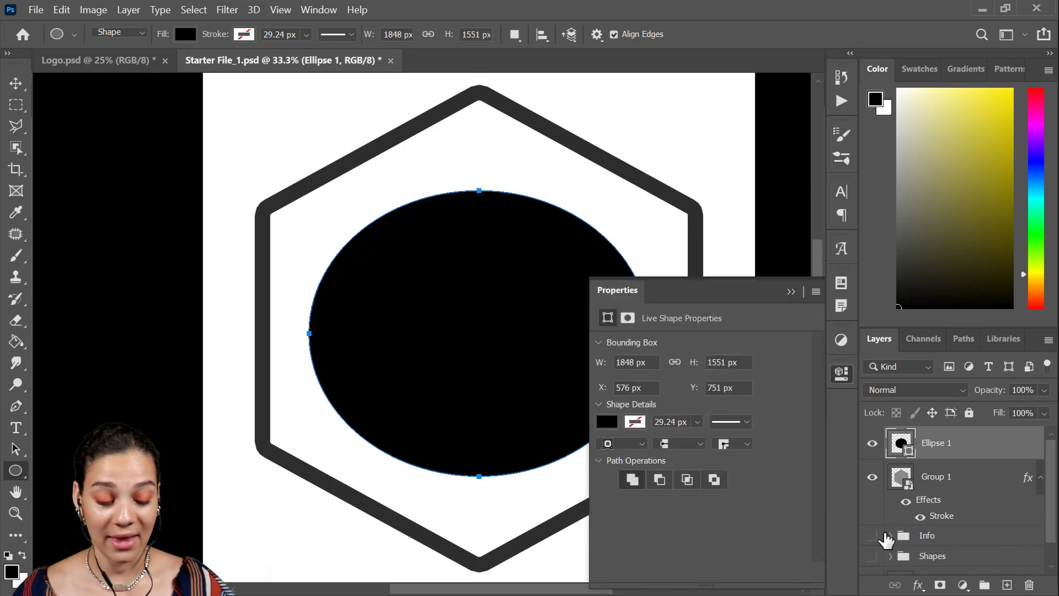
pyautogui.click(843, 379)
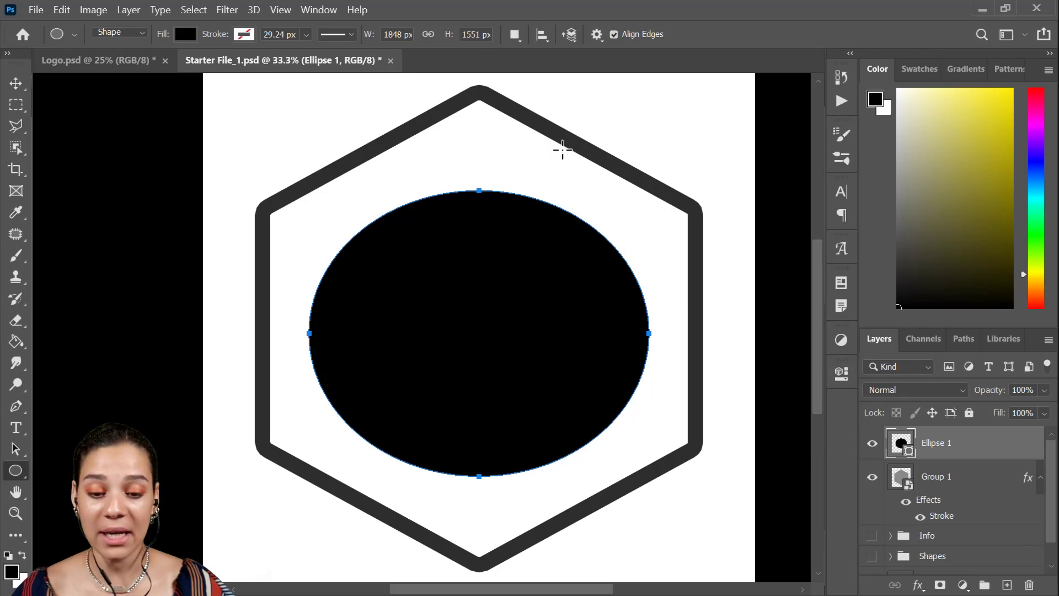
# Look through the display options to find the Smart Guides setting and check whether it is enabled
pyautogui.click(284, 12)
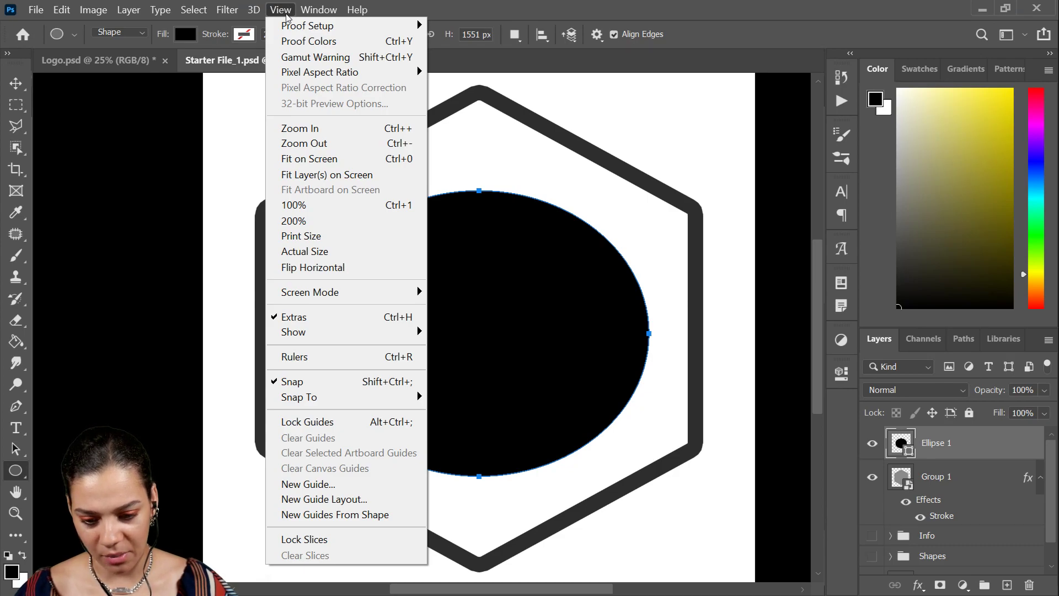
pyautogui.moveTo(319, 19)
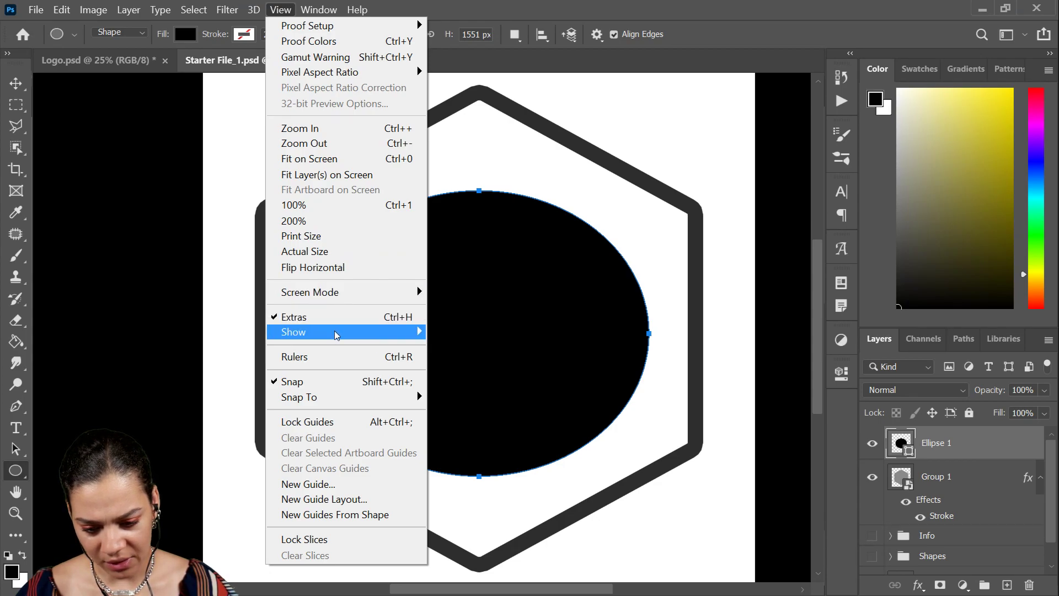
pyautogui.moveTo(346, 296)
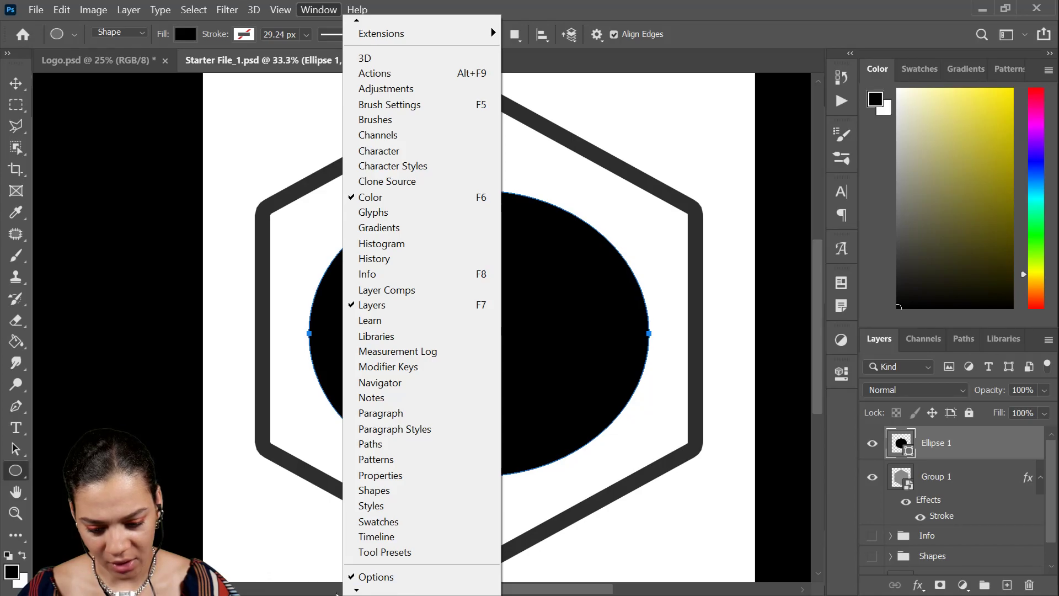
pyautogui.moveTo(362, 593)
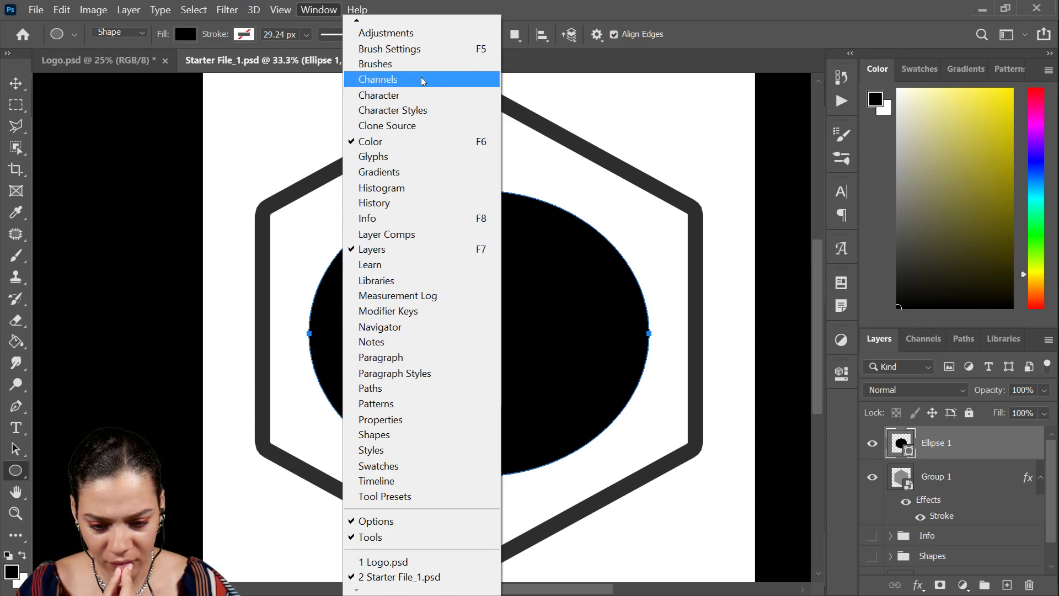
pyautogui.moveTo(358, 10)
pyautogui.click(392, 11)
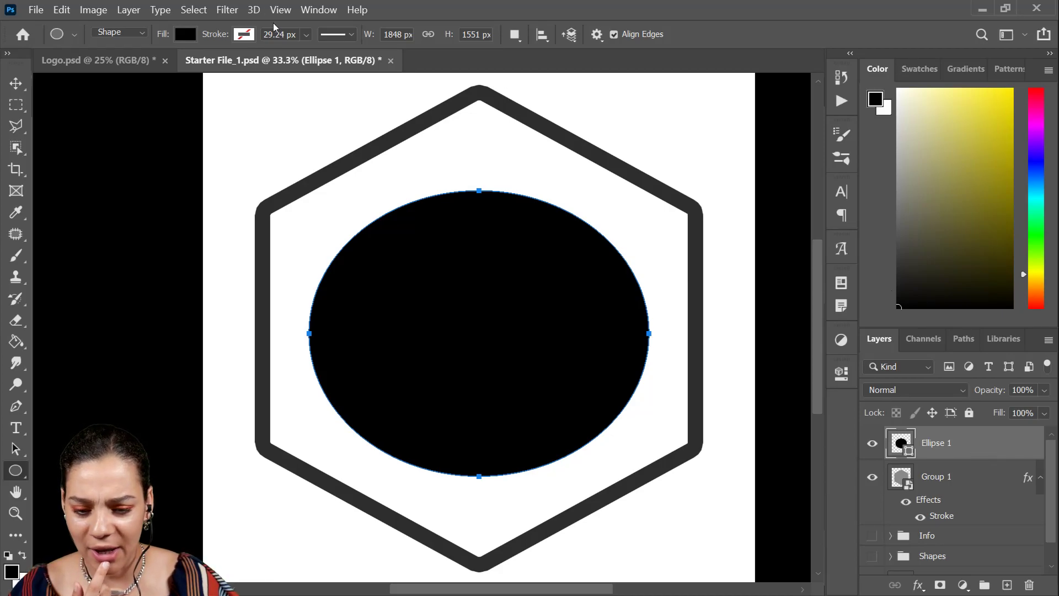
pyautogui.click(281, 10)
pyautogui.moveTo(318, 74)
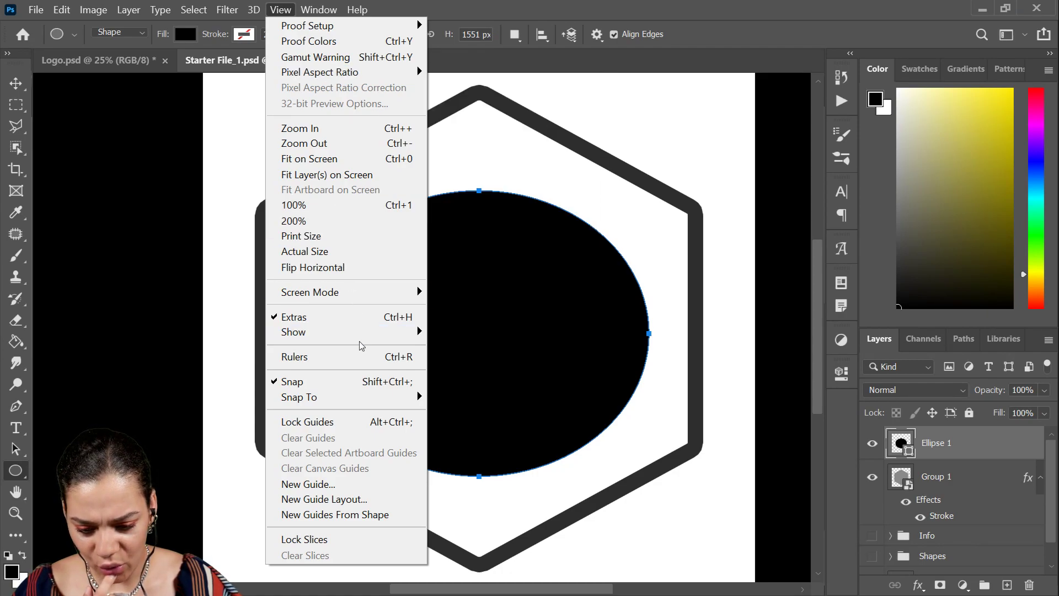
pyautogui.moveTo(373, 334)
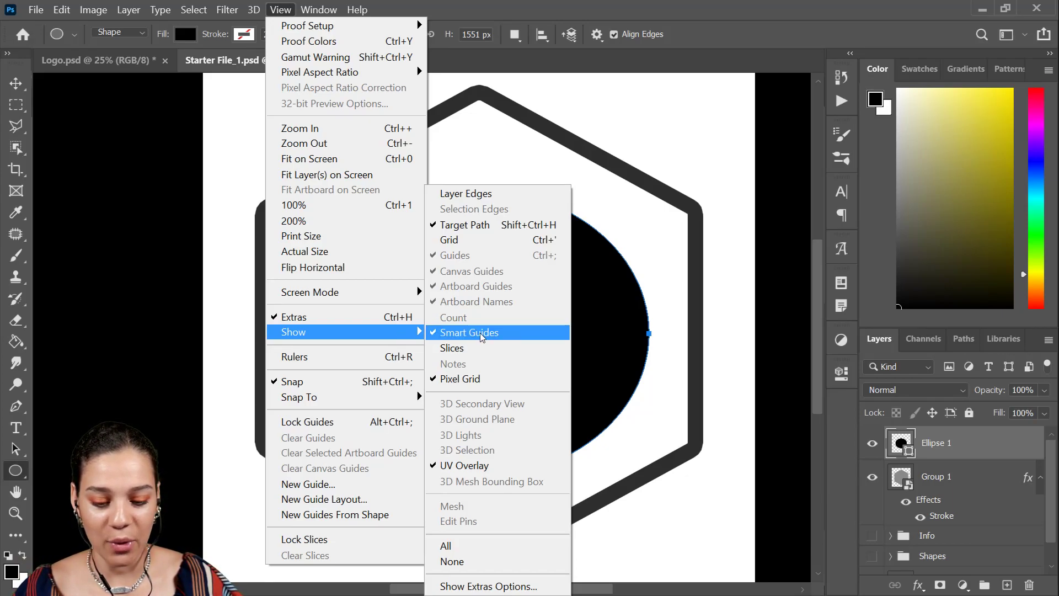
pyautogui.click(1005, 442)
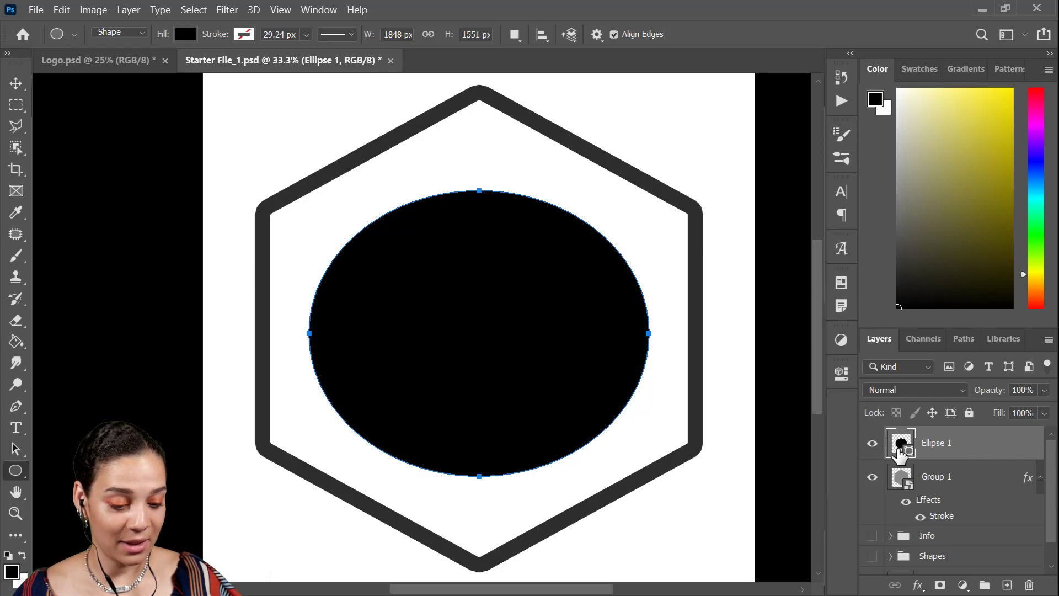
# Add a dark gray 84 px Stroke layer style, positioned outside with Normal blending and 100% opacity, to the ellipse
pyautogui.doubleClick(989, 455)
pyautogui.click(476, 294)
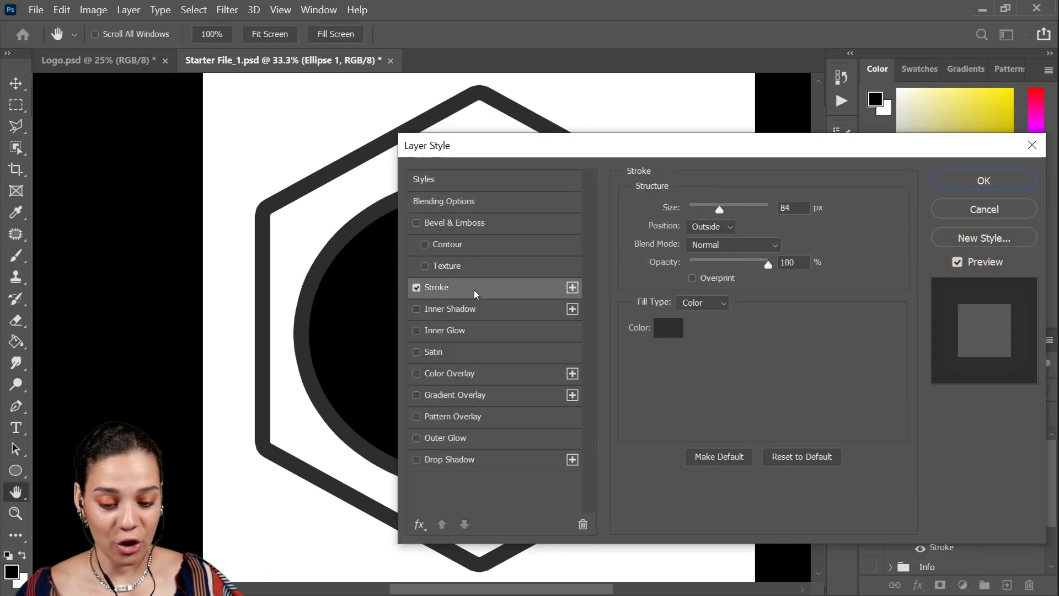
pyautogui.click(995, 183)
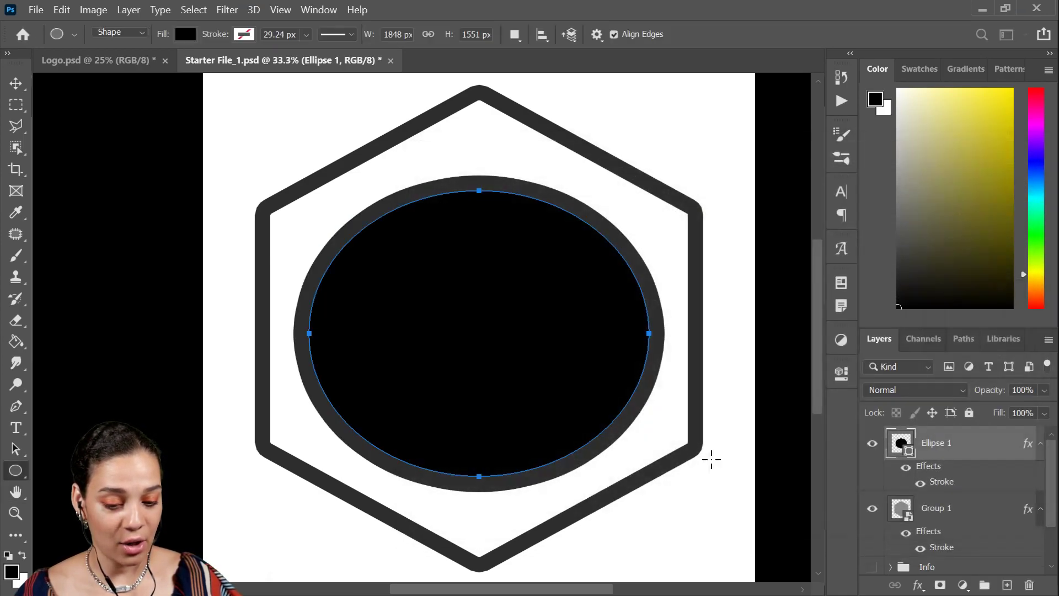
# Try lowering the ellipse layer's Fill while keeping its stroke
pyautogui.click(1045, 413)
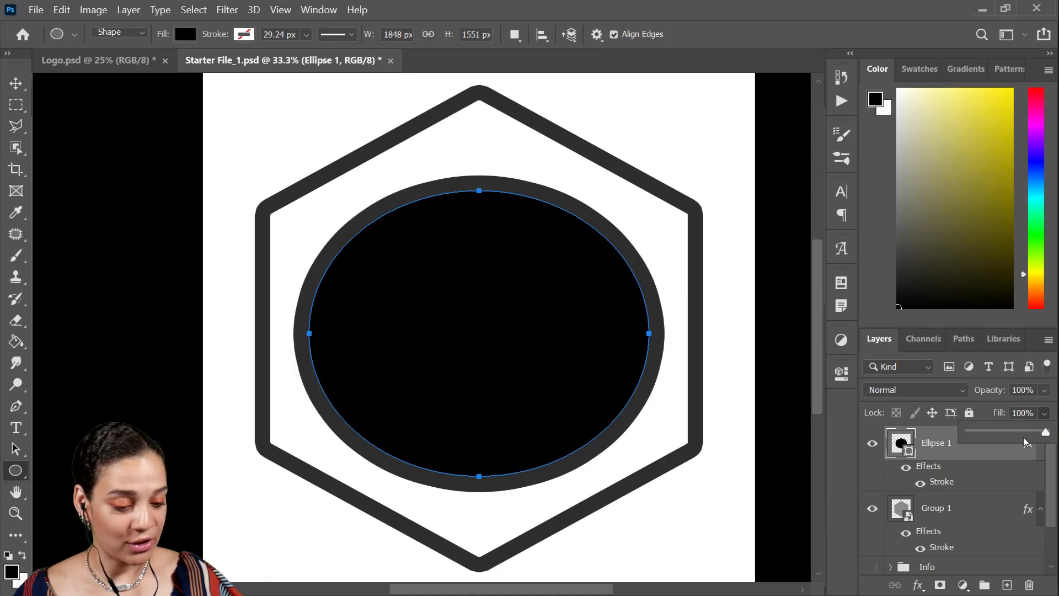
pyautogui.moveTo(1046, 436); pyautogui.dragTo(972, 438)
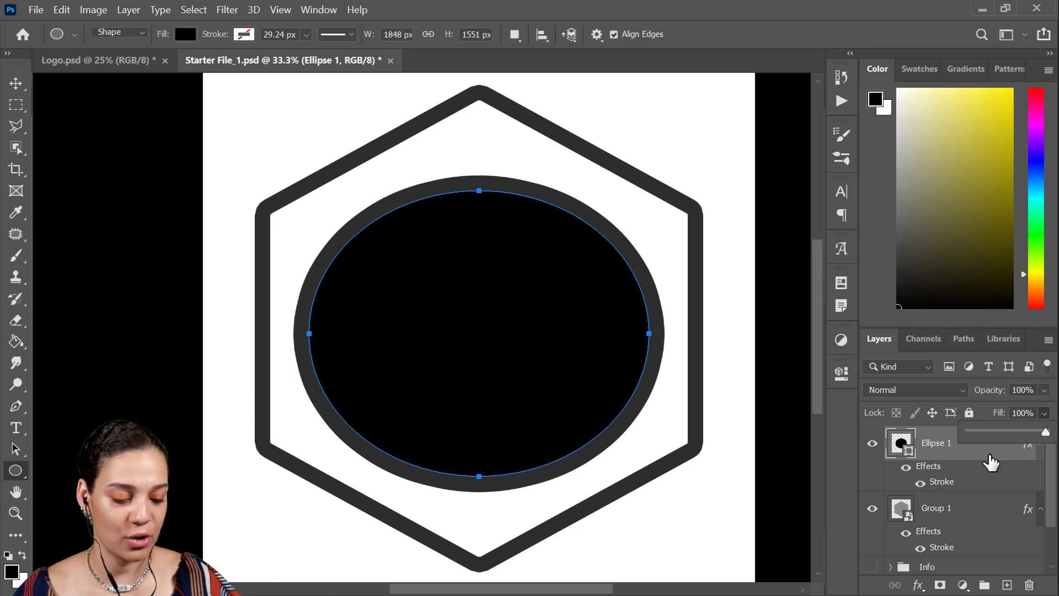
pyautogui.click(984, 456)
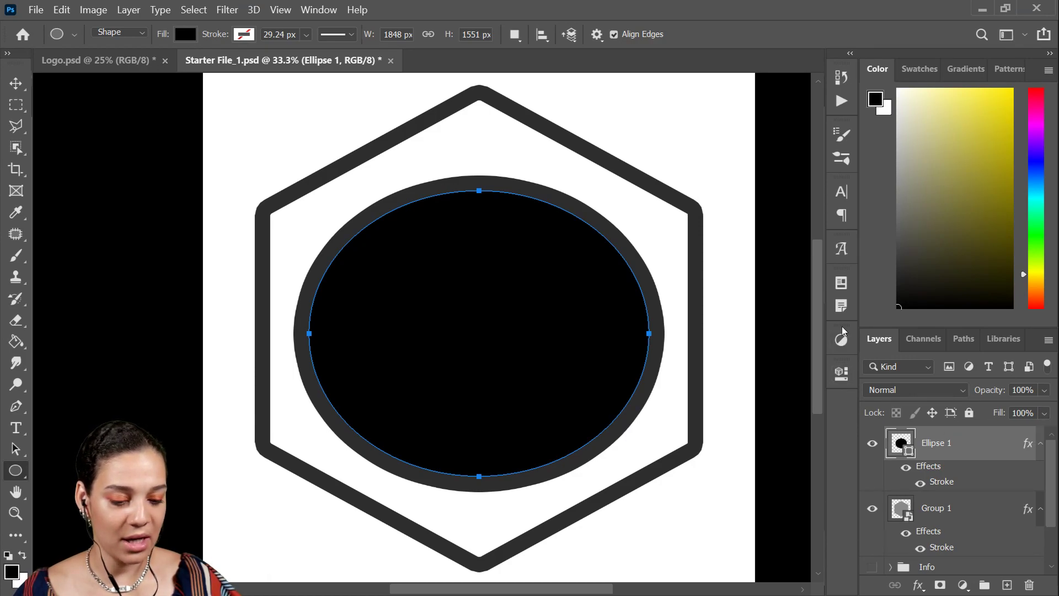
# Change the ellipse's fill color to light gray in its shape properties
pyautogui.click(842, 374)
pyautogui.click(635, 422)
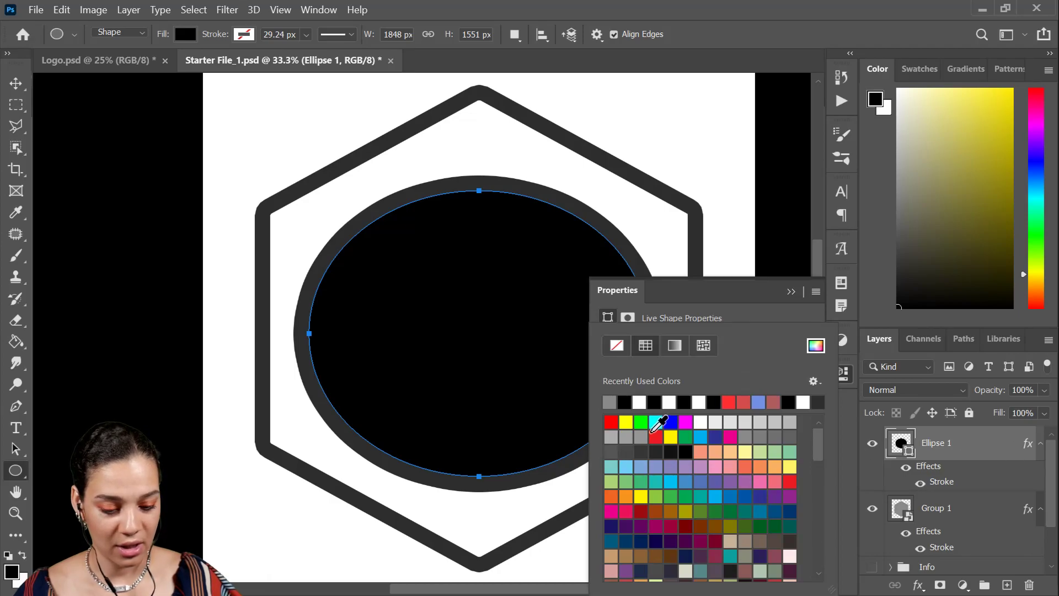
pyautogui.click(760, 422)
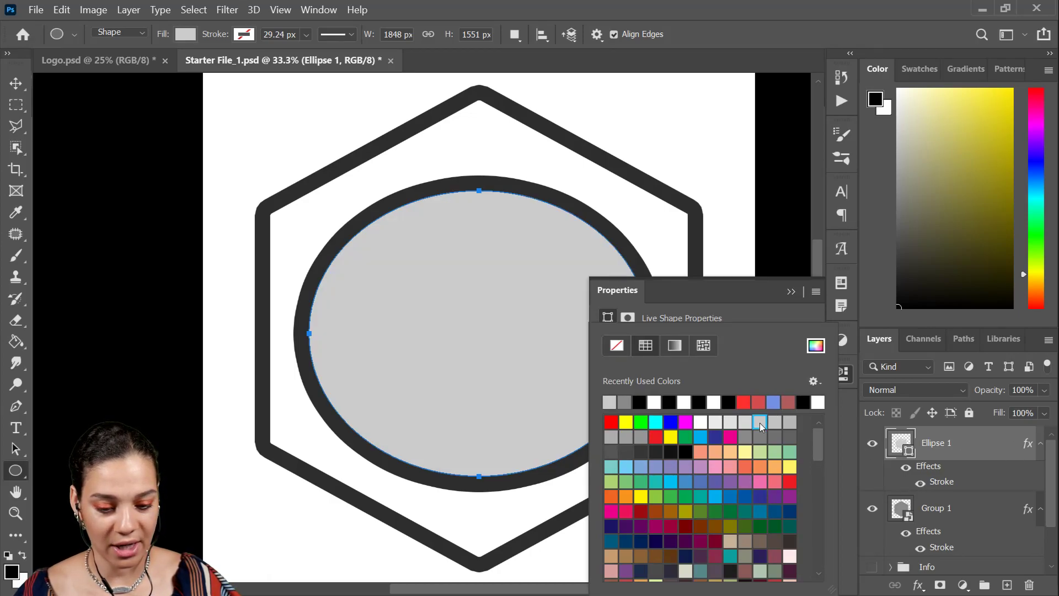
pyautogui.click(980, 455)
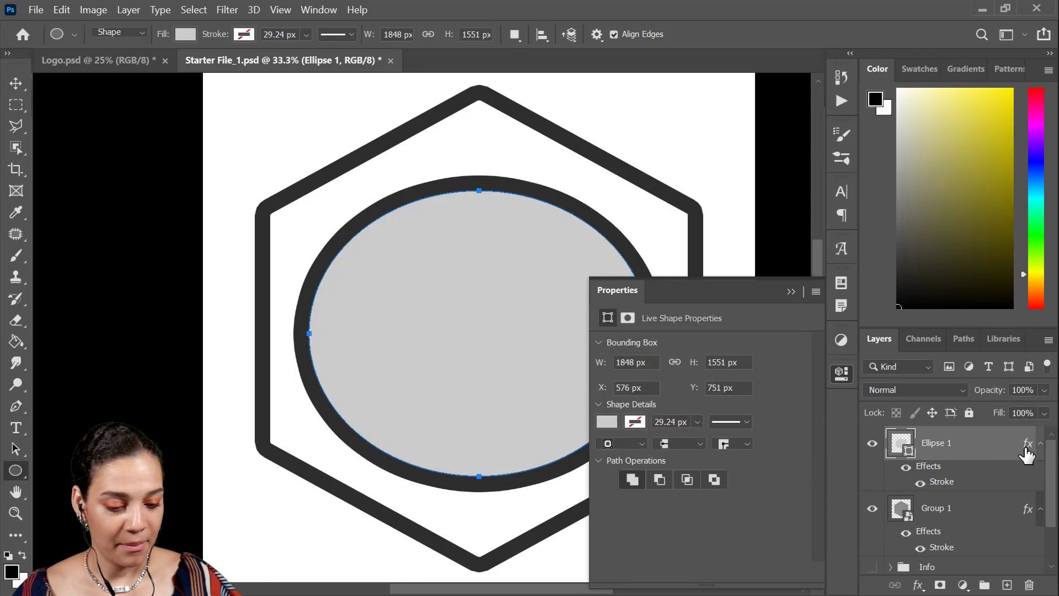
pyautogui.click(848, 379)
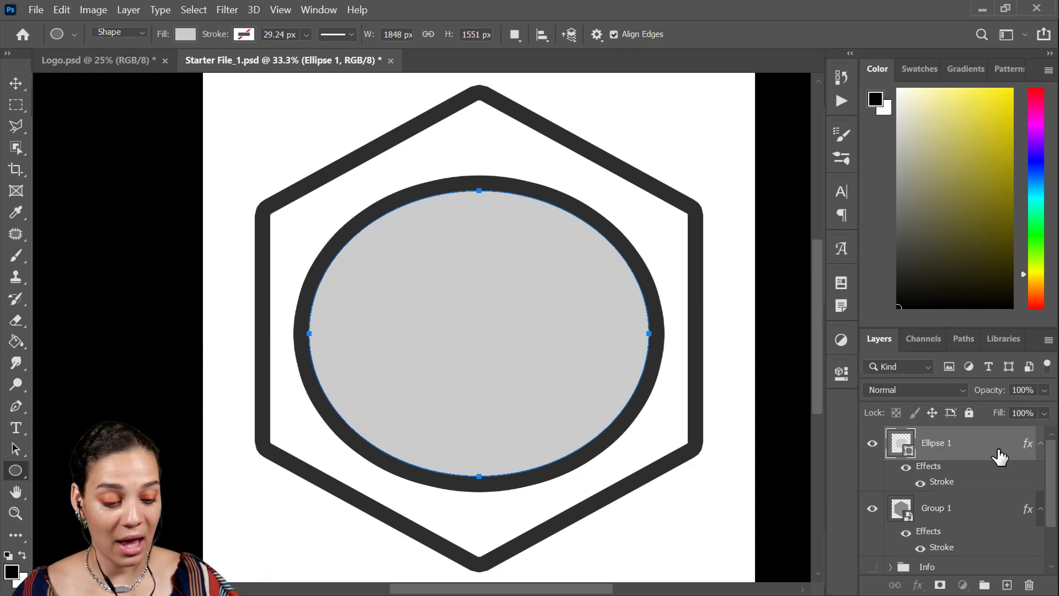
# Add a new layer above the ellipse and clip it to the ellipse with a clipping mask
pyautogui.hotkey('ctrl', 'shift', 'alt', 'n')
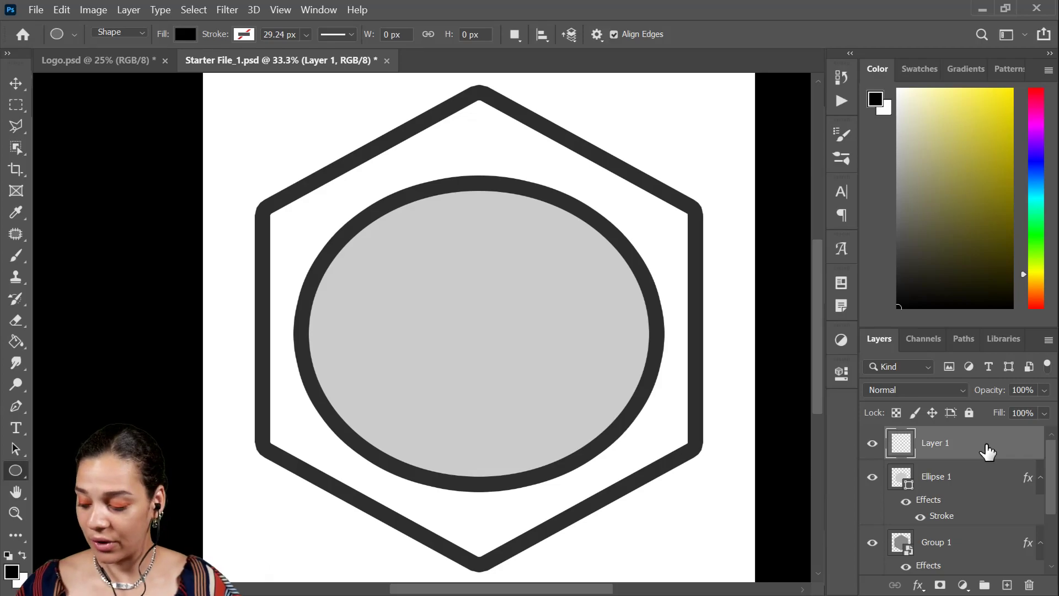
pyautogui.rightClick(987, 449)
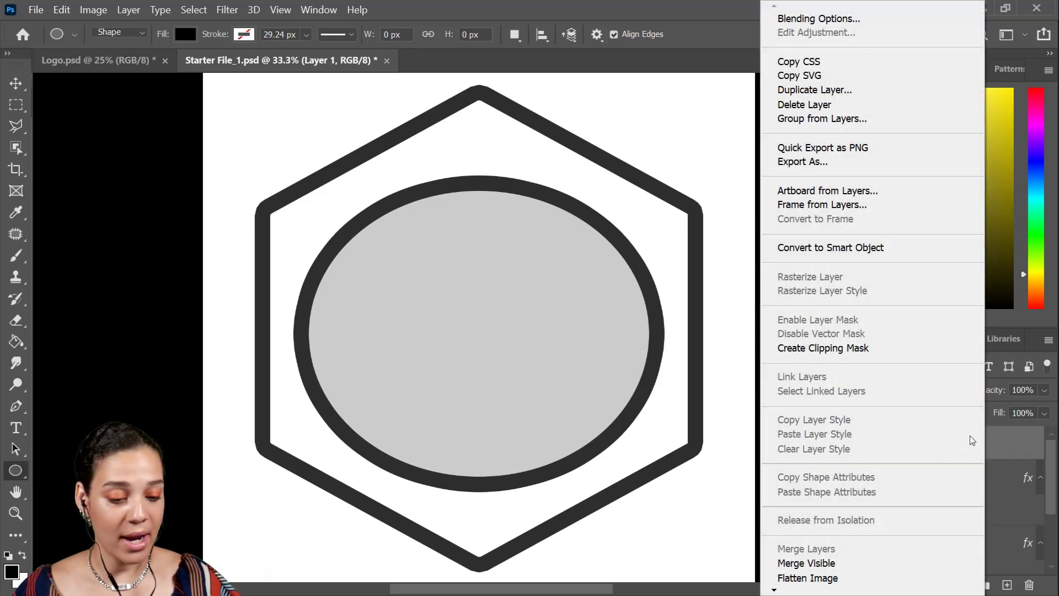
pyautogui.click(901, 347)
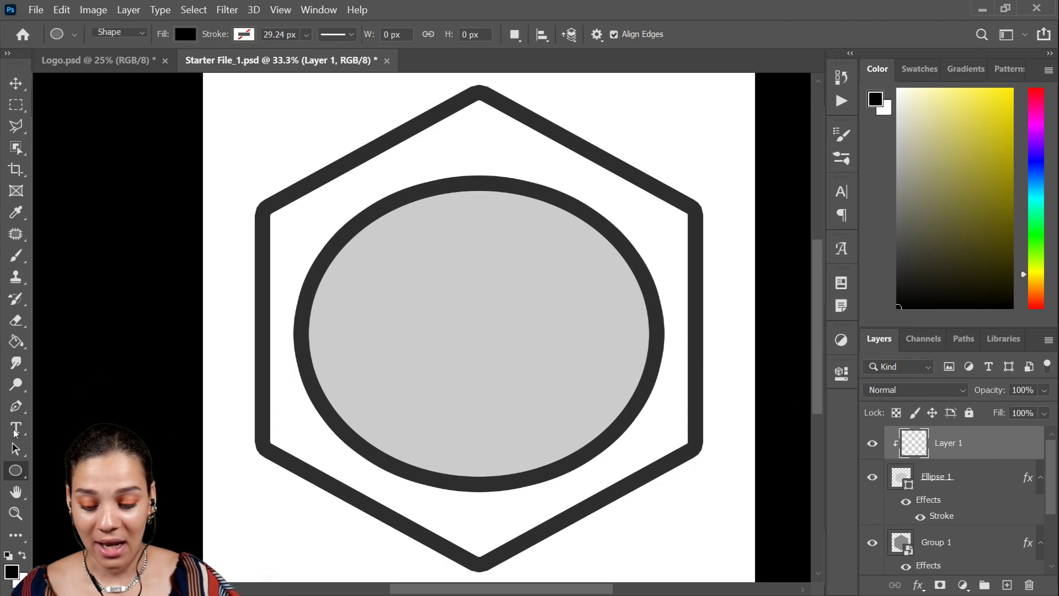
# Switch to the Brush tool and enlarge the brush to 1200 px
pyautogui.press('b')
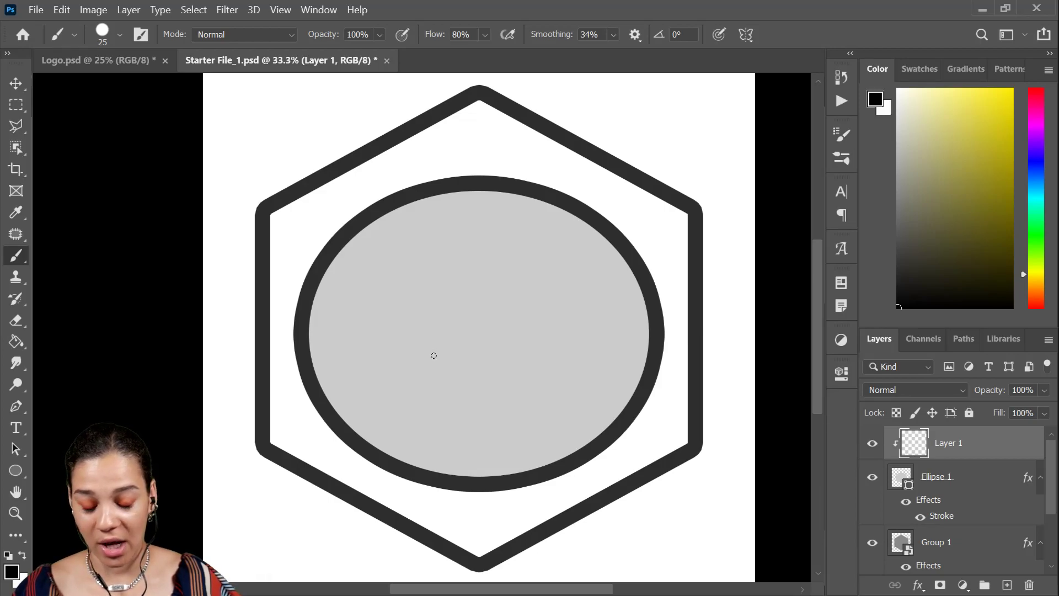
pyautogui.press(']')
pyautogui.press(']')
pyautogui.press(']')
pyautogui.press(']')
pyautogui.press(']')
pyautogui.press(']')
pyautogui.press(']')
pyautogui.press(']')
pyautogui.press(']')
pyautogui.press(']')
pyautogui.press(']')
pyautogui.press(']')
pyautogui.press(']')
pyautogui.press(']')
pyautogui.press(']')
pyautogui.press(']')
pyautogui.press(']')
pyautogui.press(']')
pyautogui.press(']')
pyautogui.press(']')
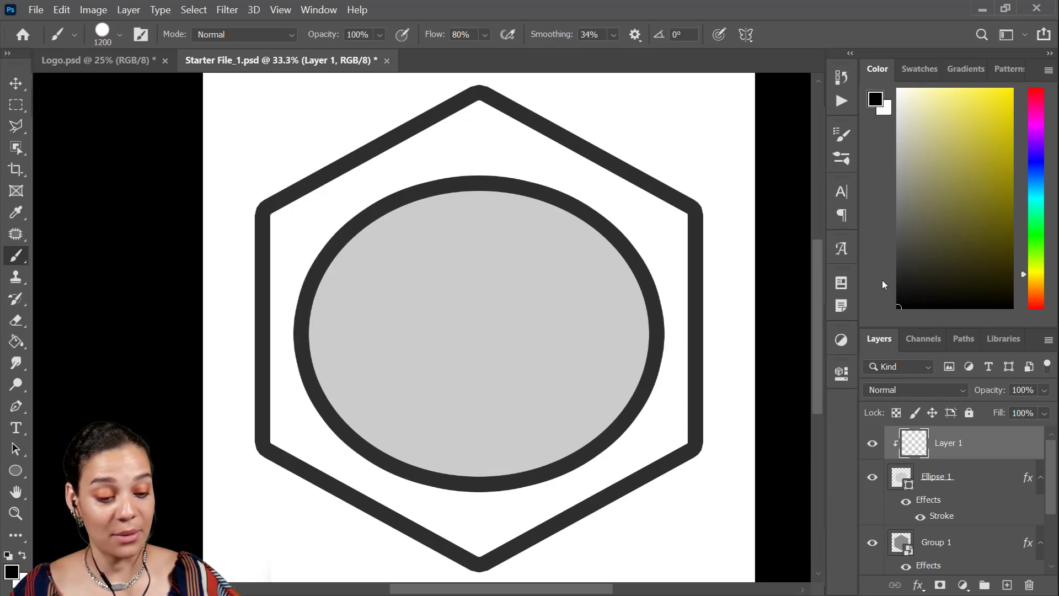
# Set the foreground color to a dark olive
pyautogui.click(974, 204)
# Try painting olive over the ellipse on the clipped layer, and undo everything back to the plain gray ellipse
pyautogui.moveTo(548, 307)
pyautogui.mouseDown()
pyautogui.moveTo(539, 425)
pyautogui.moveTo(531, 370)
pyautogui.mouseUp()
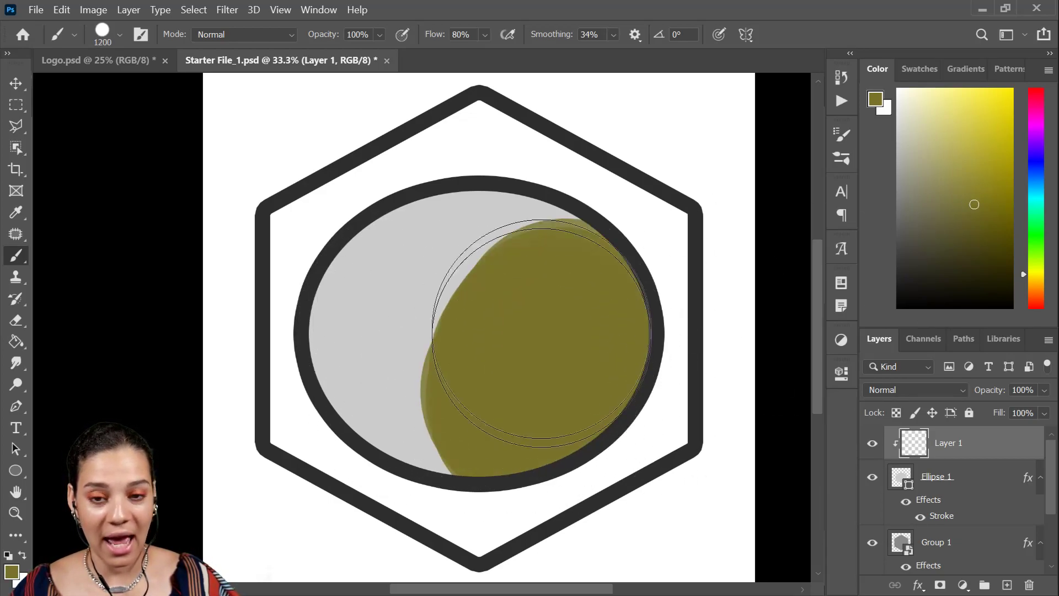
pyautogui.moveTo(575, 213)
pyautogui.mouseDown()
pyautogui.moveTo(438, 331)
pyautogui.moveTo(249, 461)
pyautogui.mouseUp()
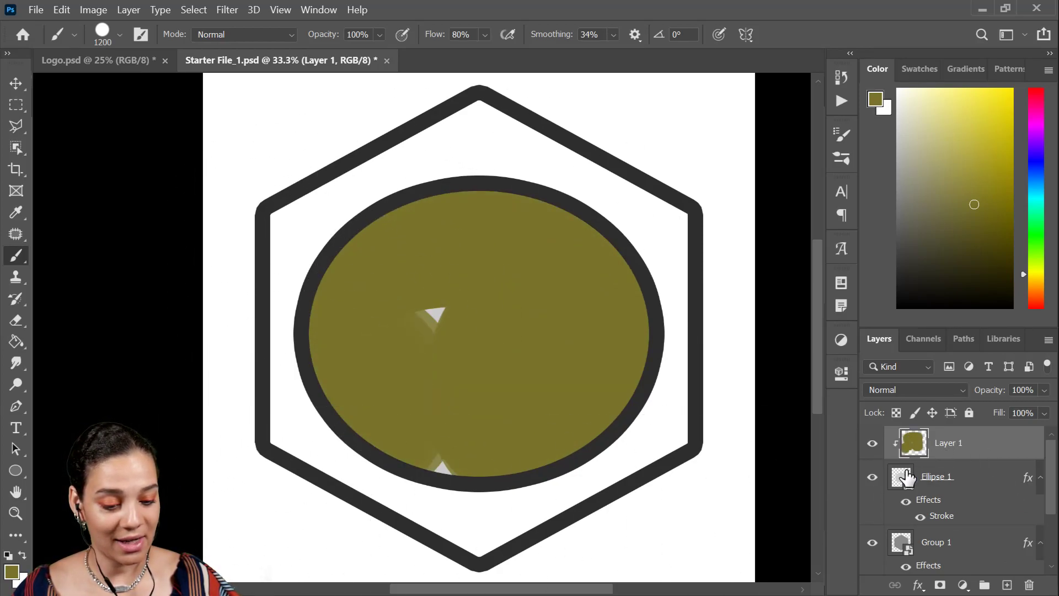
pyautogui.hotkey('ctrl', 'z')
pyautogui.hotkey('ctrl', 'z')
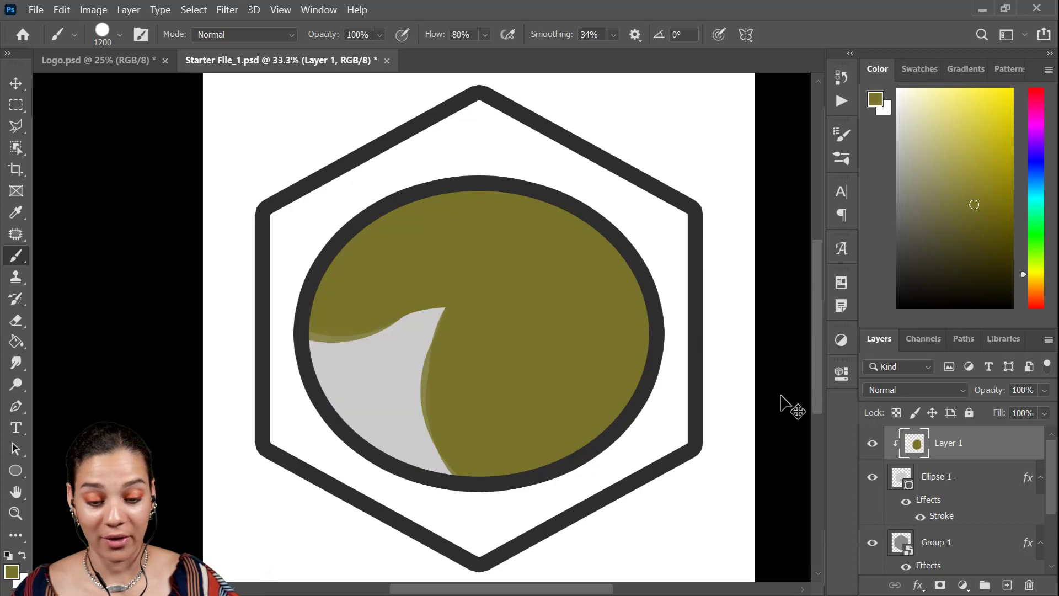
pyautogui.hotkey('ctrl', 'z')
pyautogui.hotkey('ctrl', 'z')
pyautogui.hotkey('ctrl', 'z')
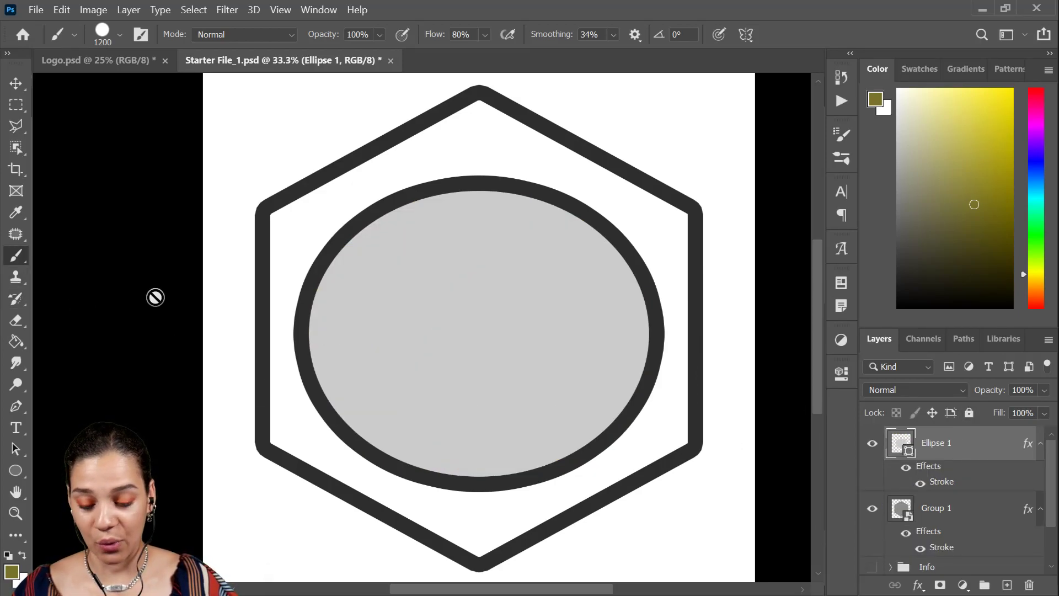
pyautogui.press('p')
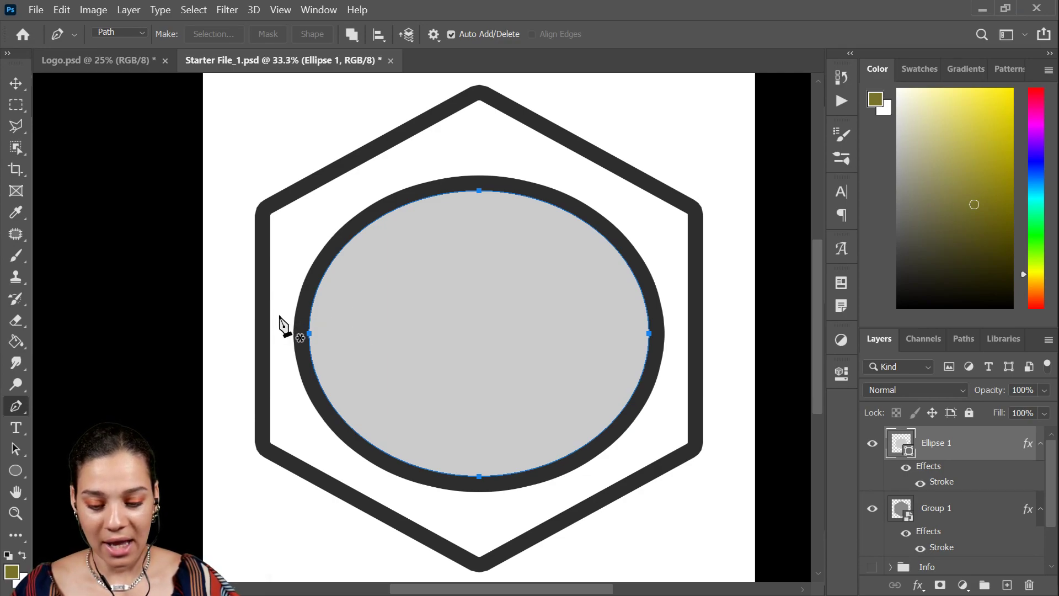
pyautogui.click(287, 286)
pyautogui.moveTo(405, 333); pyautogui.dragTo(446, 408)
pyautogui.click(493, 450)
pyautogui.hotkey('ctrl', 'z')
pyautogui.hotkey('ctrl', 'z')
pyautogui.hotkey('ctrl', 'z')
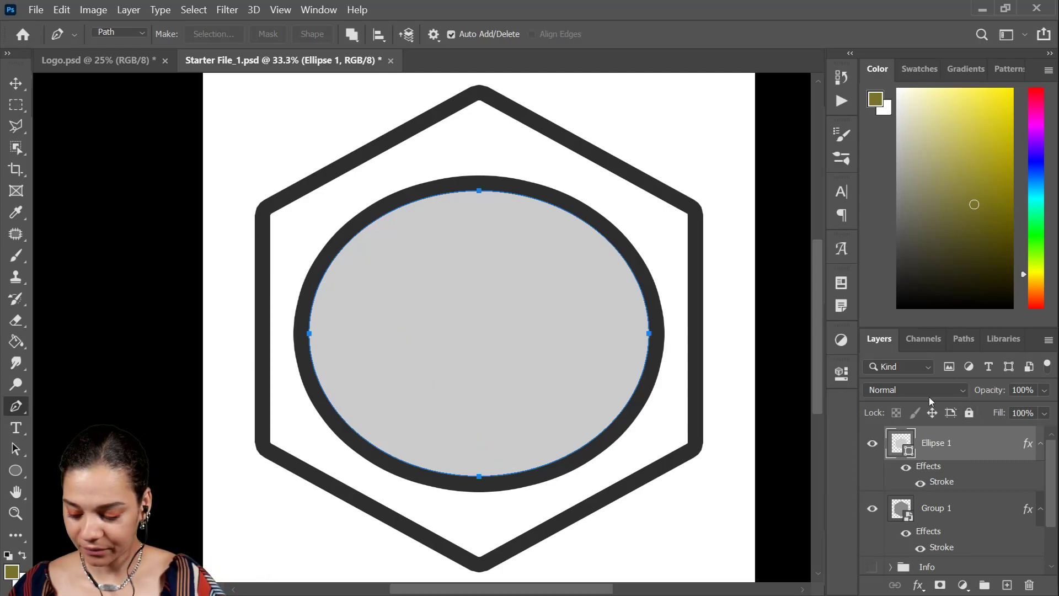
# On a new layer, draw a closed Pen tool path with a wavy upper edge across the ellipse, enclosing its lower part
pyautogui.hotkey('ctrl', 'shift', 'alt', 'n')
pyautogui.click(287, 299)
pyautogui.moveTo(443, 348); pyautogui.dragTo(499, 462)
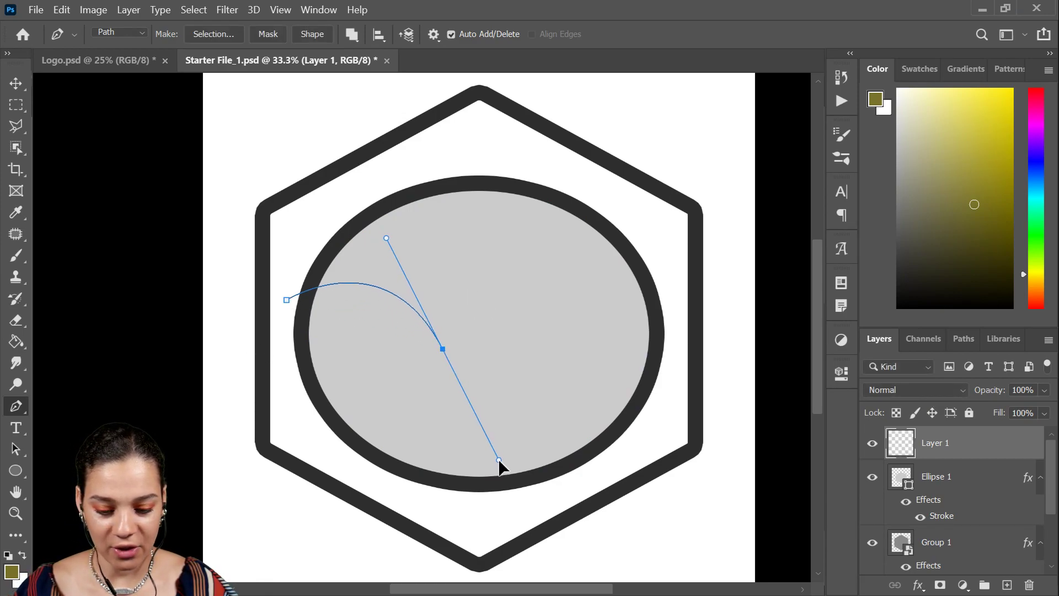
pyautogui.click(559, 422)
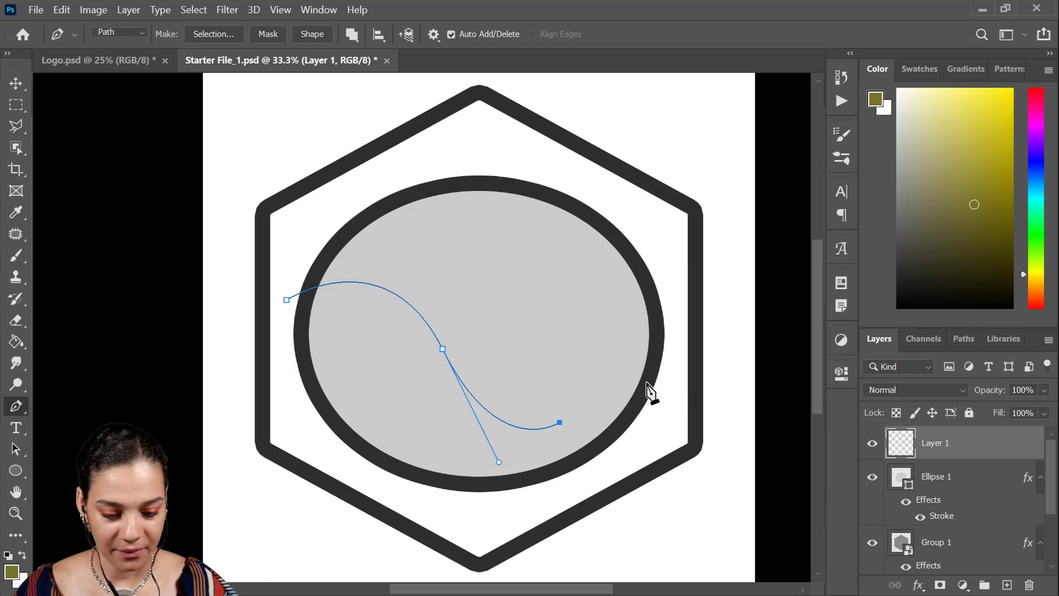
pyautogui.moveTo(589, 352); pyautogui.dragTo(579, 304)
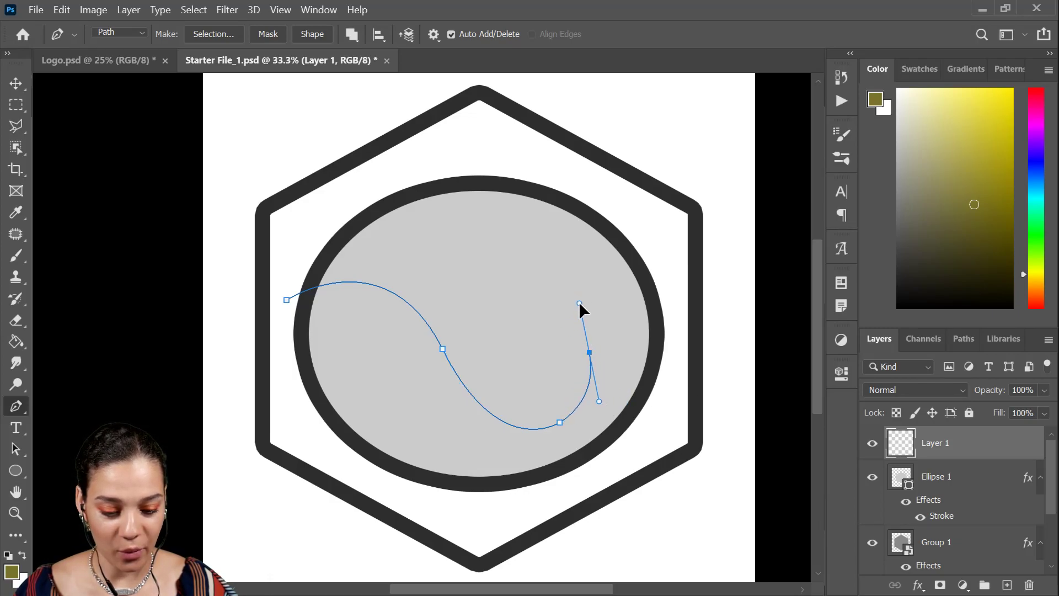
pyautogui.click(679, 301)
pyautogui.moveTo(680, 303); pyautogui.dragTo(714, 362)
pyautogui.click(659, 508)
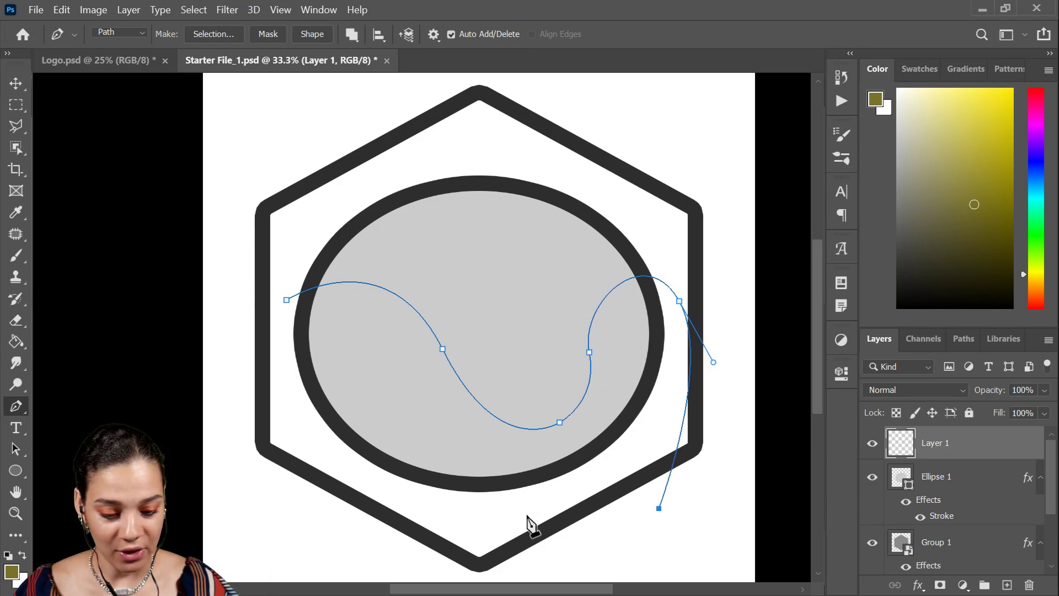
pyautogui.click(433, 548)
pyautogui.click(284, 473)
pyautogui.click(260, 370)
pyautogui.click(287, 300)
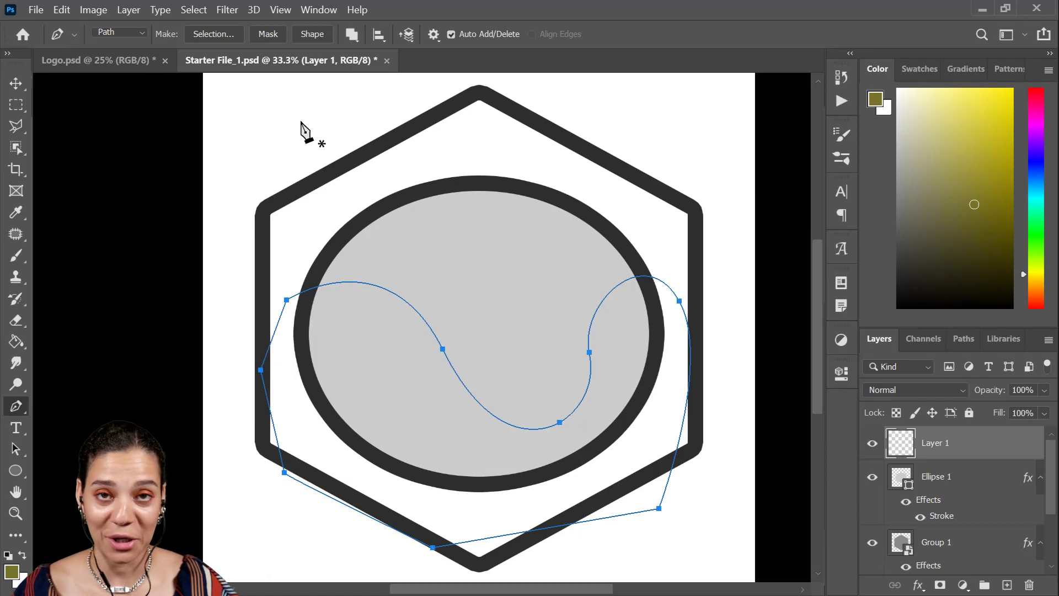
# Convert the wavy path into an olive shape and clip it to the ellipse
pyautogui.click(313, 34)
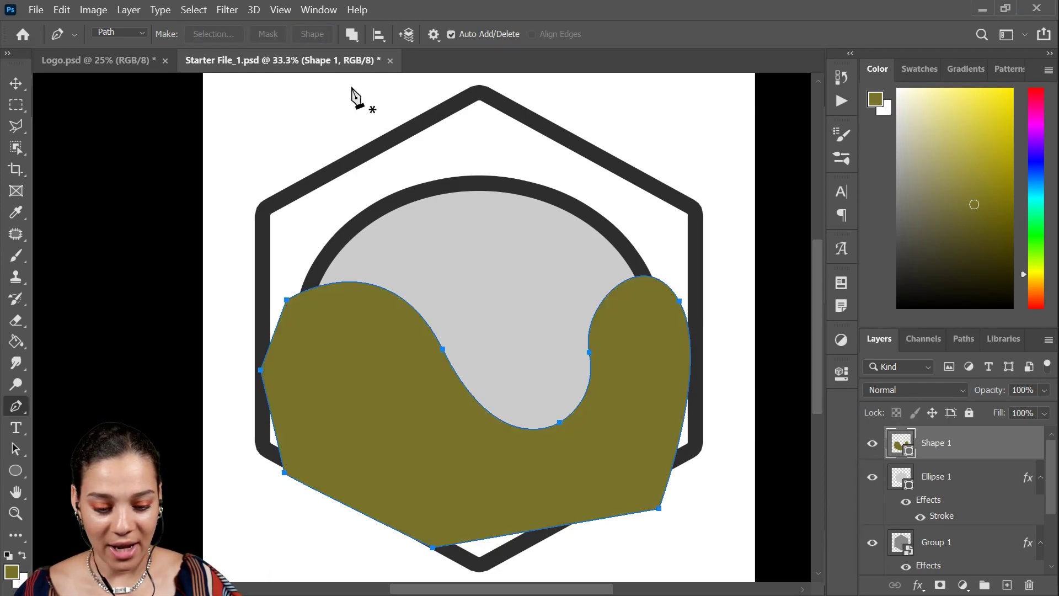
pyautogui.rightClick(1003, 454)
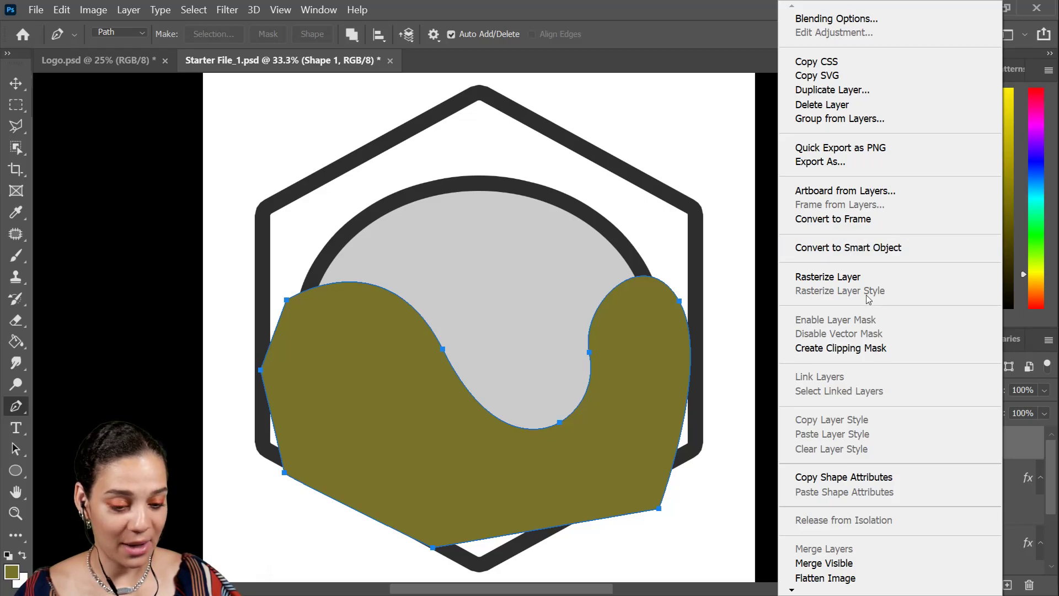
pyautogui.click(865, 348)
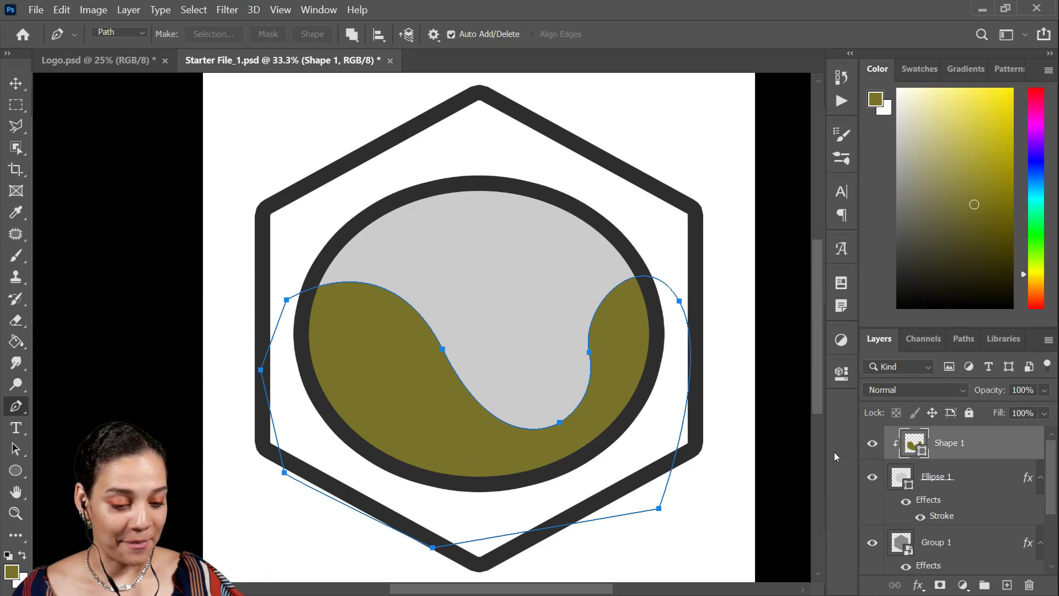
# Choose a pale yellow foreground color and, on a new layer, draw a closed curved path over the ellipse's upper-right part
pyautogui.click(944, 109)
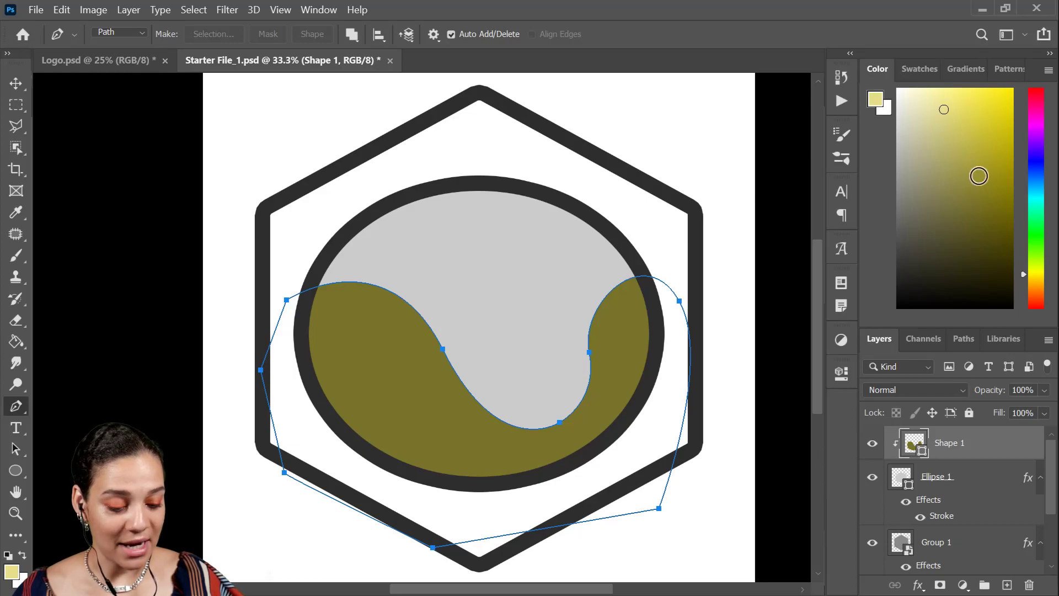
pyautogui.hotkey('ctrl', 'shift', 'alt', 'n')
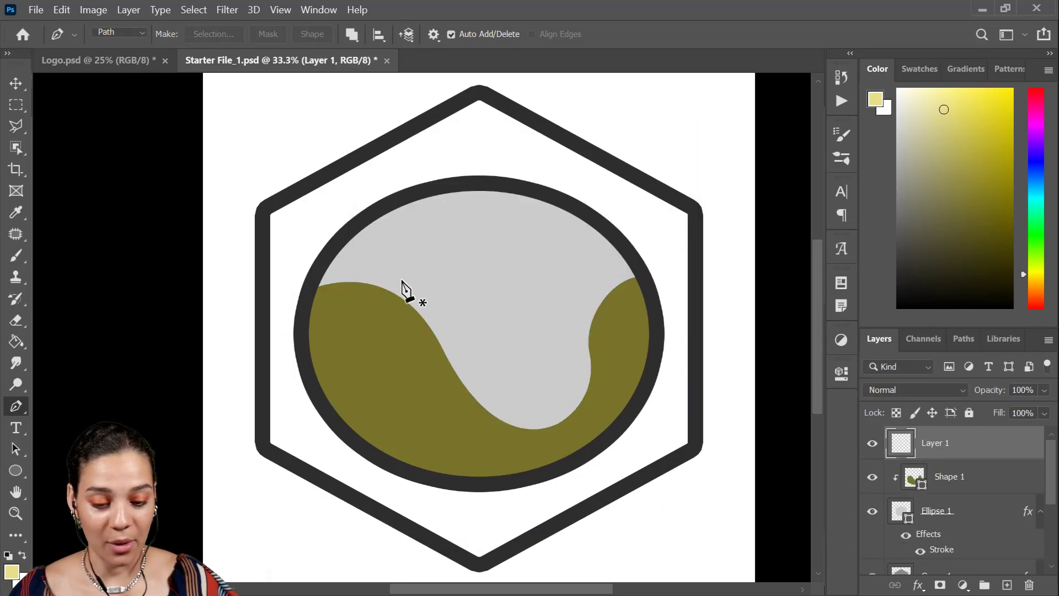
pyautogui.click(422, 157)
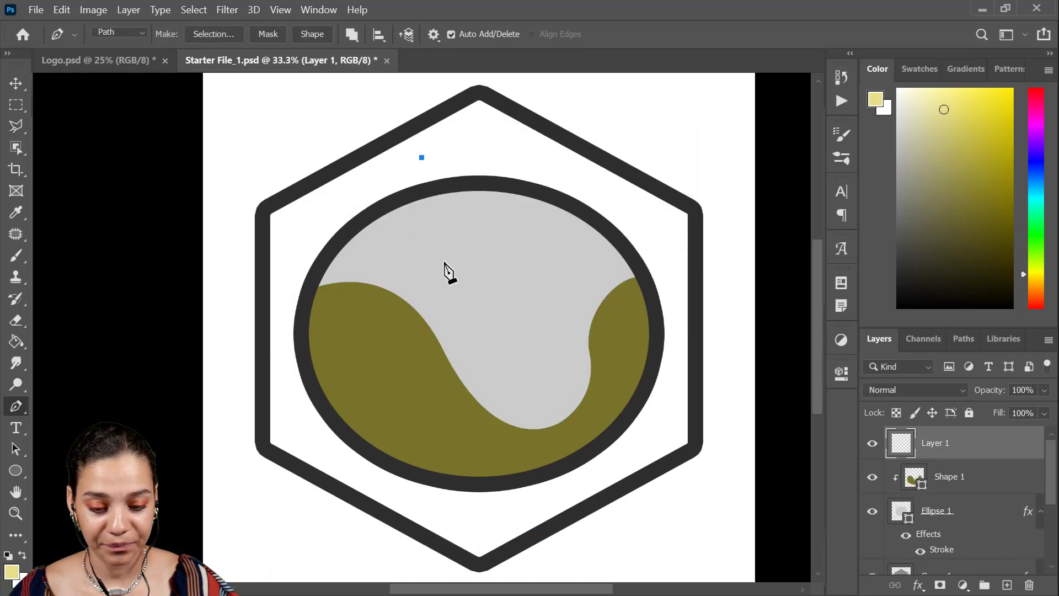
pyautogui.moveTo(483, 244); pyautogui.dragTo(619, 294)
pyautogui.moveTo(684, 249); pyautogui.dragTo(667, 212)
pyautogui.click(576, 167)
pyautogui.click(422, 157)
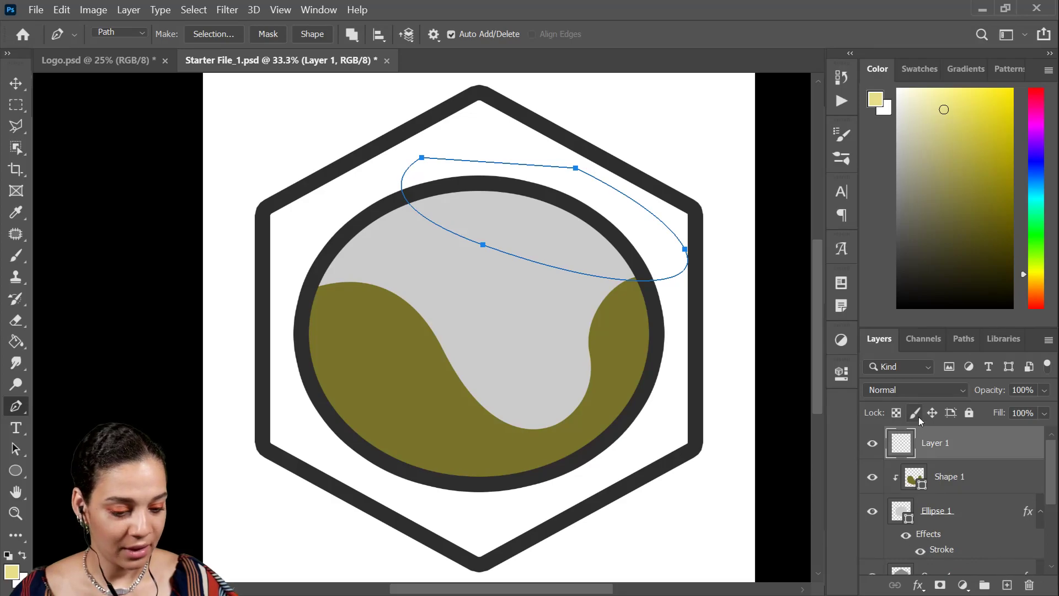
# Convert the upper curved path into a pale yellow shape and clip it to the ellipse
pyautogui.click(305, 35)
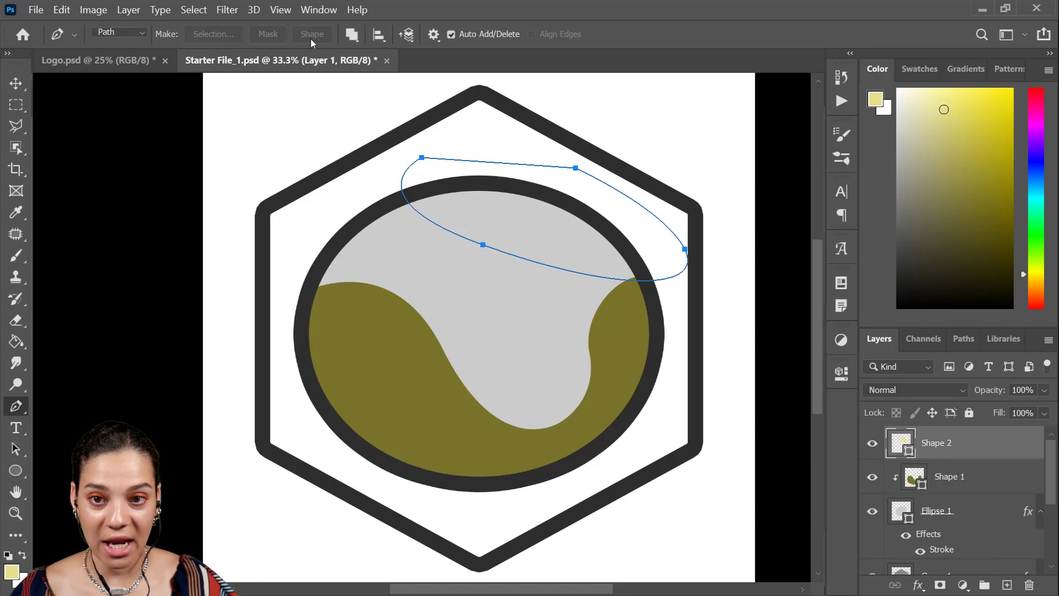
pyautogui.rightClick(977, 440)
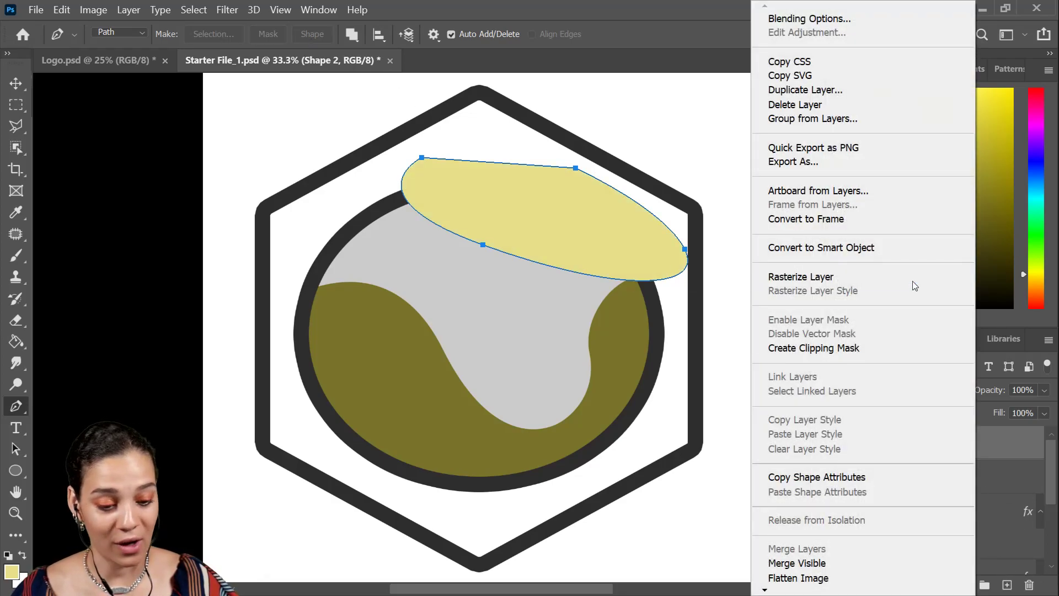
pyautogui.click(817, 347)
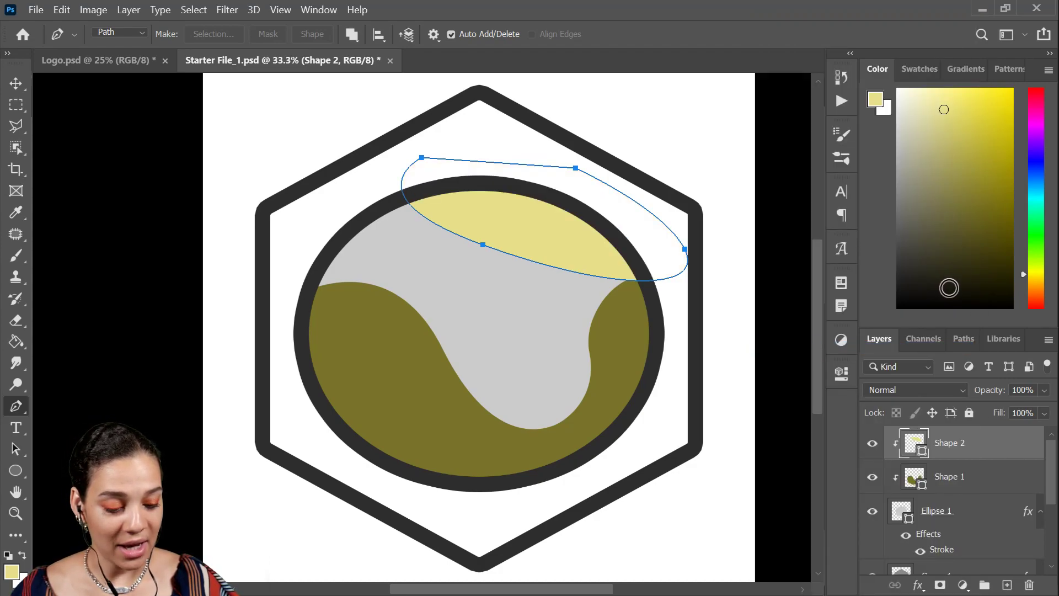
# Set the foreground color to black and add a new layer above the pale yellow shape
pyautogui.moveTo(961, 279); pyautogui.dragTo(972, 305)
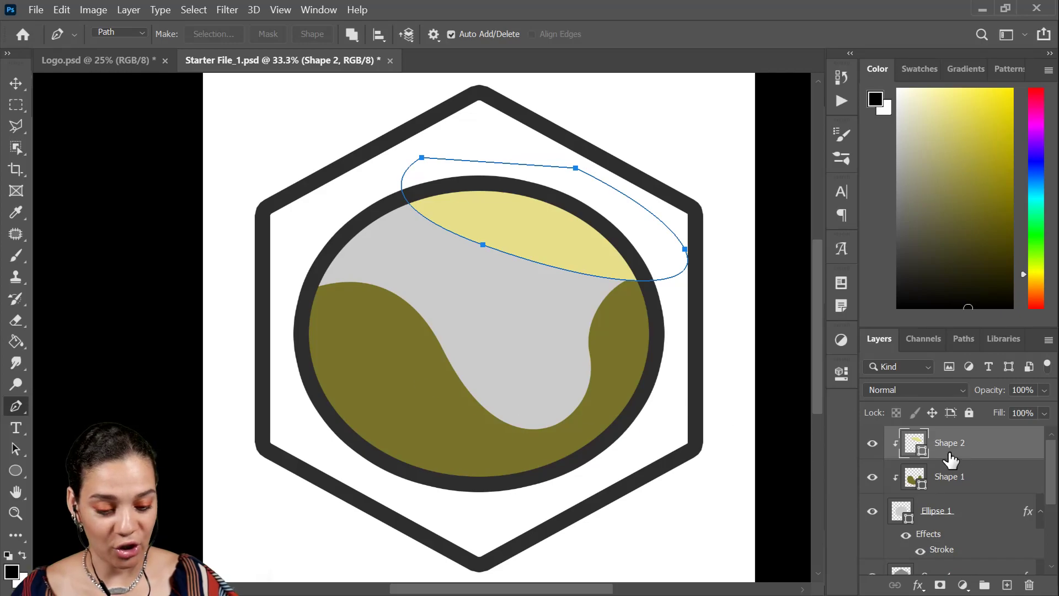
pyautogui.hotkey('ctrl', 'shift', 'alt', 'n')
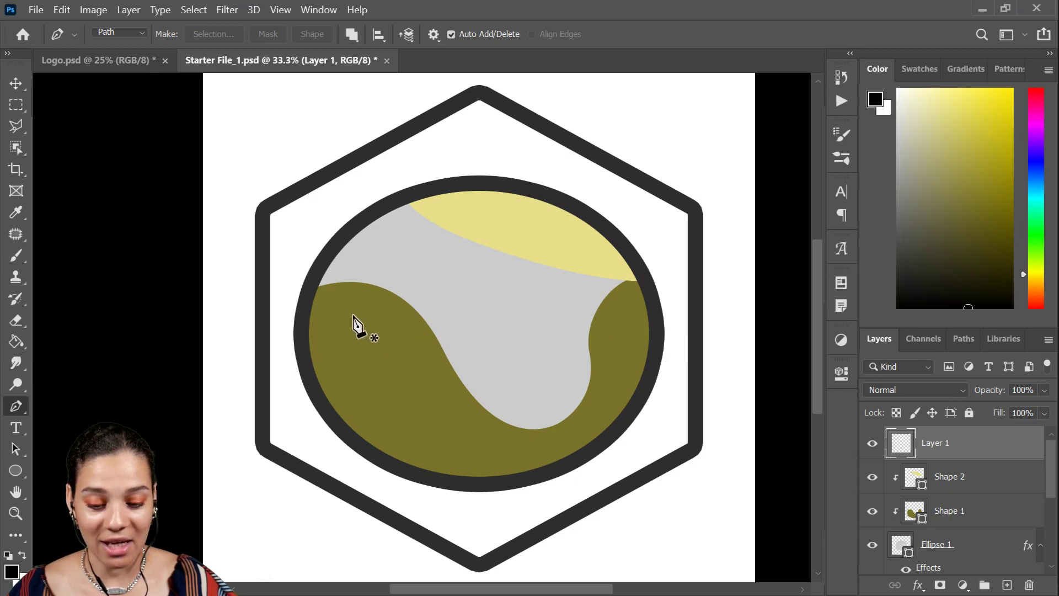
pyautogui.click(390, 315)
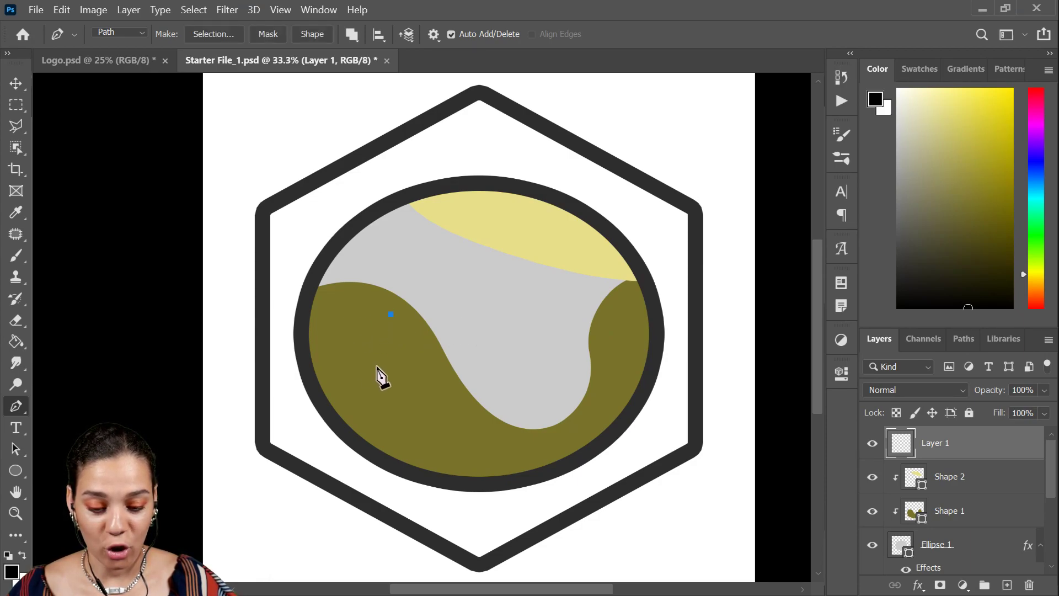
pyautogui.moveTo(442, 389); pyautogui.dragTo(444, 386)
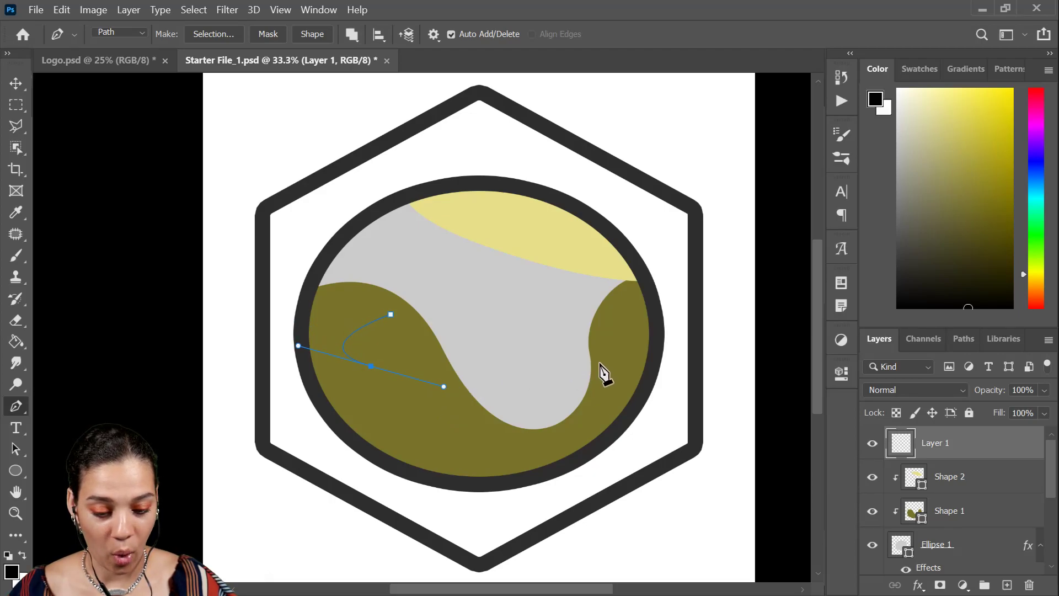
pyautogui.moveTo(589, 364); pyautogui.dragTo(637, 386)
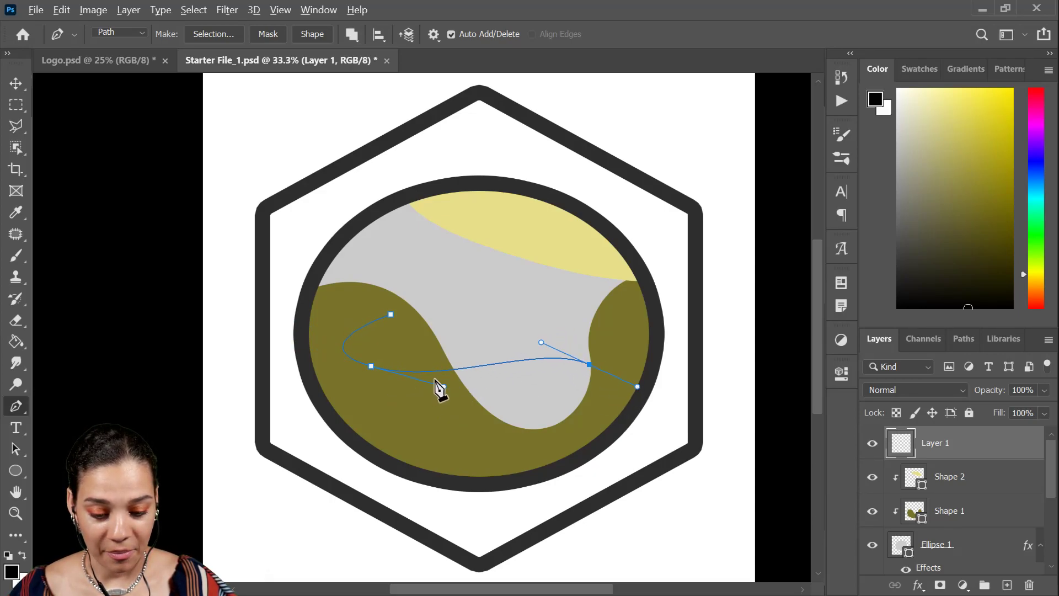
pyautogui.moveTo(444, 386); pyautogui.dragTo(442, 349)
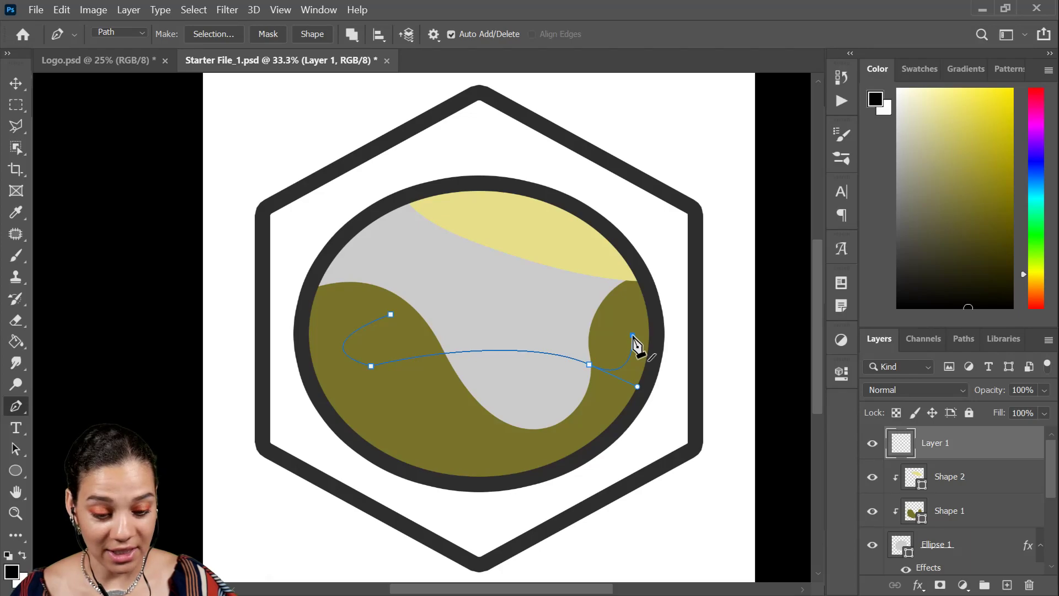
pyautogui.moveTo(606, 319); pyautogui.dragTo(632, 336)
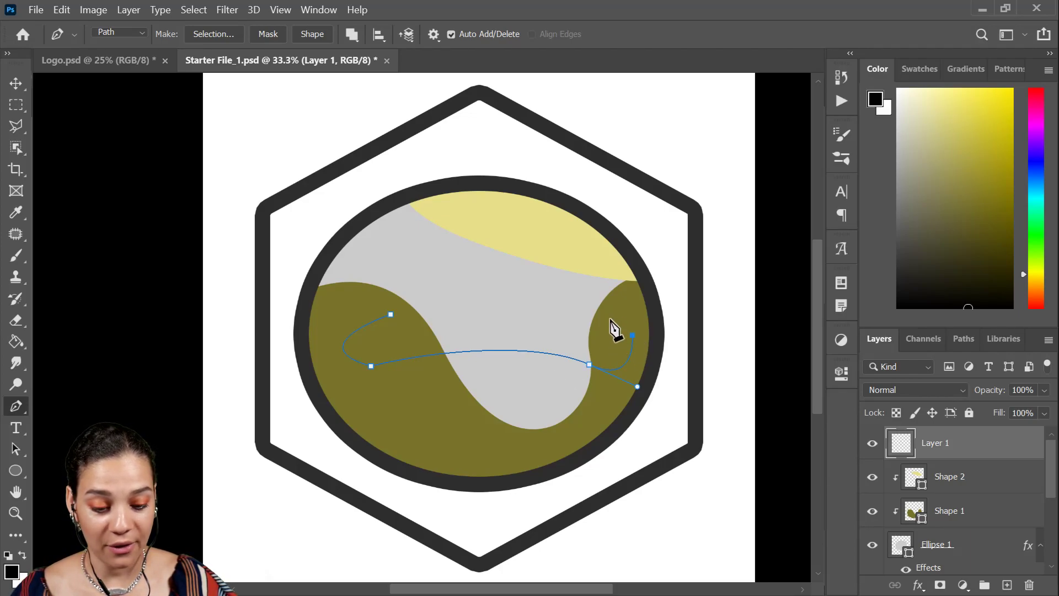
pyautogui.hotkey('ctrl', 'z')
pyautogui.hotkey('ctrl', 'z')
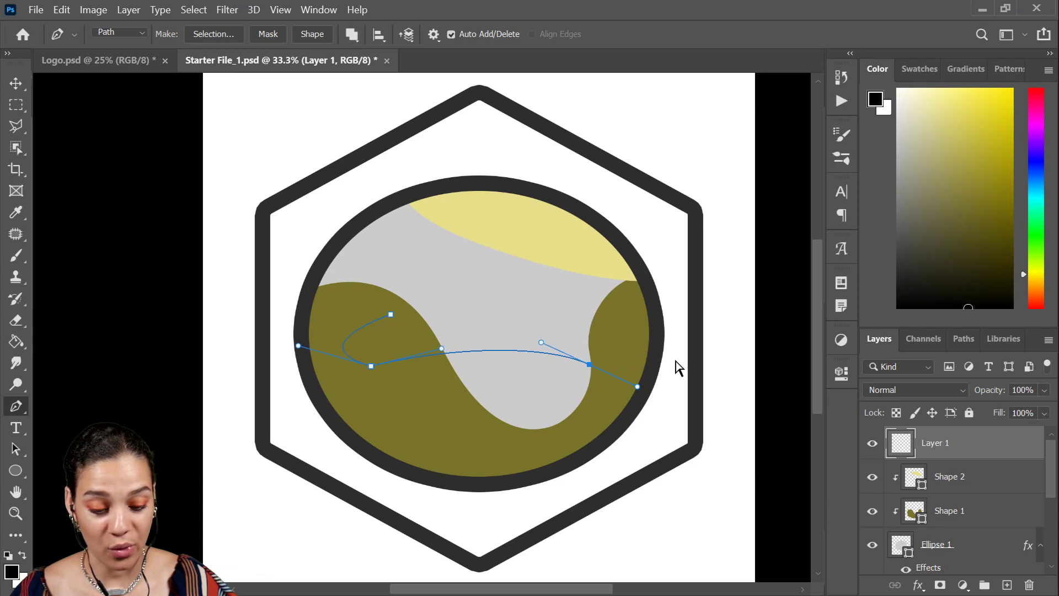
pyautogui.hotkey('ctrl', 'z')
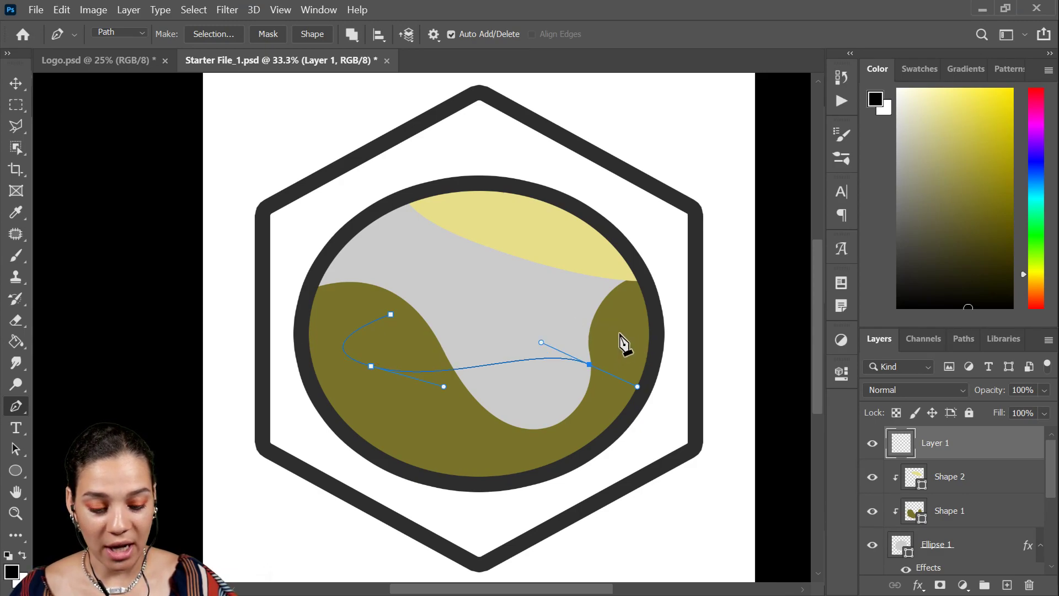
pyautogui.hotkey('ctrl', 'z')
pyautogui.hotkey('ctrl', 'z')
pyautogui.hotkey('ctrl', 'z')
# Start a Pen tool path over the ellipse's left side with a rounded left end, adjusting its second anchor point and handles
pyautogui.click(394, 308)
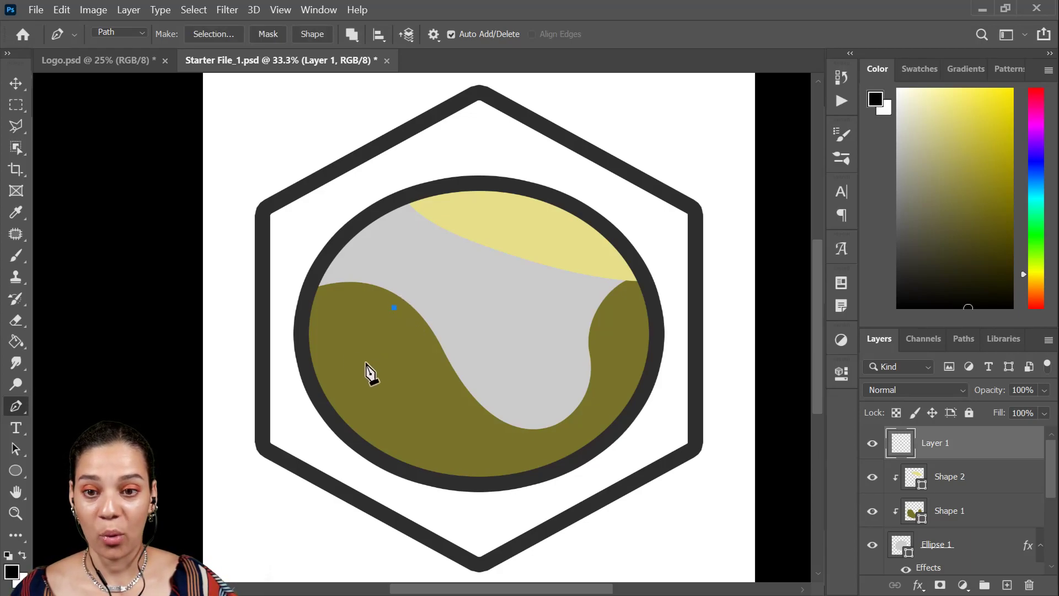
pyautogui.click(383, 351)
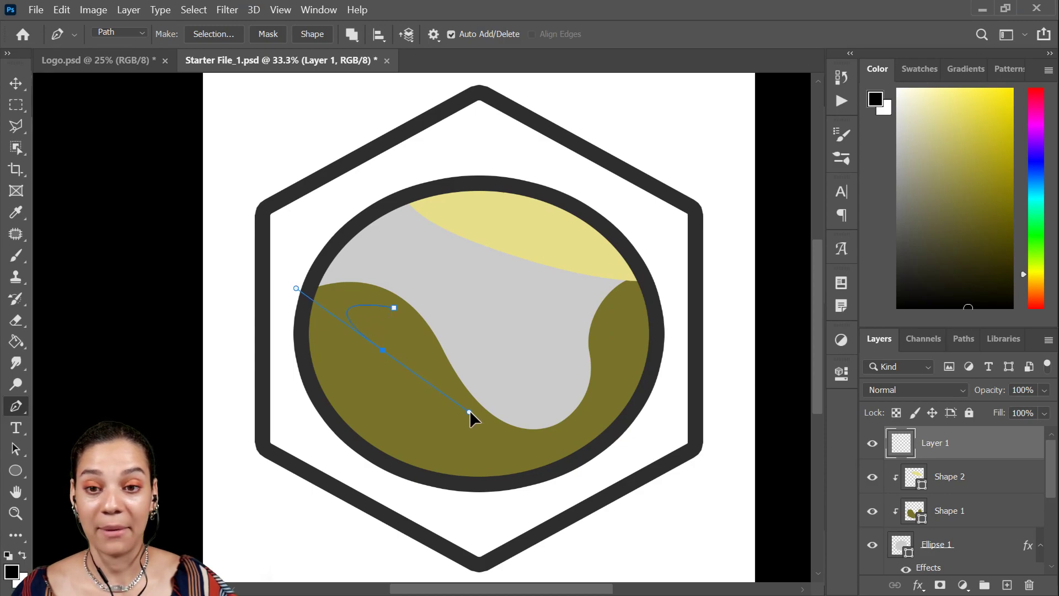
pyautogui.moveTo(459, 358)
pyautogui.mouseDown()
pyautogui.moveTo(451, 357)
pyautogui.moveTo(462, 360)
pyautogui.mouseUp()
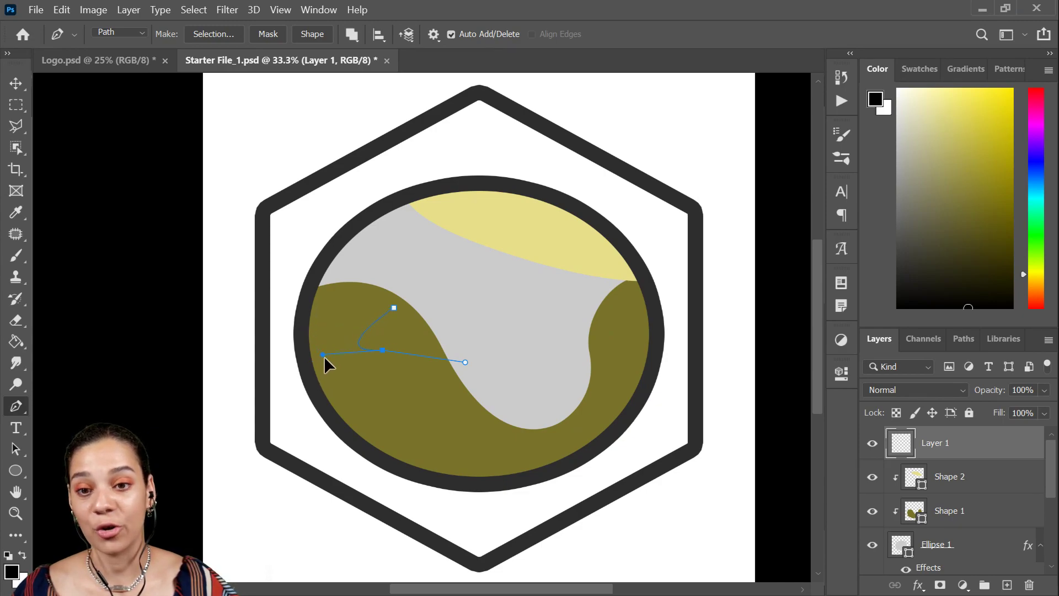
pyautogui.moveTo(289, 297); pyautogui.dragTo(296, 339)
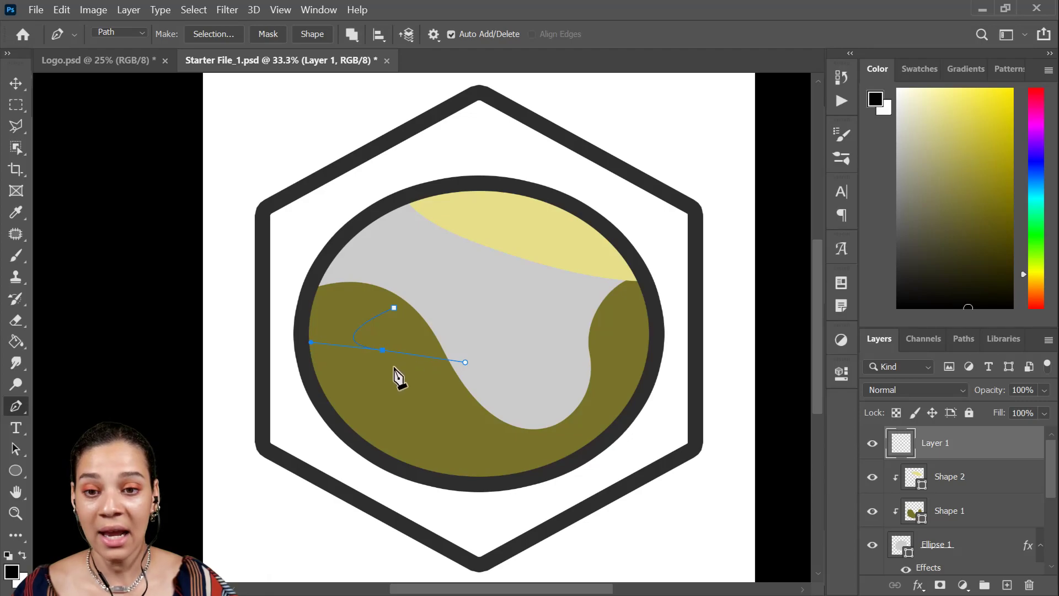
pyautogui.moveTo(388, 338); pyautogui.dragTo(419, 357)
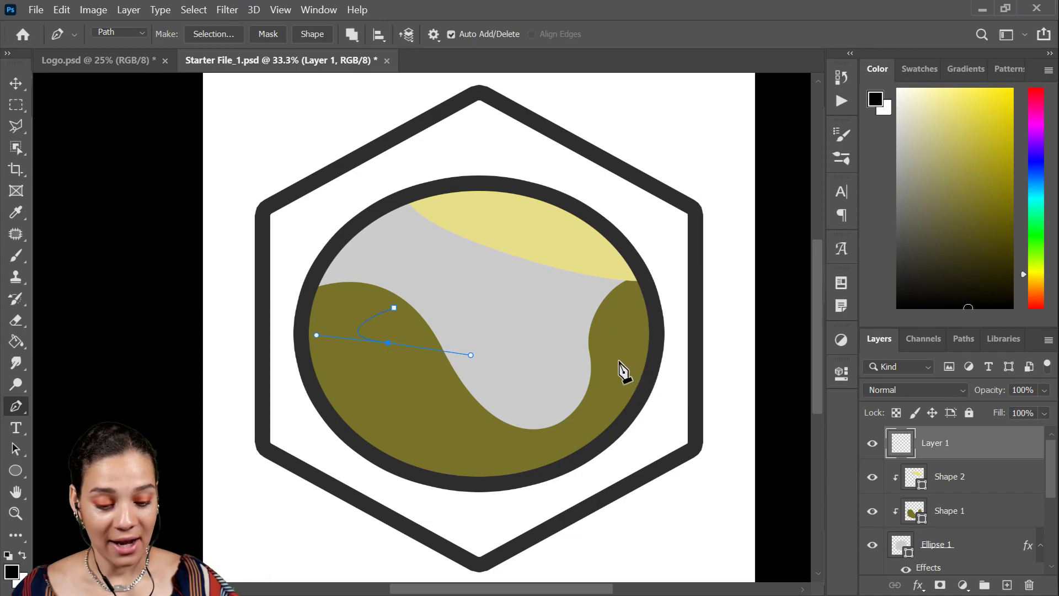
# Extend the path to the ellipse's right side and close it as a long, thin horizontal oval across the middle
pyautogui.moveTo(588, 349); pyautogui.dragTo(607, 365)
pyautogui.hotkey('ctrl', 'z')
pyautogui.click(588, 348)
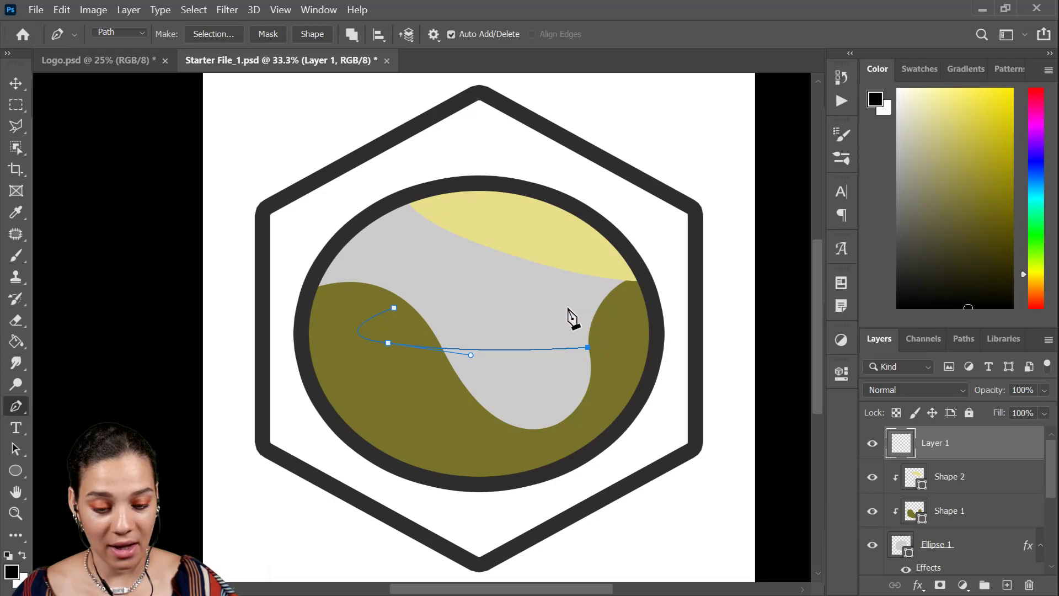
pyautogui.moveTo(495, 278); pyautogui.dragTo(489, 283)
pyautogui.click(393, 308)
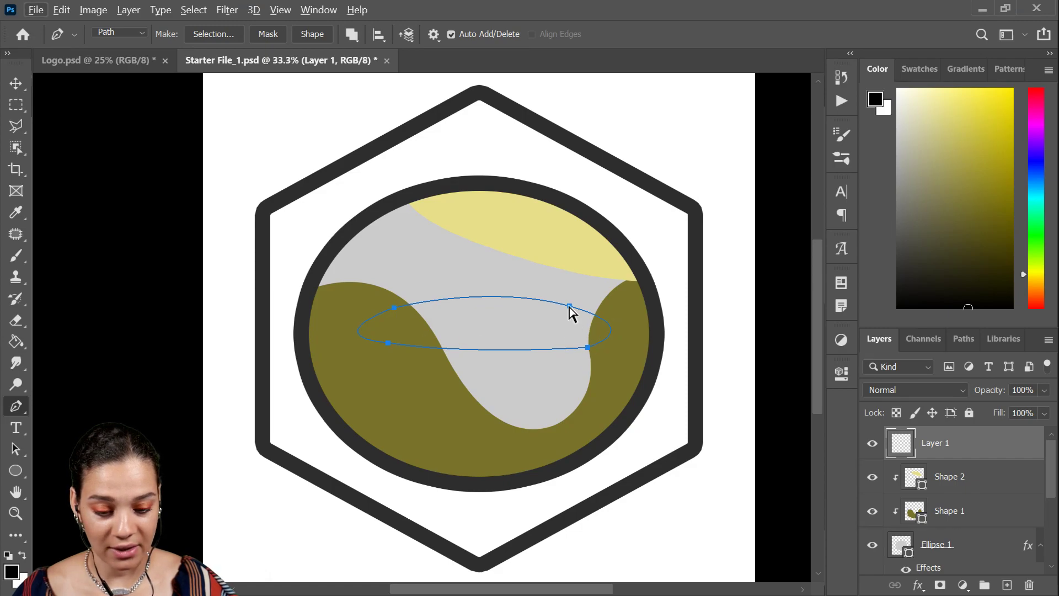
# Shift the closed oval path slightly lower and convert it into a black shape
pyautogui.keyDown('alt'); pyautogui.click(569, 306); pyautogui.keyUp('alt')
pyautogui.moveTo(569, 310); pyautogui.dragTo(502, 293)
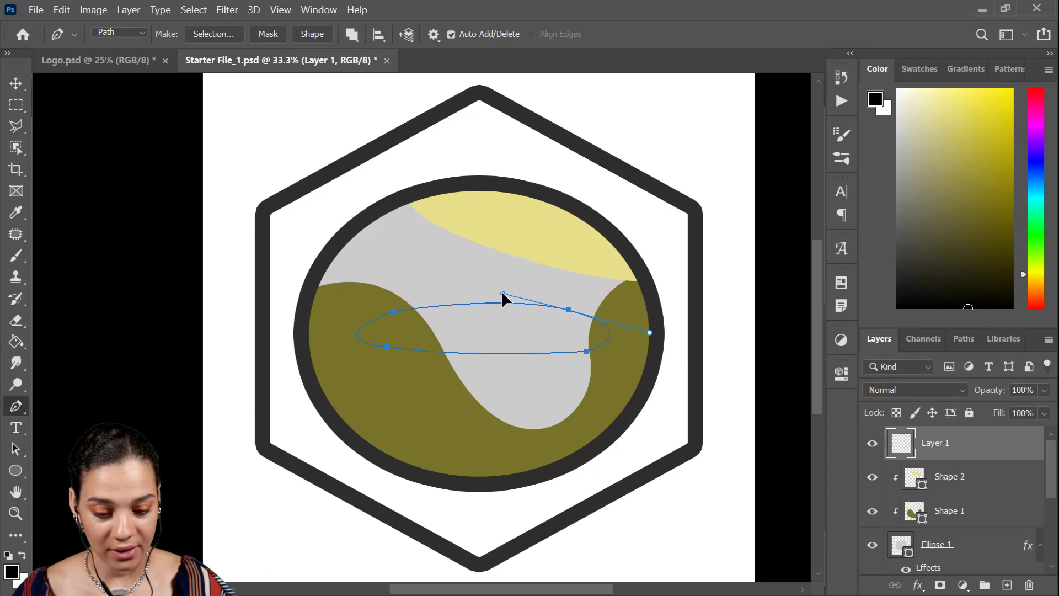
pyautogui.keyDown('ctrl'); pyautogui.click(393, 312); pyautogui.keyUp('ctrl')
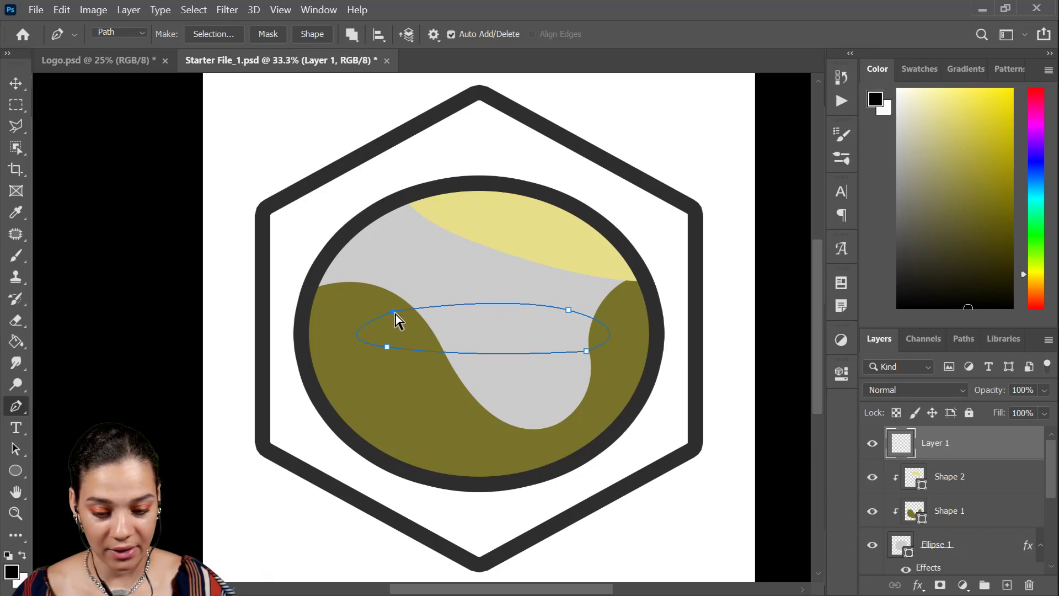
pyautogui.click(304, 34)
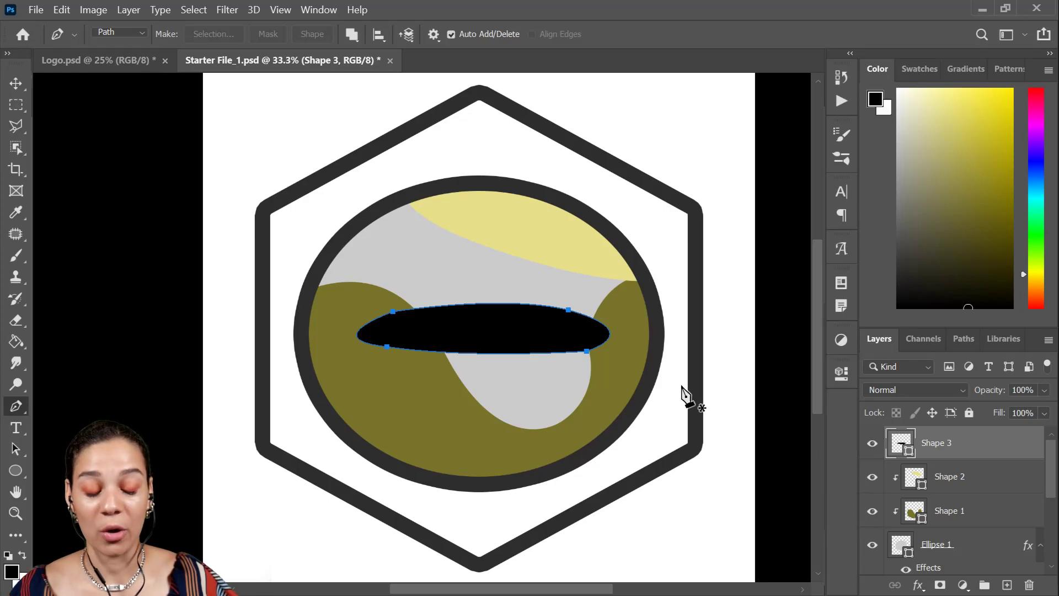
# Switch to Logo.psd and compare the grayscale logo with its colored version by showing and hiding the Logo Color layer
pyautogui.click(120, 59)
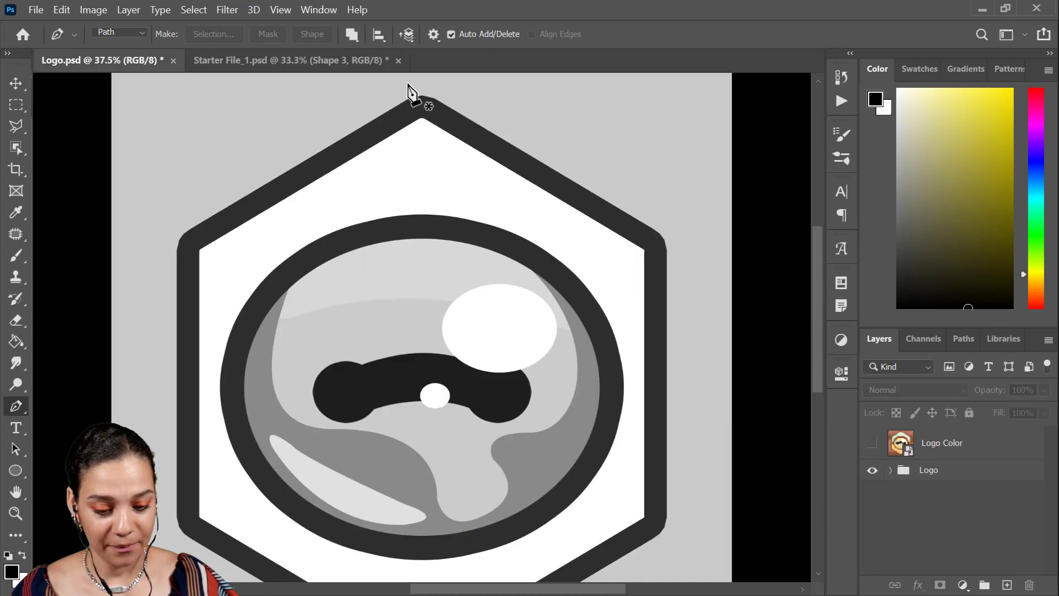
pyautogui.moveTo(391, 419); pyautogui.dragTo(435, 374)
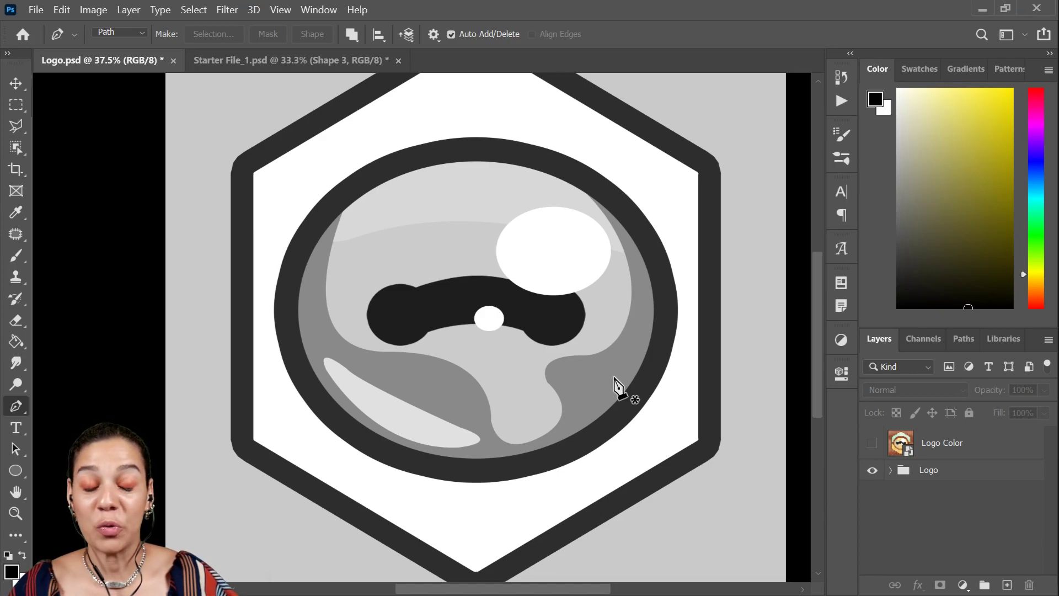
pyautogui.click(873, 445)
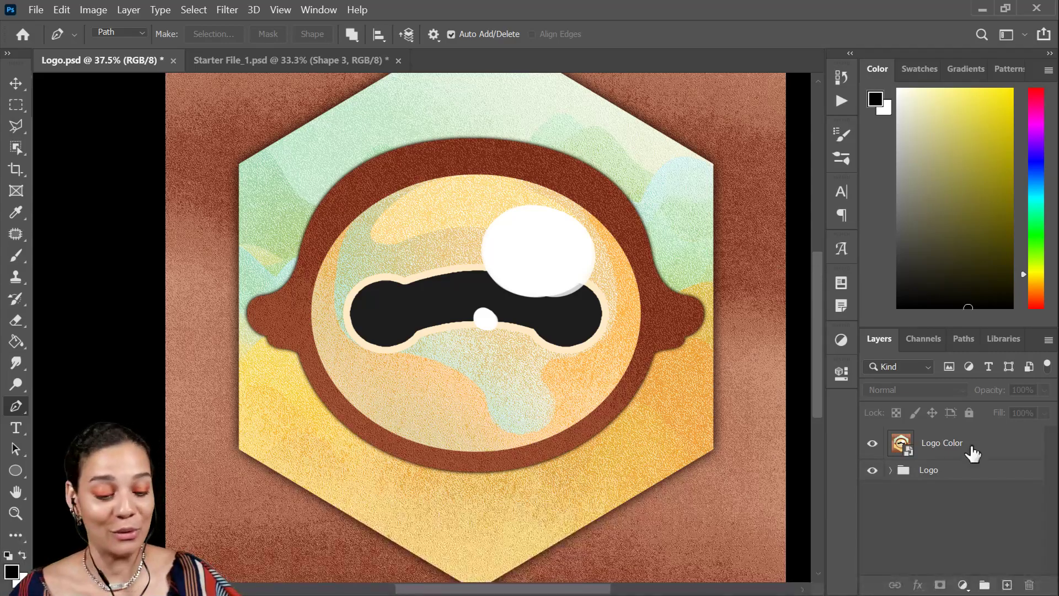
pyautogui.click(872, 443)
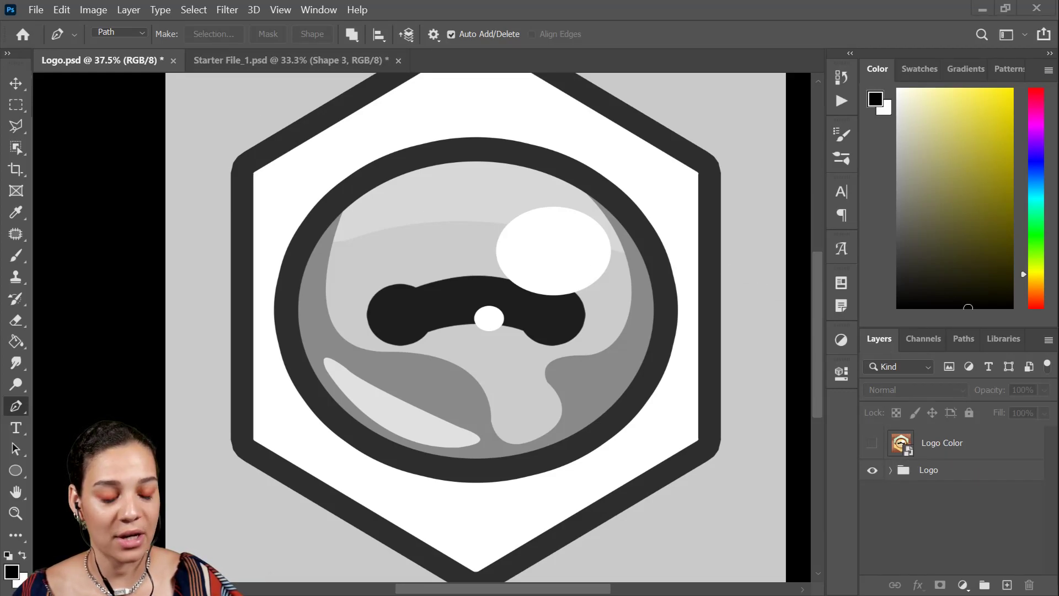
pyautogui.click(234, 61)
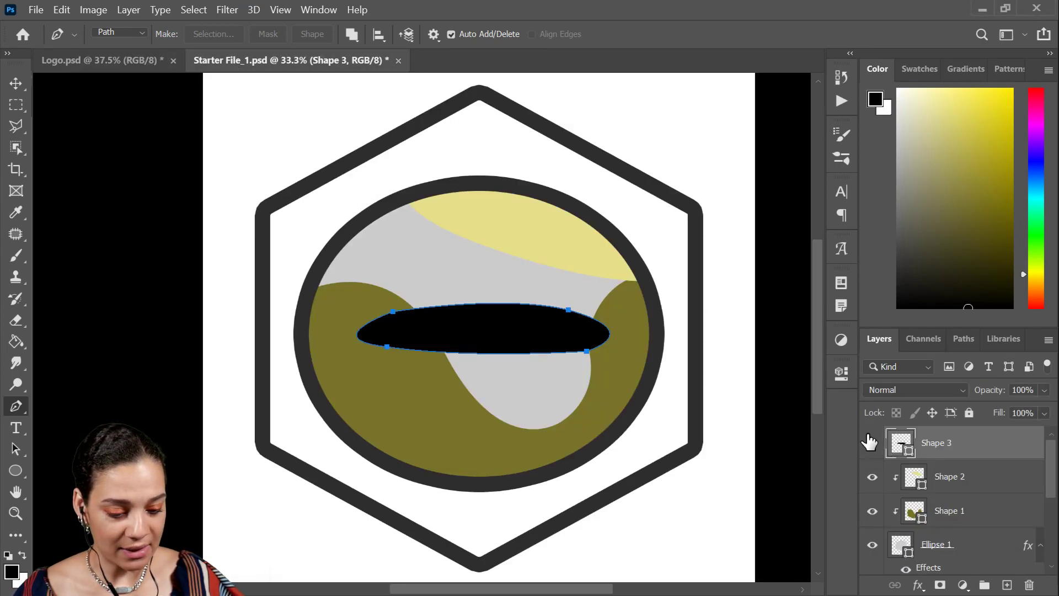
pyautogui.click(152, 61)
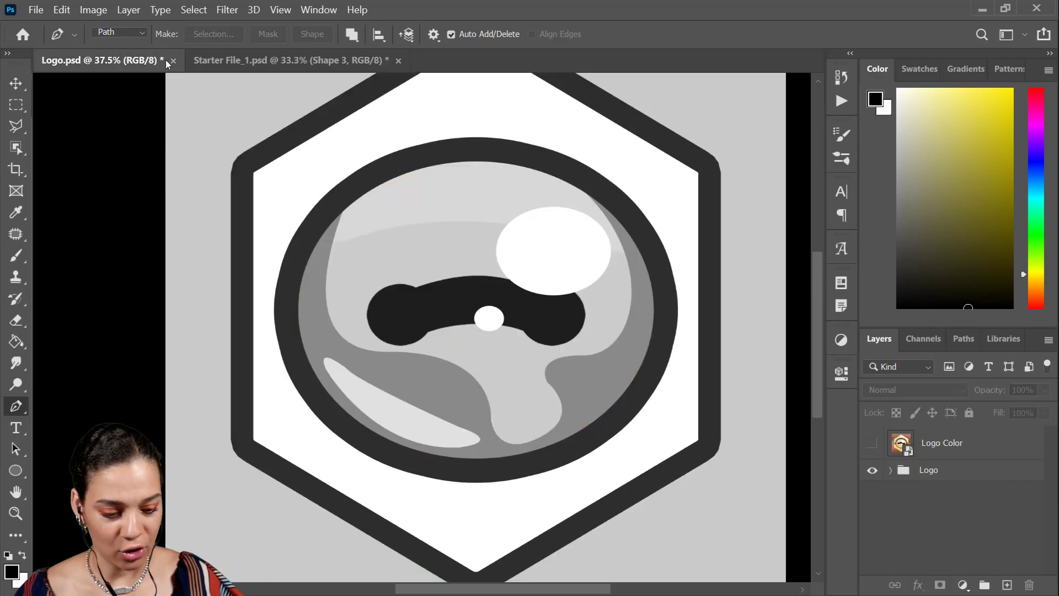
# Convert the Logo group in Logo.psd to a smart object
pyautogui.click(963, 475)
pyautogui.rightClick(939, 472)
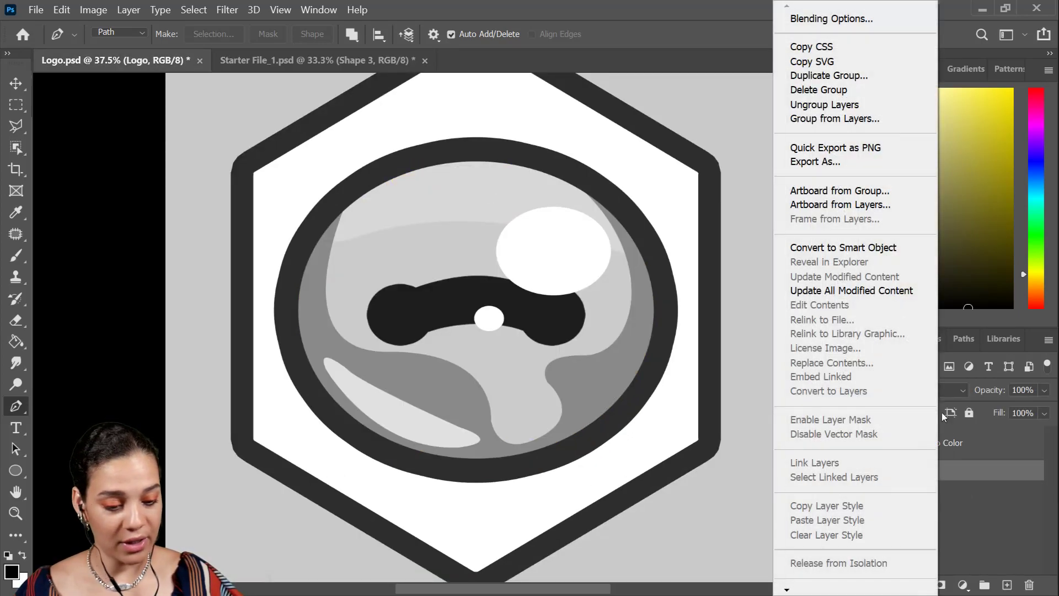
pyautogui.click(856, 247)
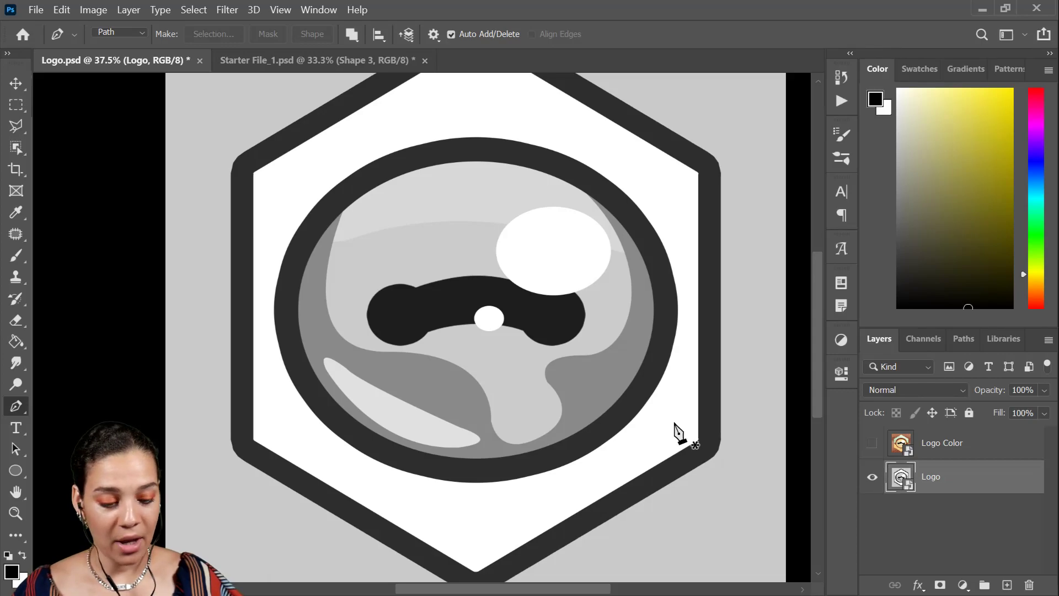
# Start a Gradient Map on the Logo smart object, try several Blues presets and choose the teal-to-purple gradient
pyautogui.click(98, 13)
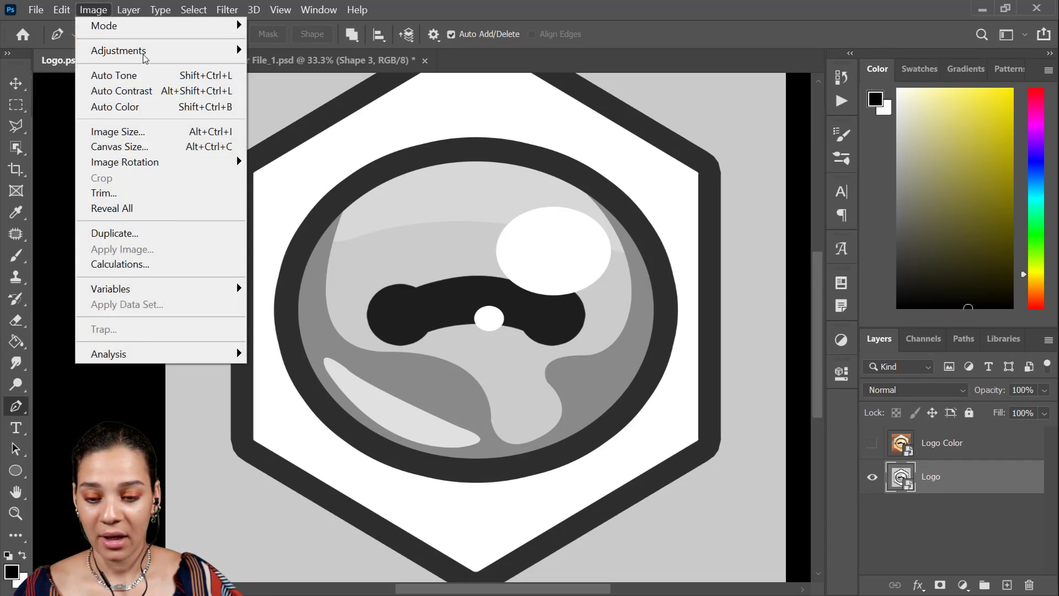
pyautogui.moveTo(155, 53)
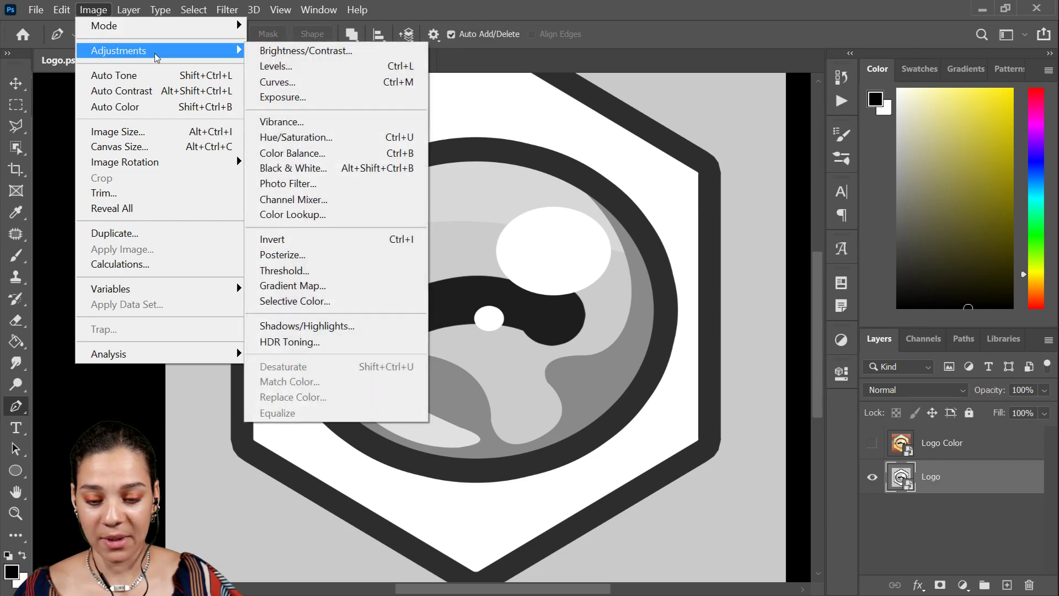
pyautogui.click(395, 285)
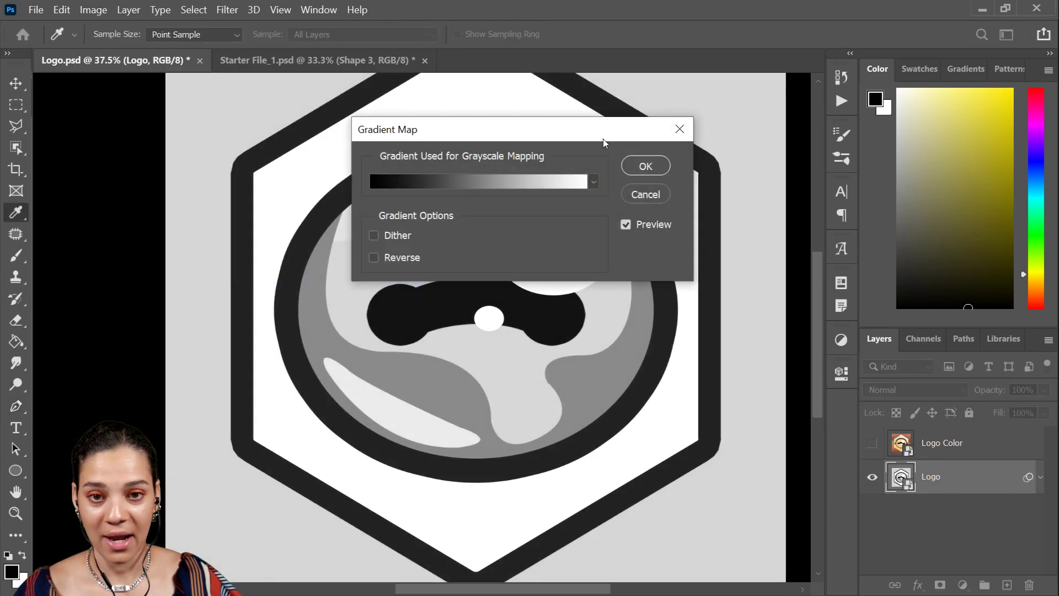
pyautogui.moveTo(576, 136); pyautogui.dragTo(896, 137)
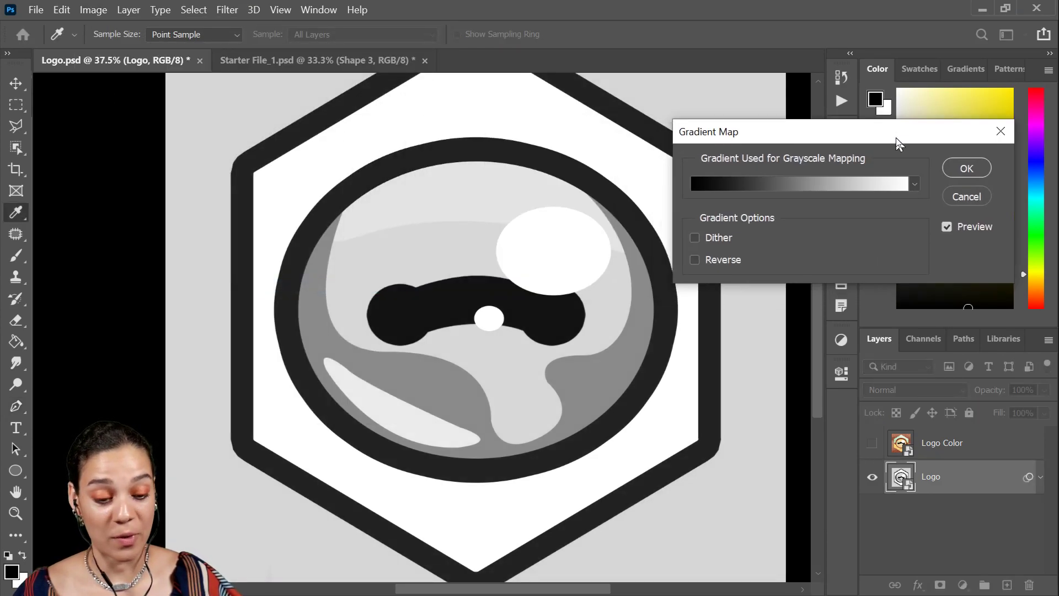
pyautogui.click(915, 185)
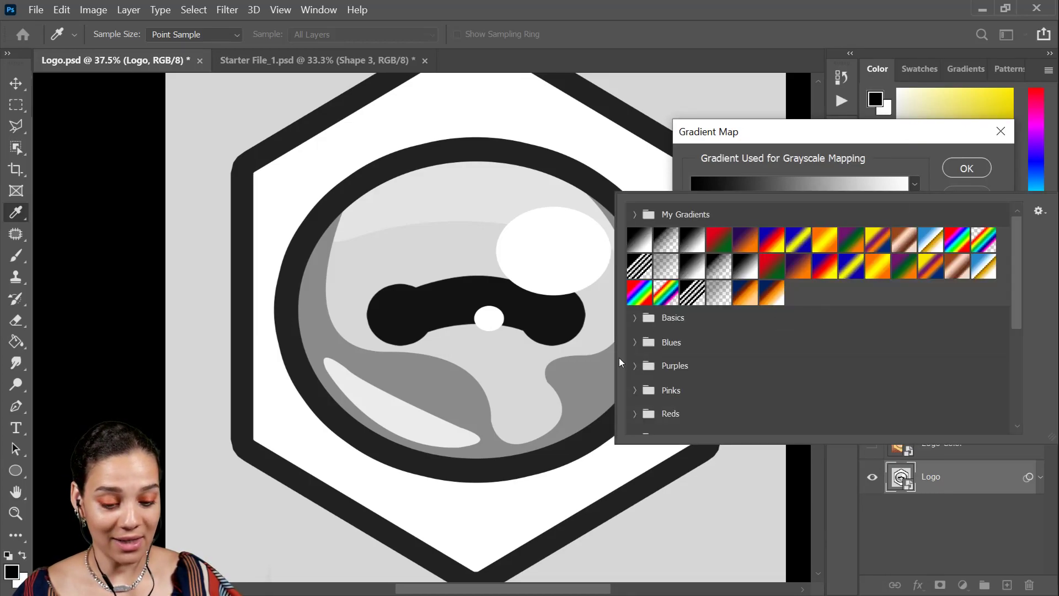
pyautogui.click(634, 342)
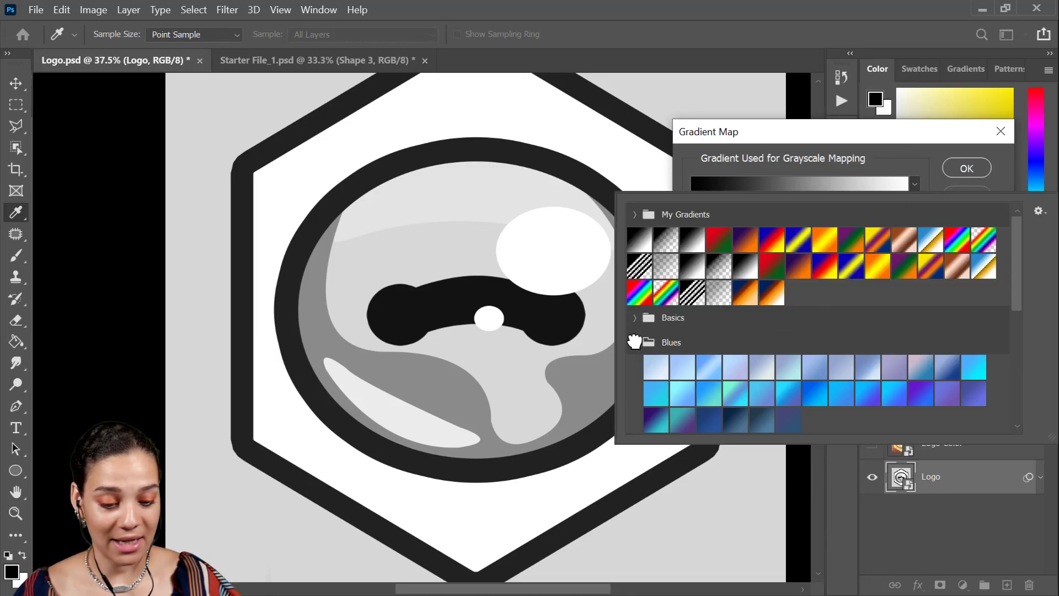
pyautogui.click(729, 395)
pyautogui.click(869, 394)
pyautogui.click(920, 394)
pyautogui.click(975, 403)
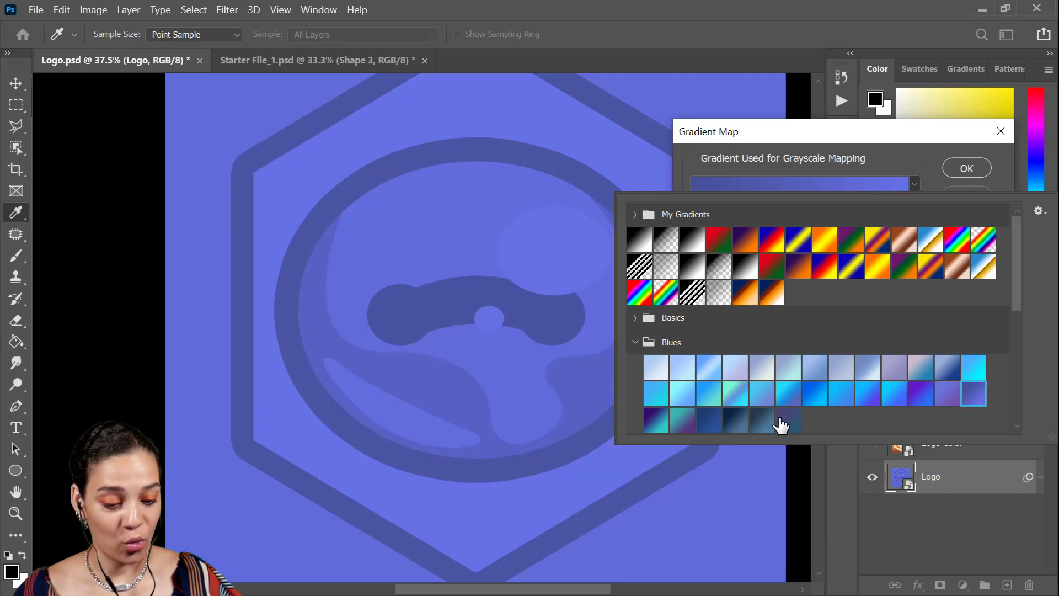
pyautogui.click(686, 426)
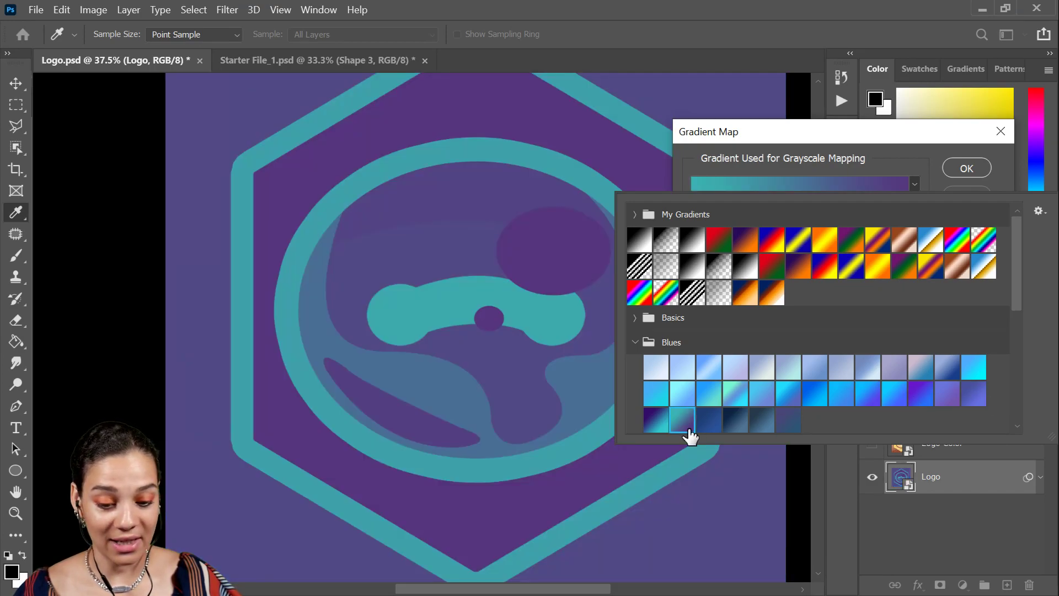
# Reverse the gradient direction and apply the Gradient Map to the Logo smart object
pyautogui.click(966, 165)
pyautogui.click(695, 261)
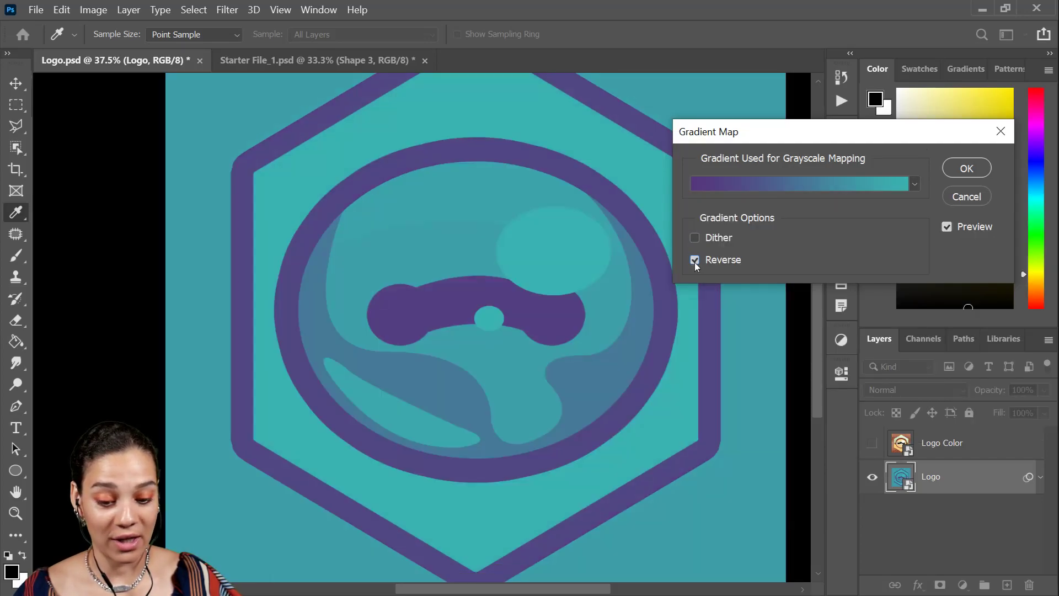
pyautogui.click(966, 168)
pyautogui.press('p')
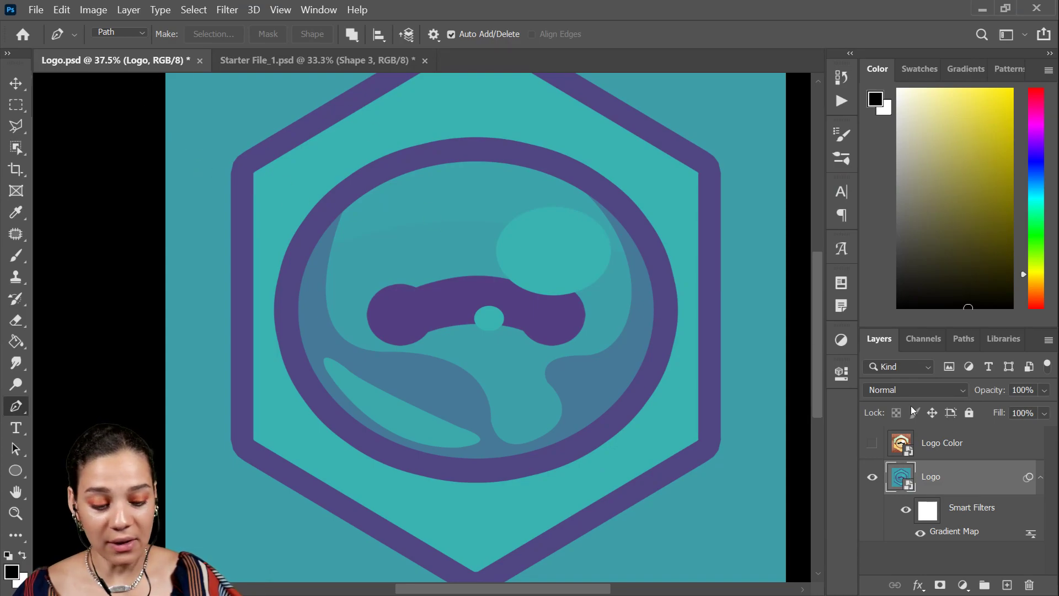
# Switch to Starter File_1.psd, group the pen-drawn shape layers with Ellipse 1, and hide the group
pyautogui.click(277, 62)
pyautogui.scroll(-3, 993, 473)
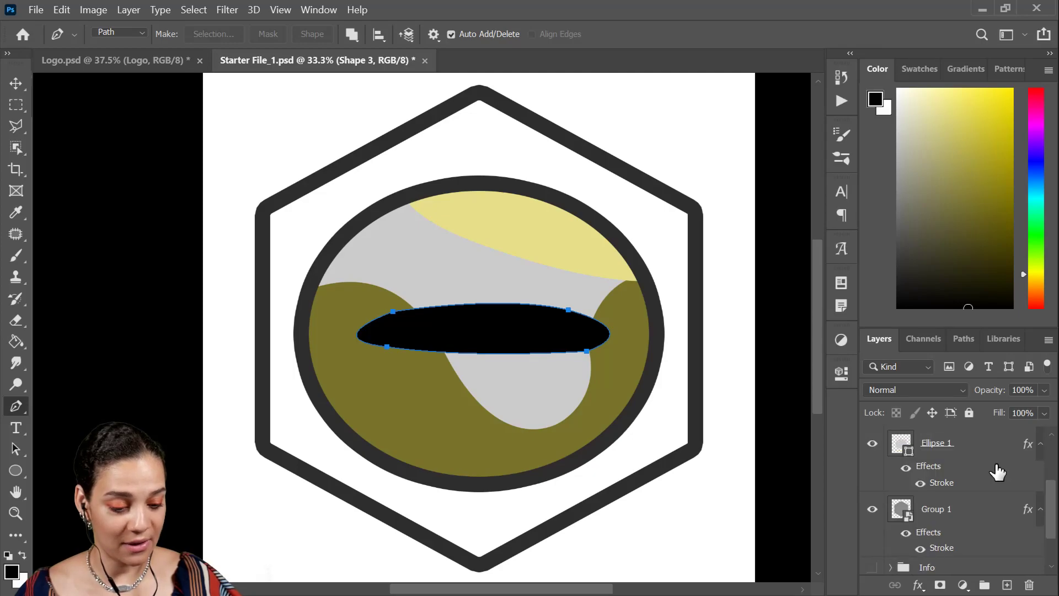
pyautogui.scroll(1, 997, 473)
pyautogui.keyDown('shift'); pyautogui.click(993, 484); pyautogui.keyUp('shift')
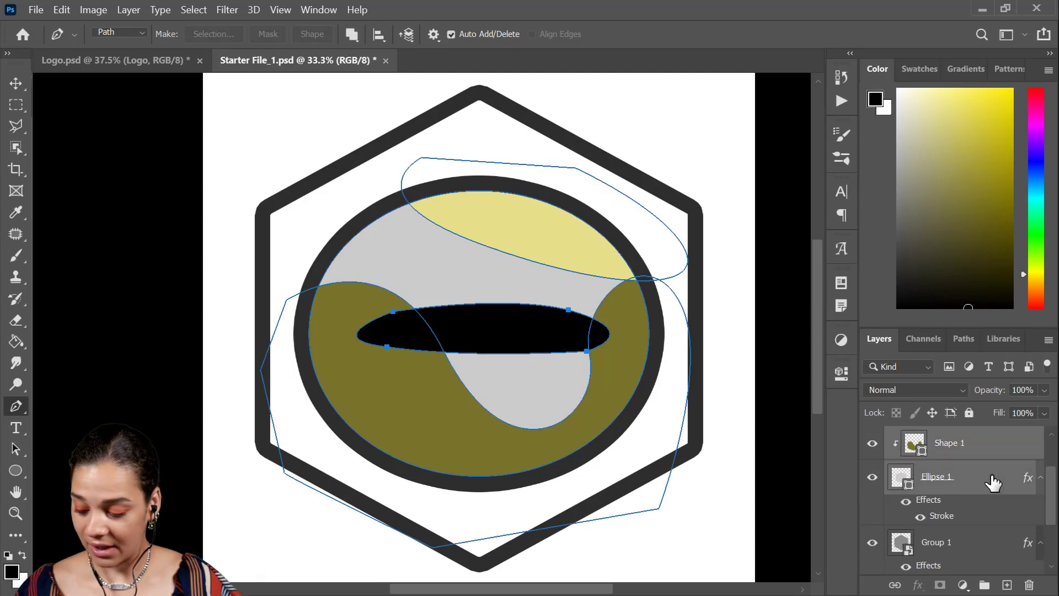
pyautogui.hotkey('ctrl', 'g')
pyautogui.click(872, 436)
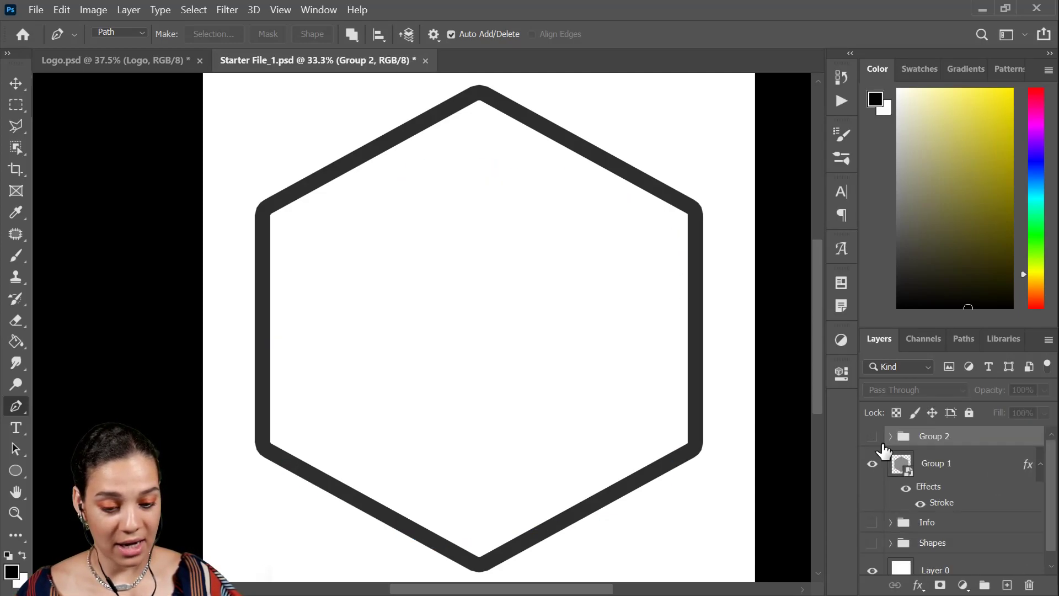
# Set the fill of the hexagon layer Group 1 to 100%
pyautogui.click(1003, 471)
pyautogui.click(1044, 413)
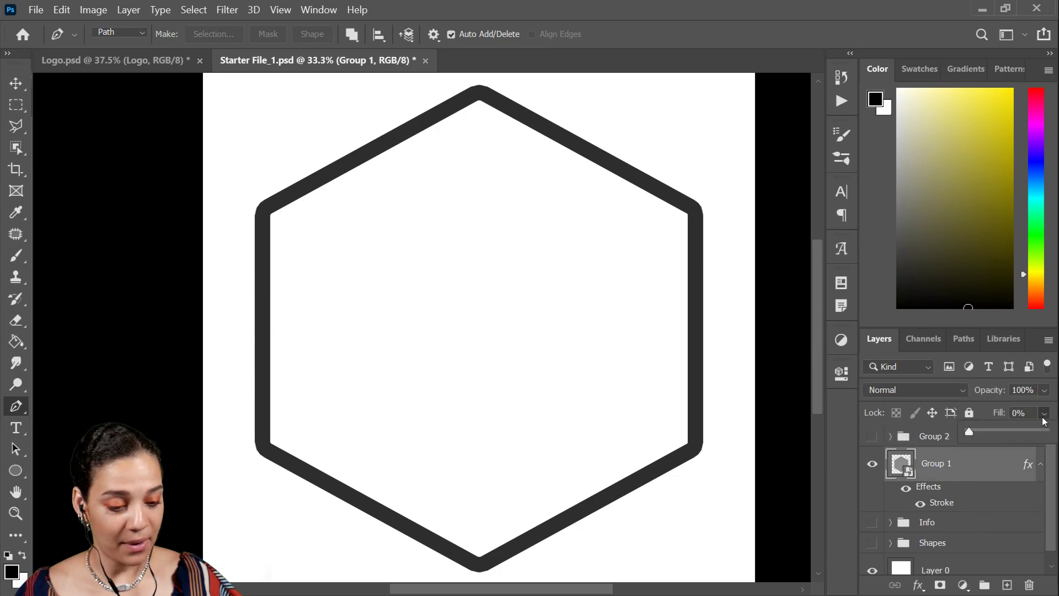
pyautogui.moveTo(1045, 437); pyautogui.dragTo(1051, 439)
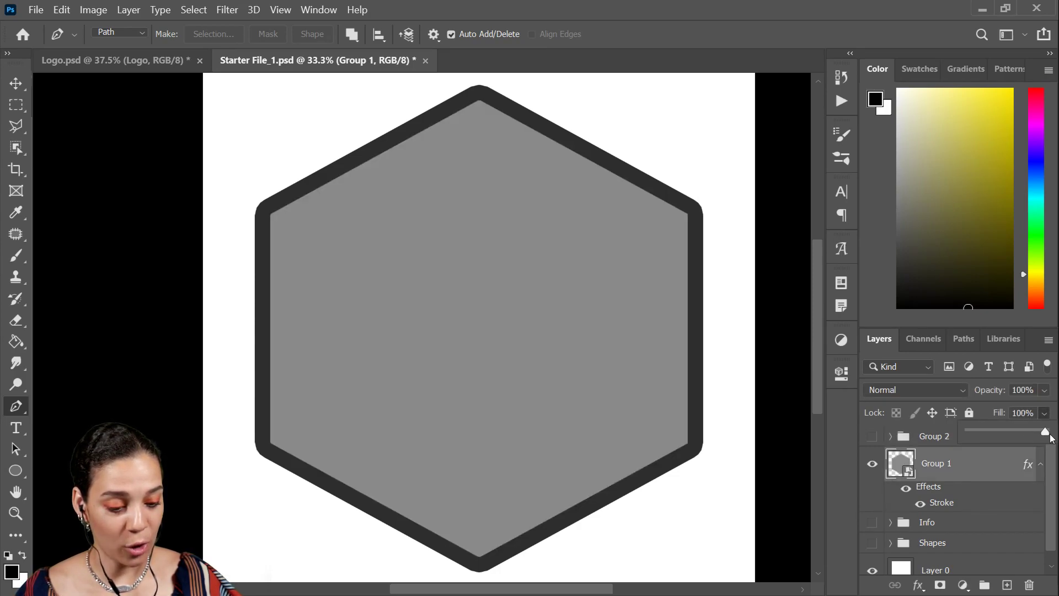
pyautogui.click(973, 471)
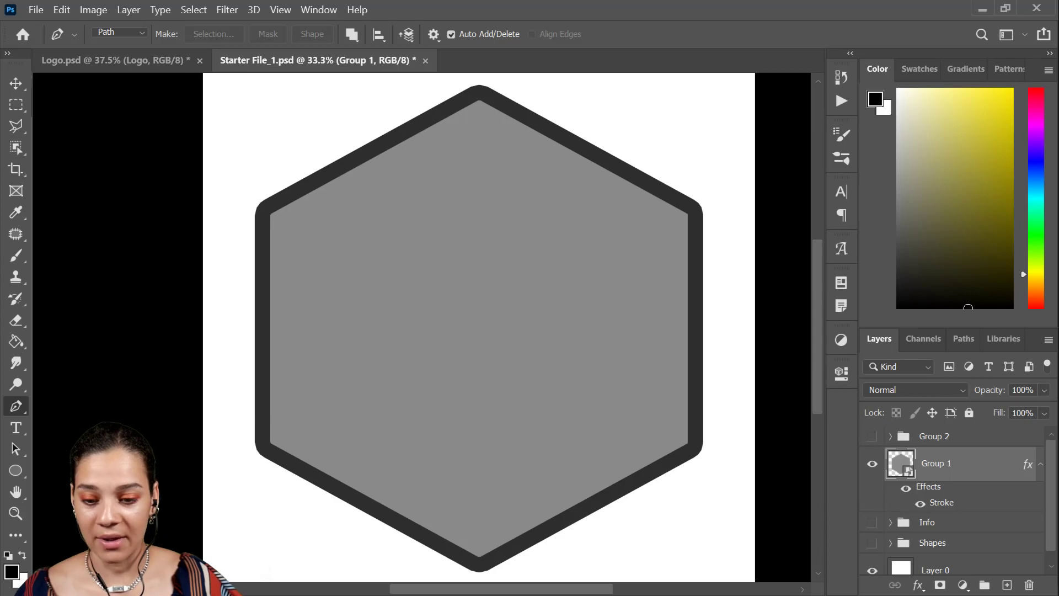
# Start a Puppet Warp on the Group 1 hexagon and place a pin near each of its six corners
pyautogui.click(61, 10)
pyautogui.click(157, 339)
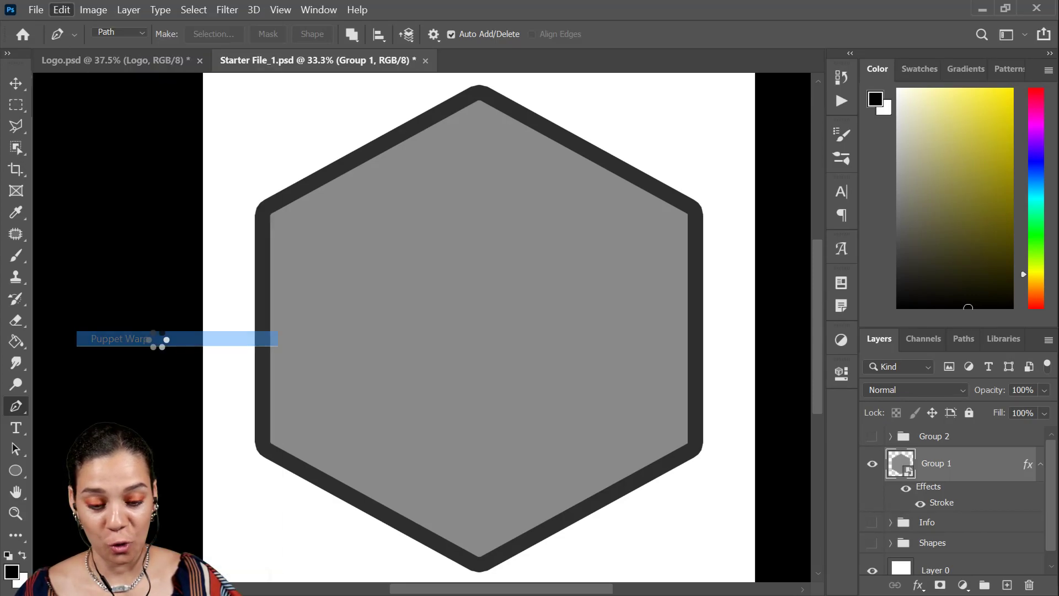
pyautogui.scroll(1, 474, 336)
pyautogui.scroll(1, 473, 335)
pyautogui.scroll(-1, 712, 367)
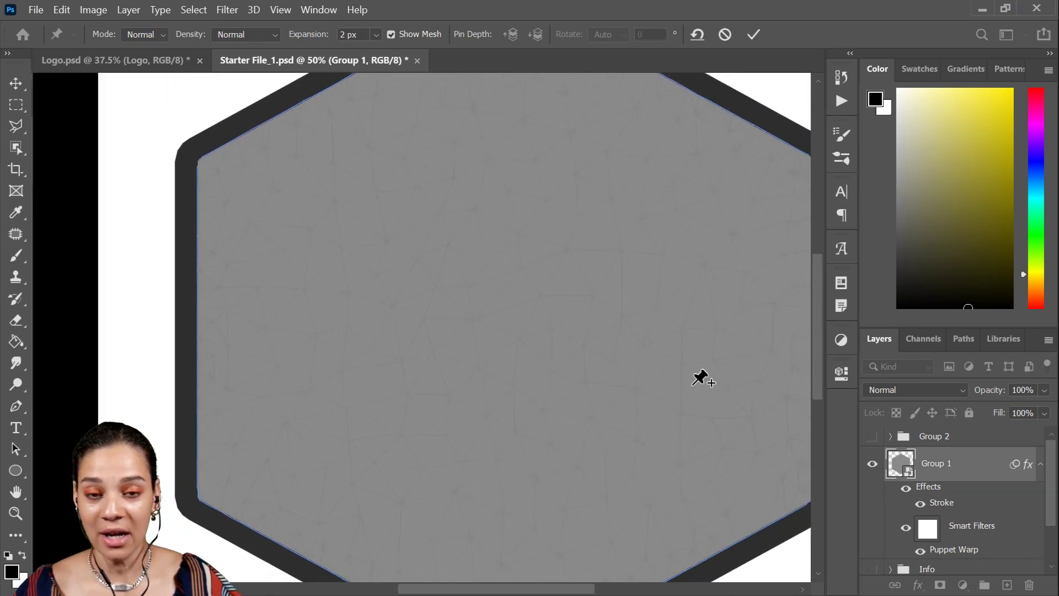
pyautogui.scroll(-1, 696, 382)
pyautogui.click(472, 131)
pyautogui.click(294, 232)
pyautogui.click(298, 430)
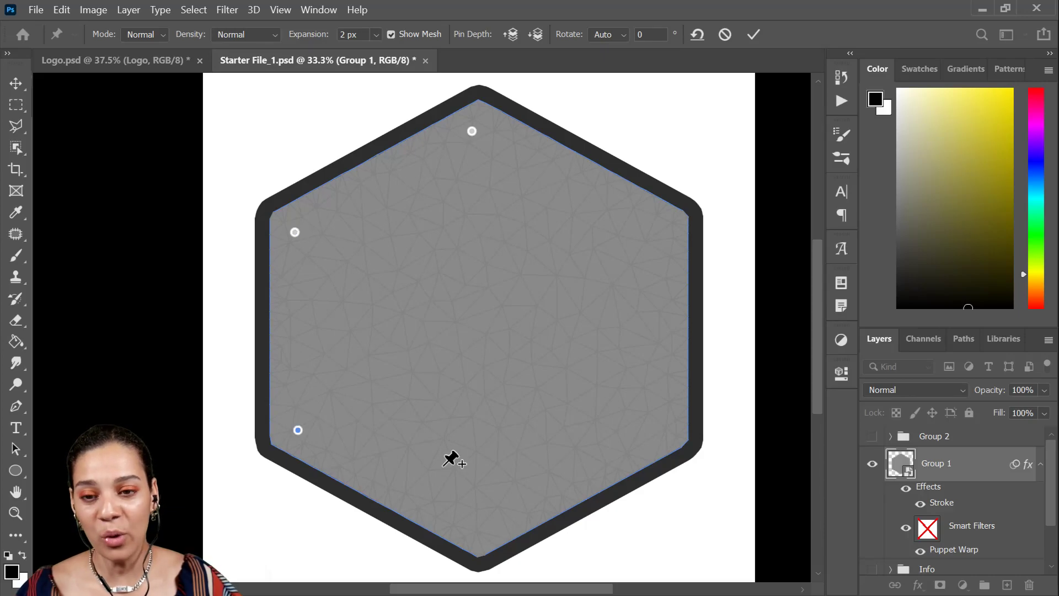
pyautogui.click(481, 523)
pyautogui.click(652, 436)
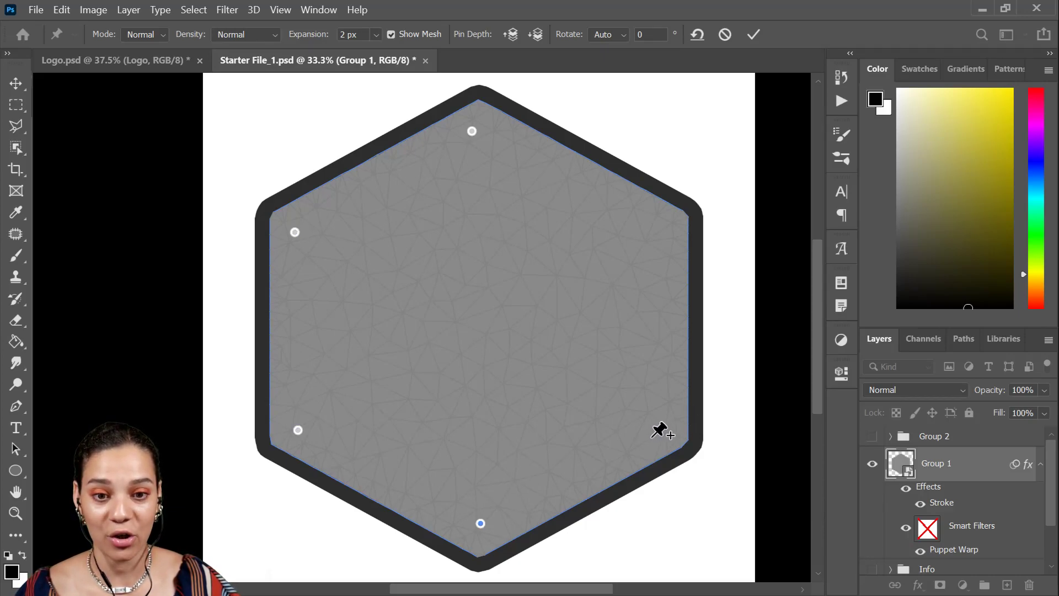
pyautogui.click(659, 226)
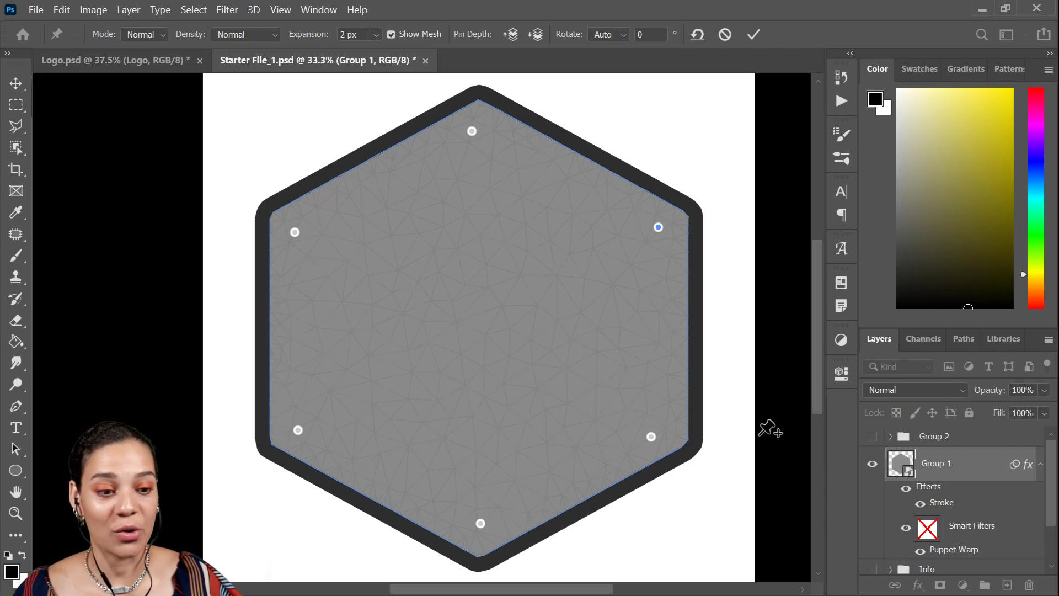
# Pull the hexagon's lower-right pin slightly outward and set the warp mesh Expansion to 100 px with the mesh shown
pyautogui.moveTo(651, 436); pyautogui.dragTo(659, 457)
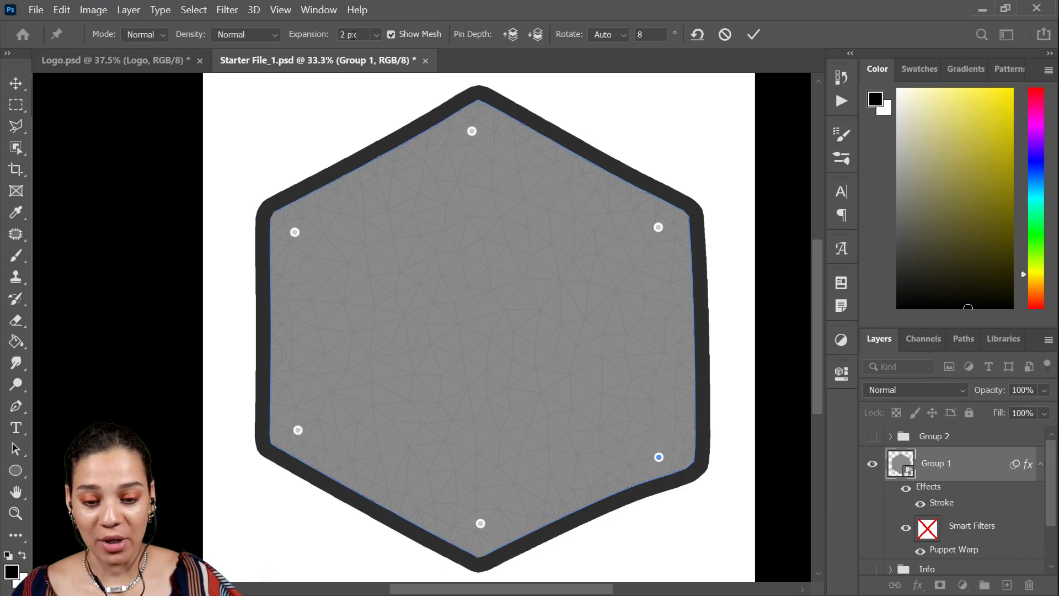
pyautogui.click(375, 34)
pyautogui.moveTo(383, 48); pyautogui.dragTo(448, 54)
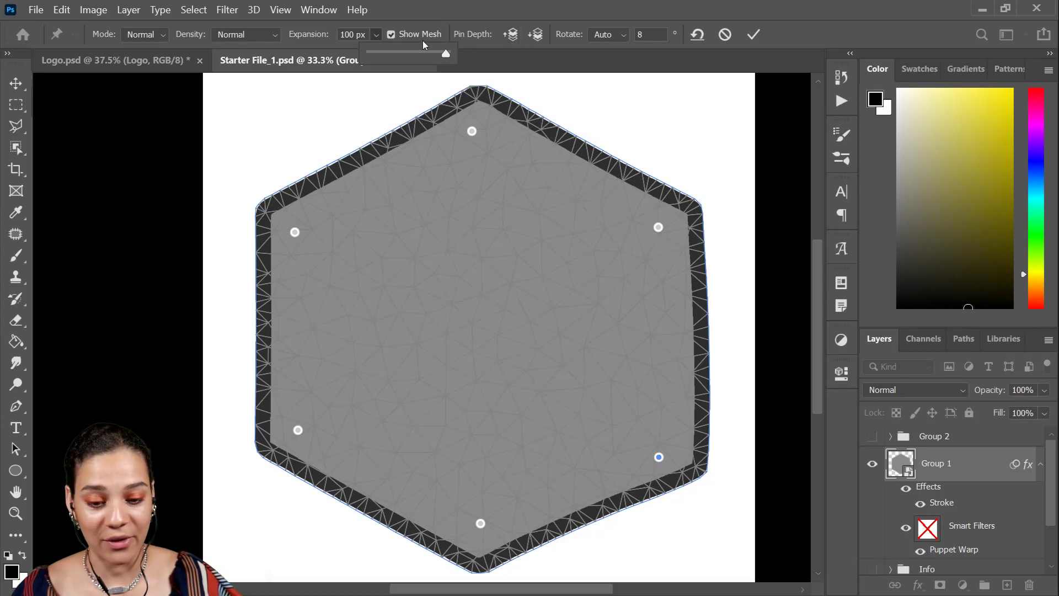
pyautogui.click(392, 34)
pyautogui.click(392, 34)
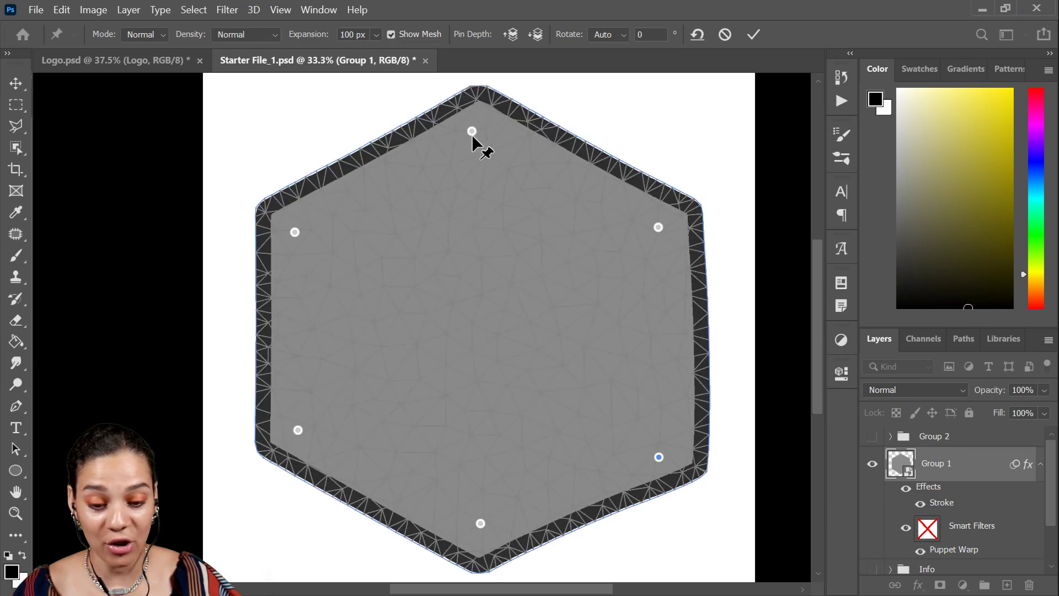
# Warp the hexagon by pulling its top pin down and a new central pin to the lower right, and return to Logo.psd
pyautogui.moveTo(472, 132); pyautogui.dragTo(471, 247)
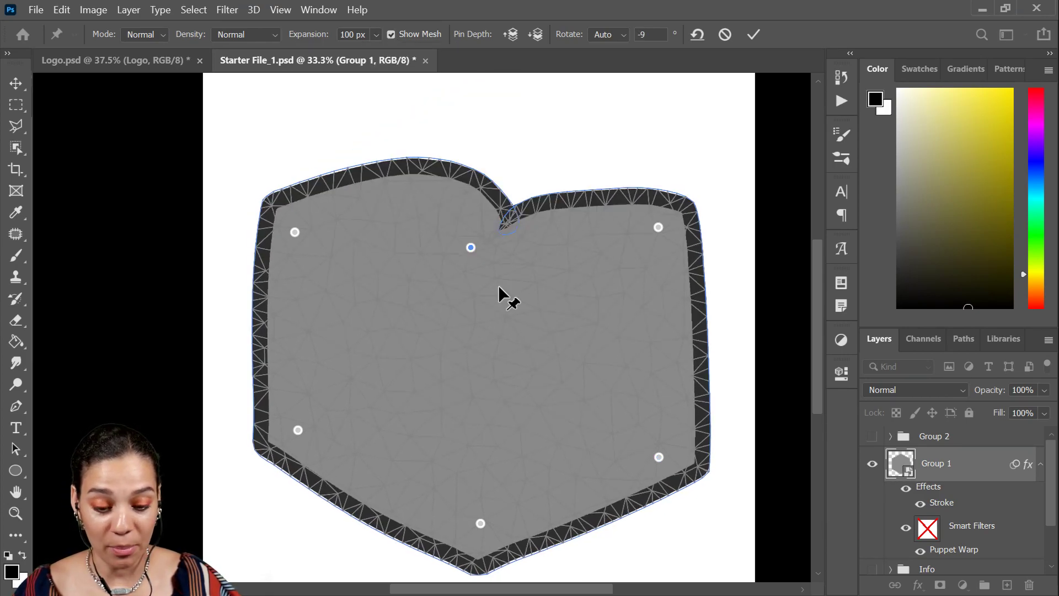
pyautogui.moveTo(496, 286); pyautogui.dragTo(575, 315)
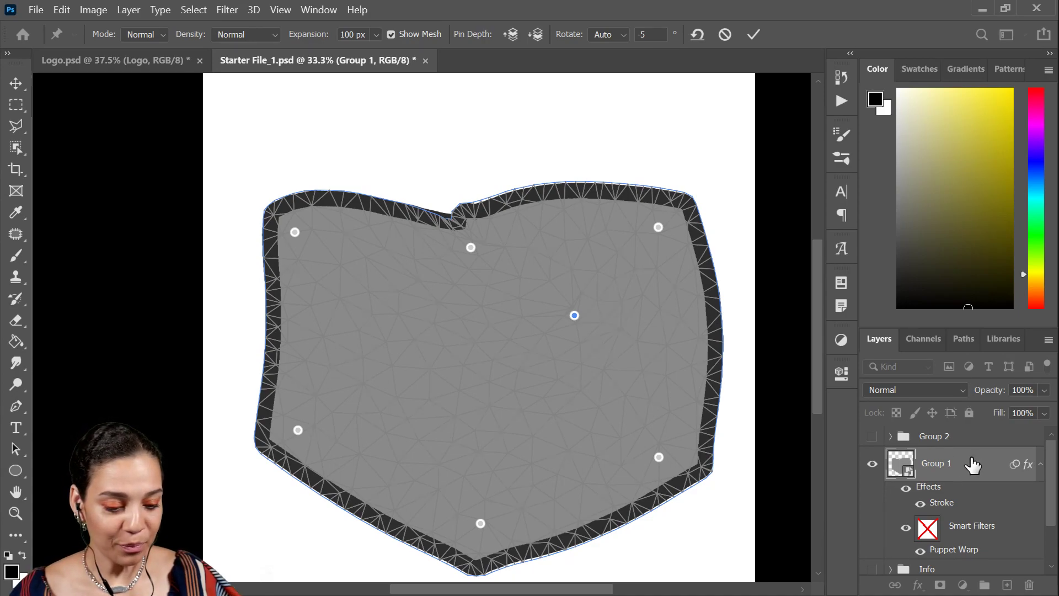
pyautogui.click(144, 61)
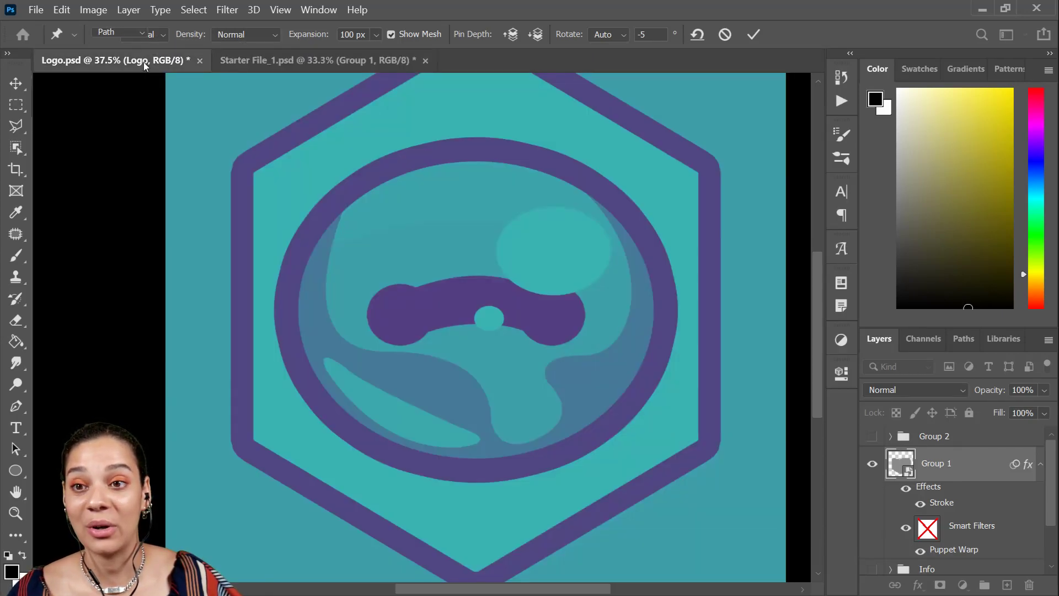
pyautogui.press('p')
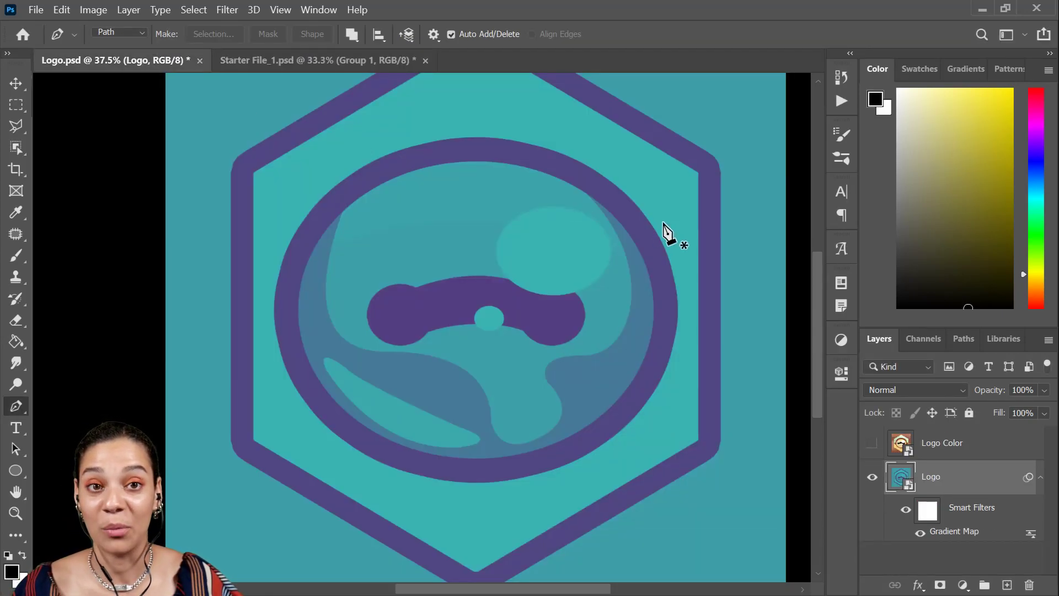